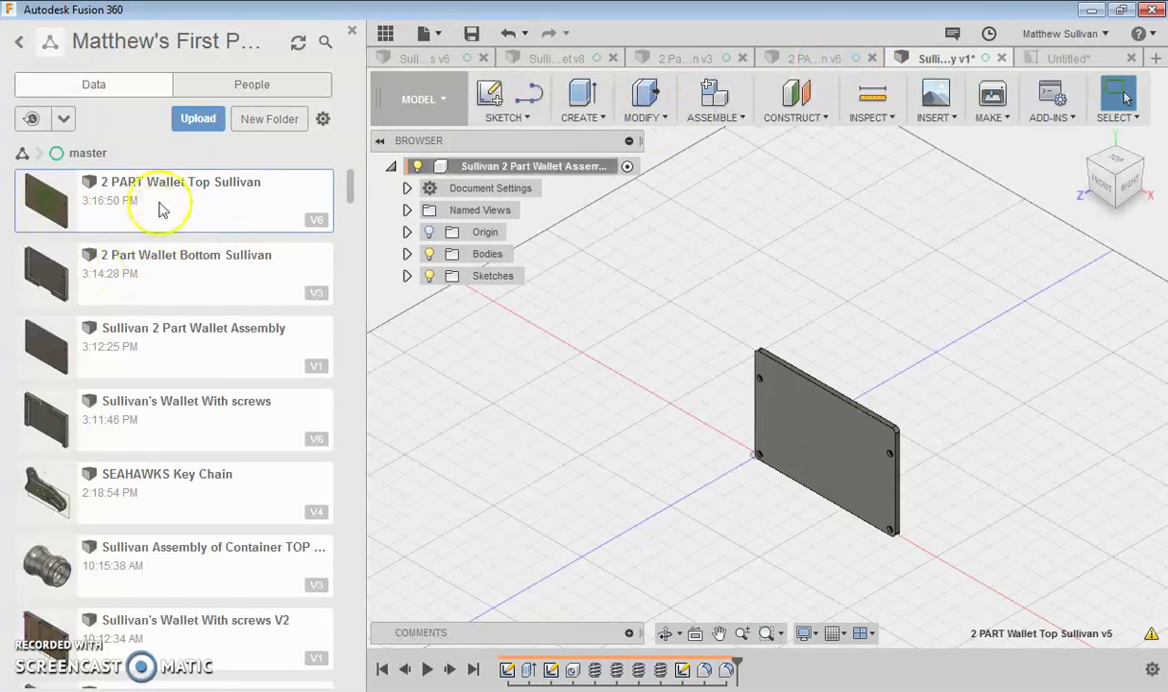
Copy the 2 PART Wallet Top design into the project's master folder
{"action": "left_click", "coordinate": [234, 346]}
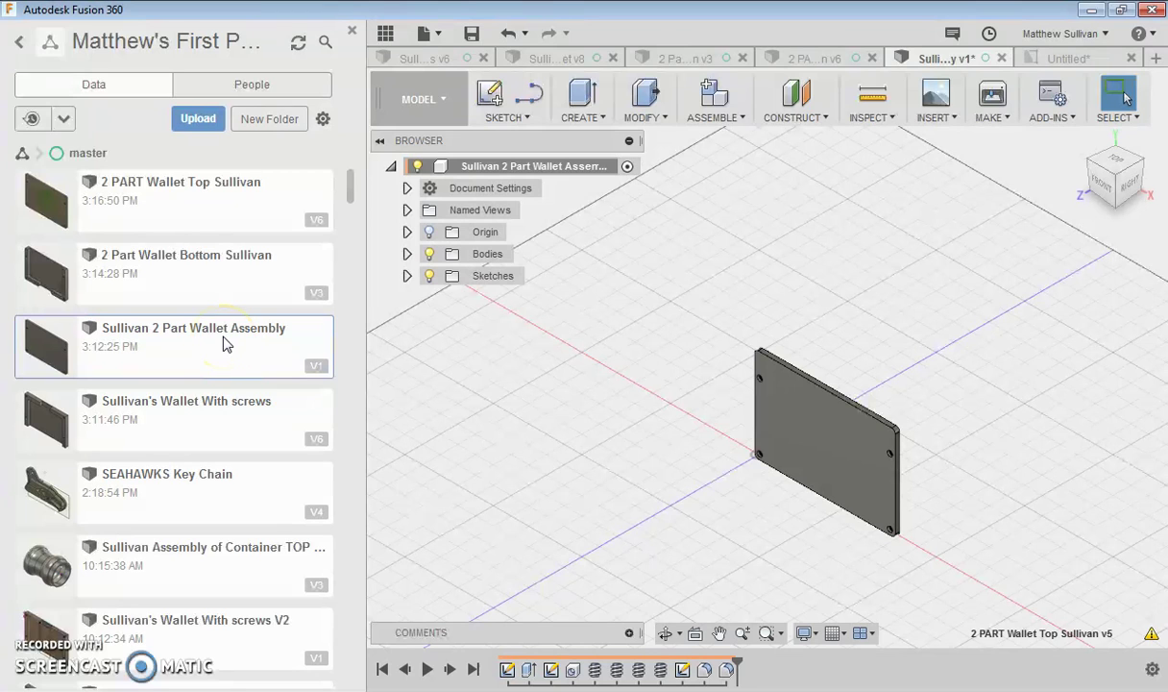
{"action": "right_click", "coordinate": [195, 191]}
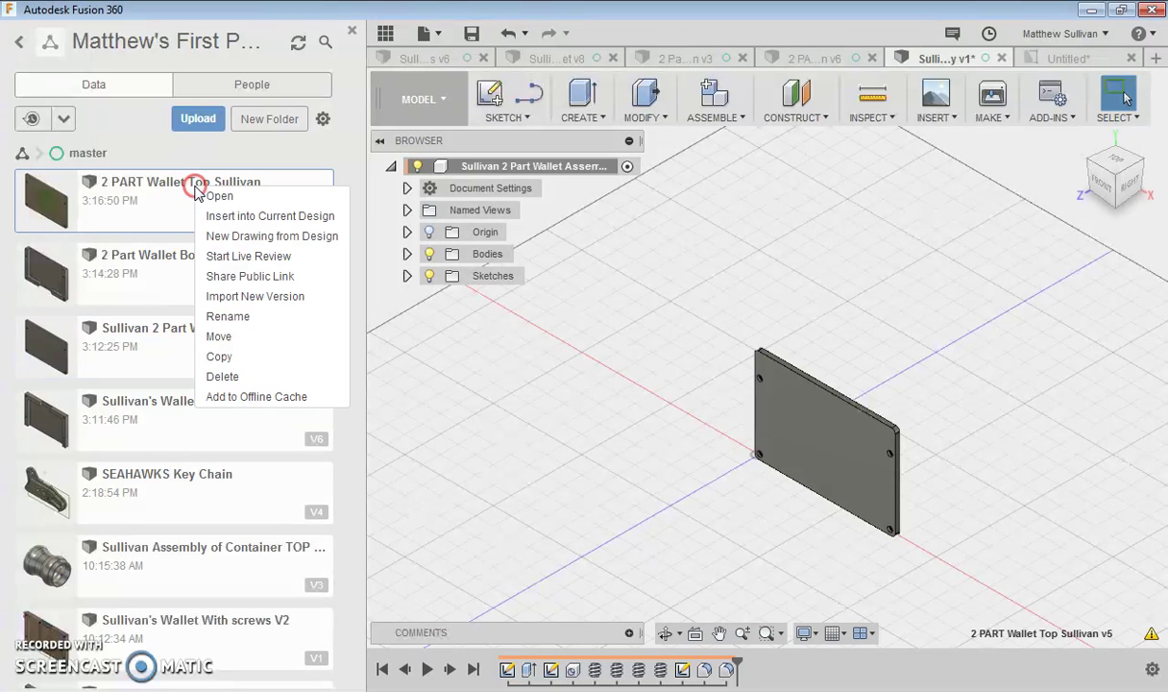
{"action": "left_click", "coordinate": [224, 357]}
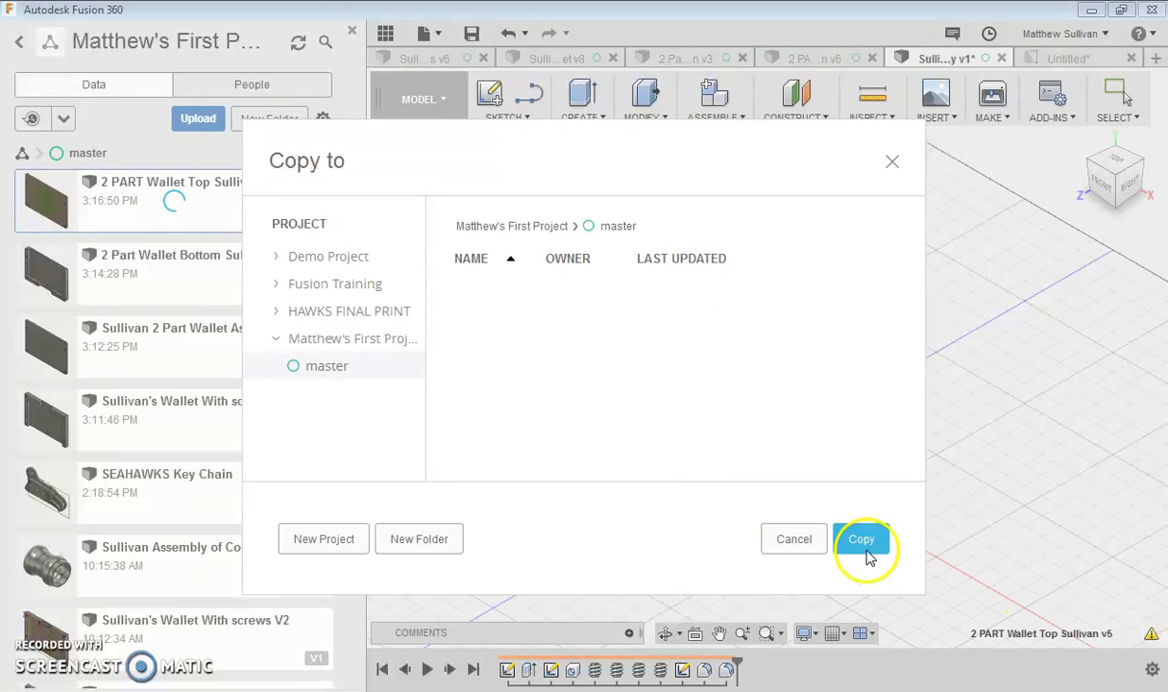
{"action": "left_click", "coordinate": [862, 539]}
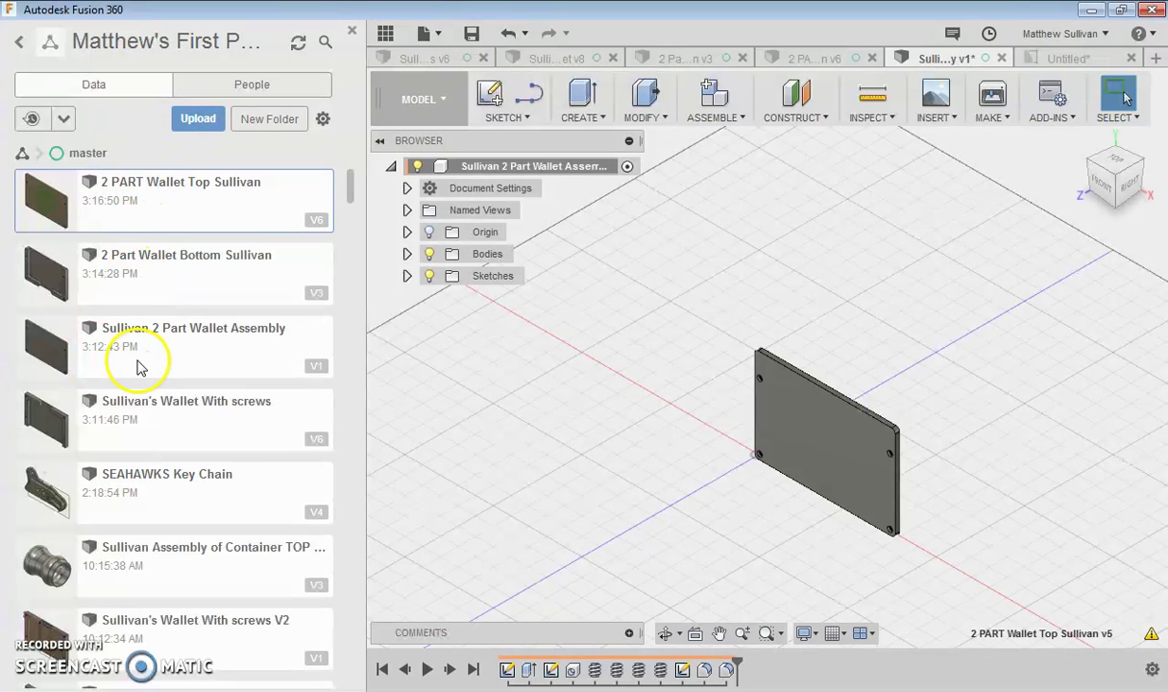
Insert the 2 Part Wallet Bottom design into the open 2 Part Wallet Assembly
{"action": "left_click", "coordinate": [197, 339]}
{"action": "double_click", "coordinate": [198, 339]}
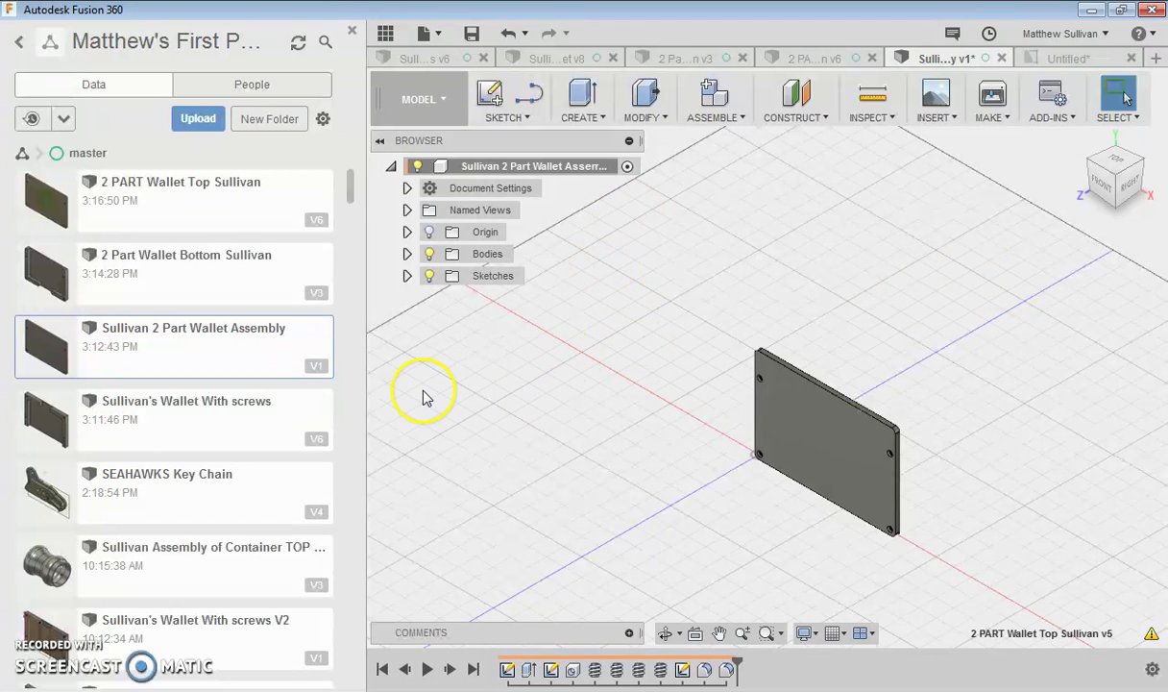
{"action": "left_click", "coordinate": [208, 276]}
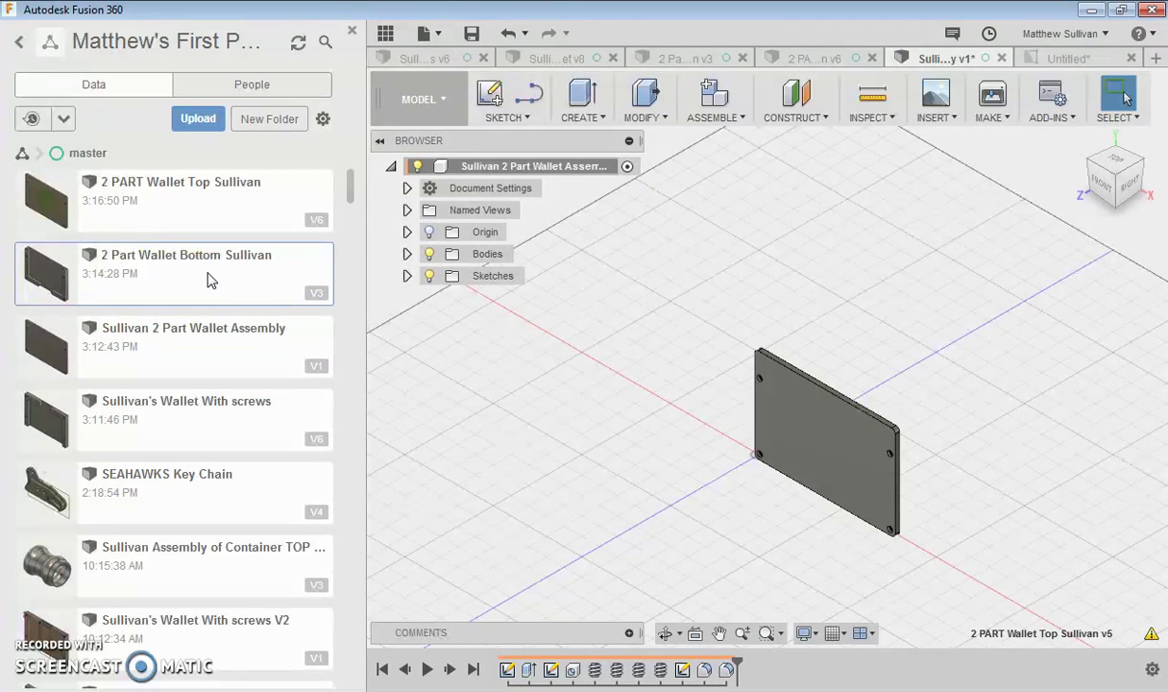
{"action": "right_click", "coordinate": [212, 278]}
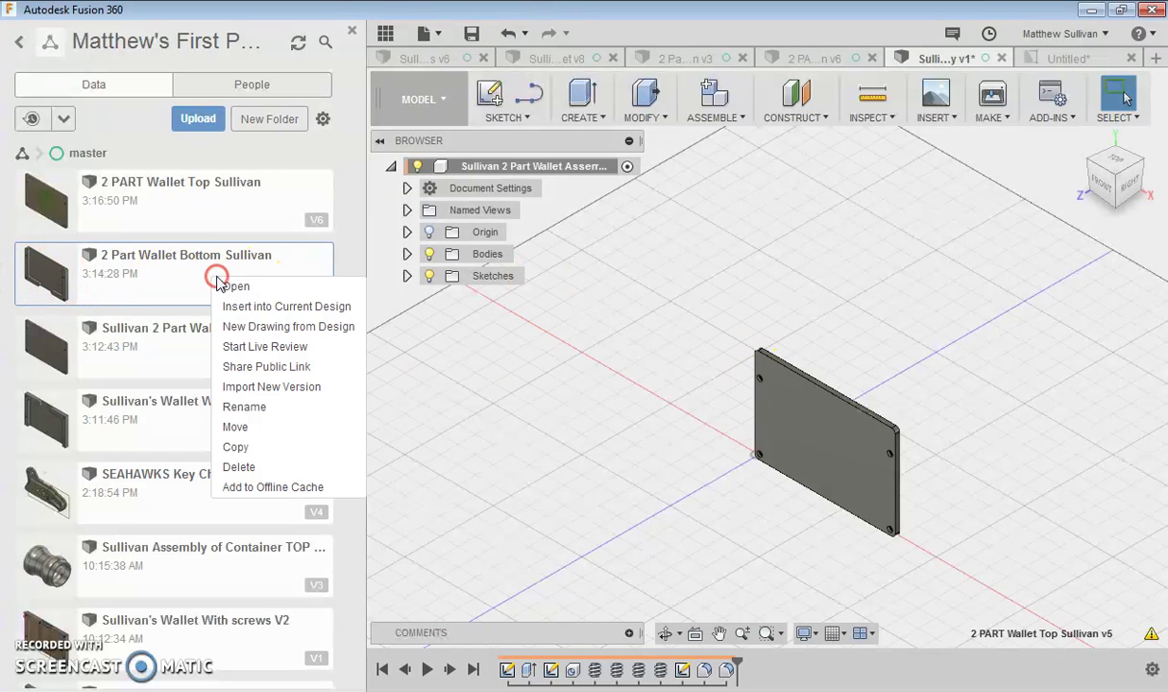
{"action": "left_click", "coordinate": [255, 307]}
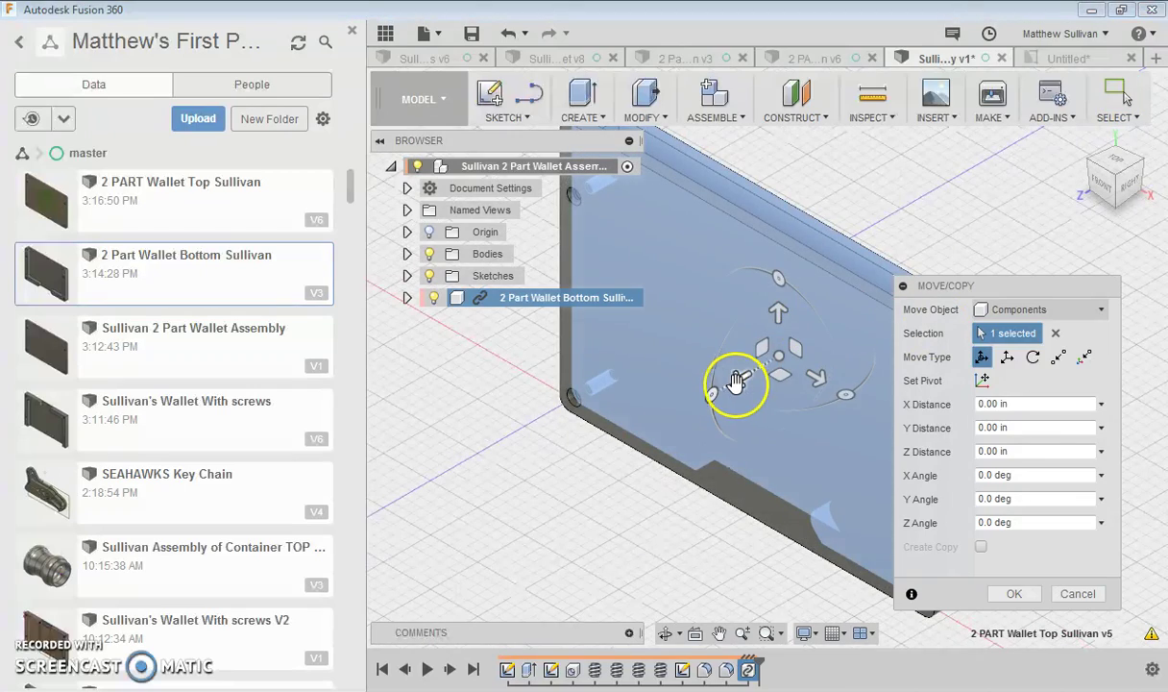
Move the inserted wallet bottom -3.00 in along Z, behind the top plate
{"action": "scroll", "coordinate": [458, 405], "scroll_direction": "down", "scroll_amount": 4}
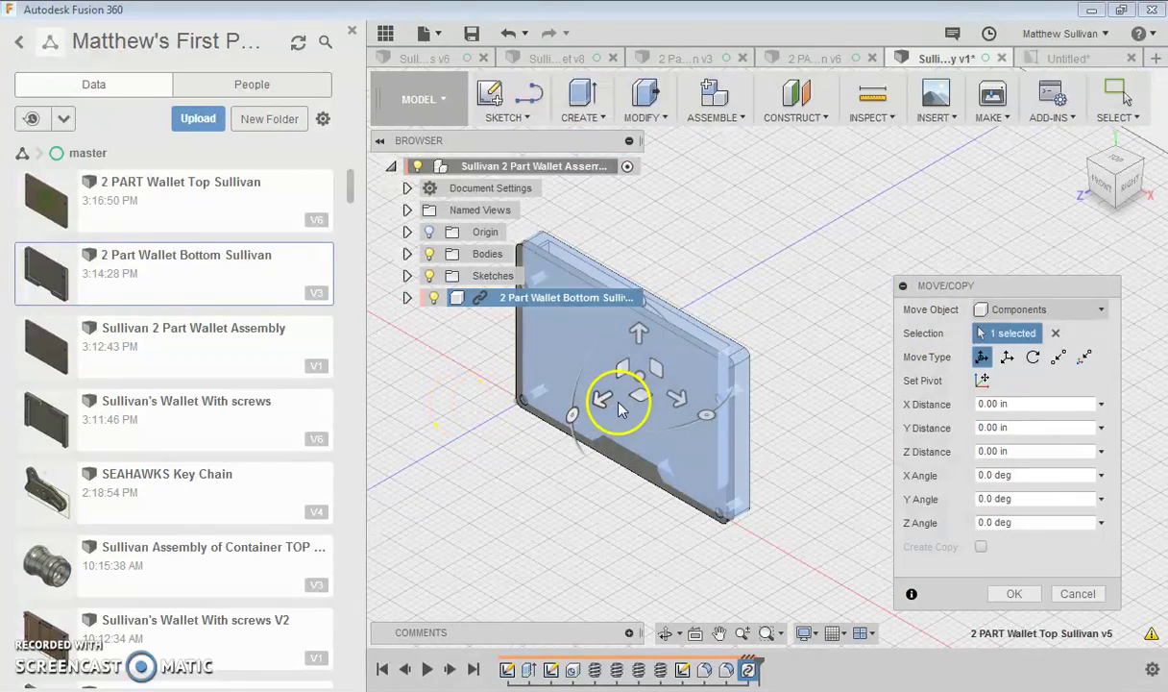
{"action": "left_click_drag", "start_coordinate": [603, 396], "coordinate": [768, 305]}
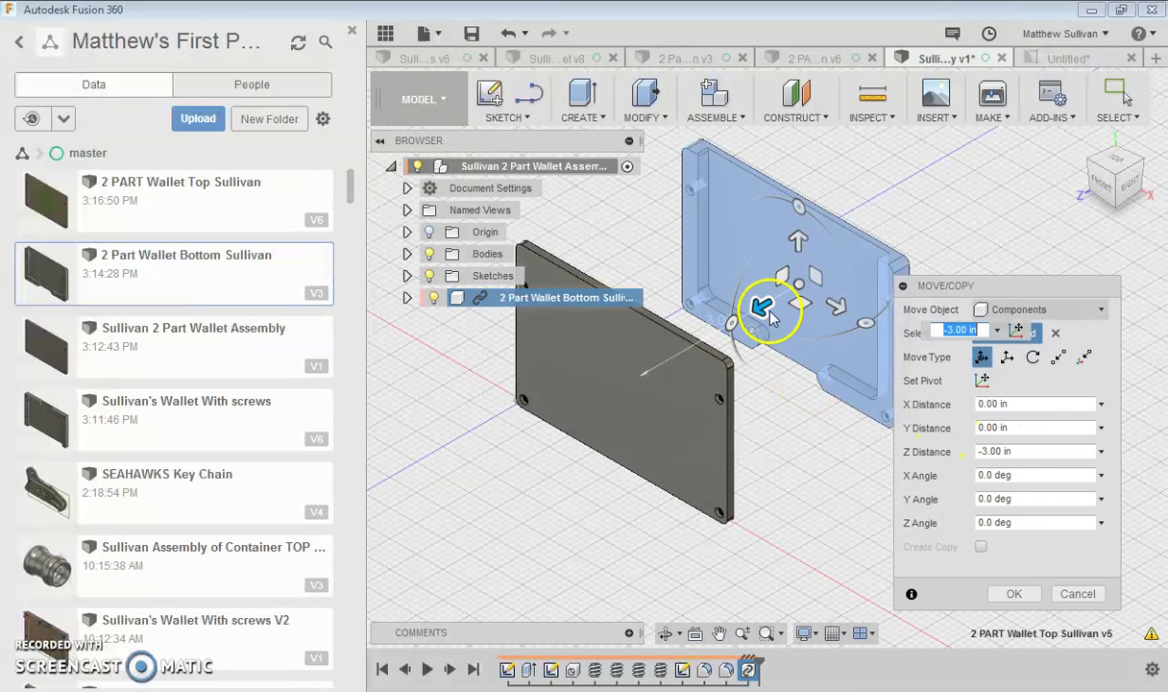
{"action": "left_click", "coordinate": [999, 596]}
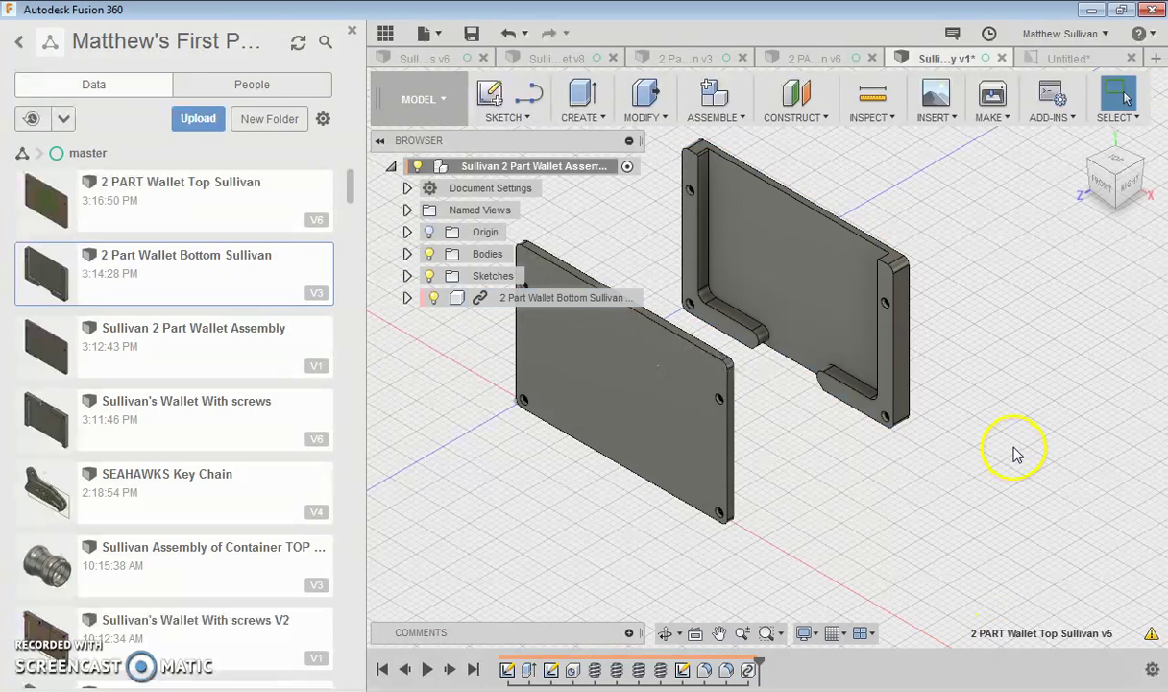
{"action": "scroll", "coordinate": [1015, 453], "scroll_direction": "down", "scroll_amount": 3}
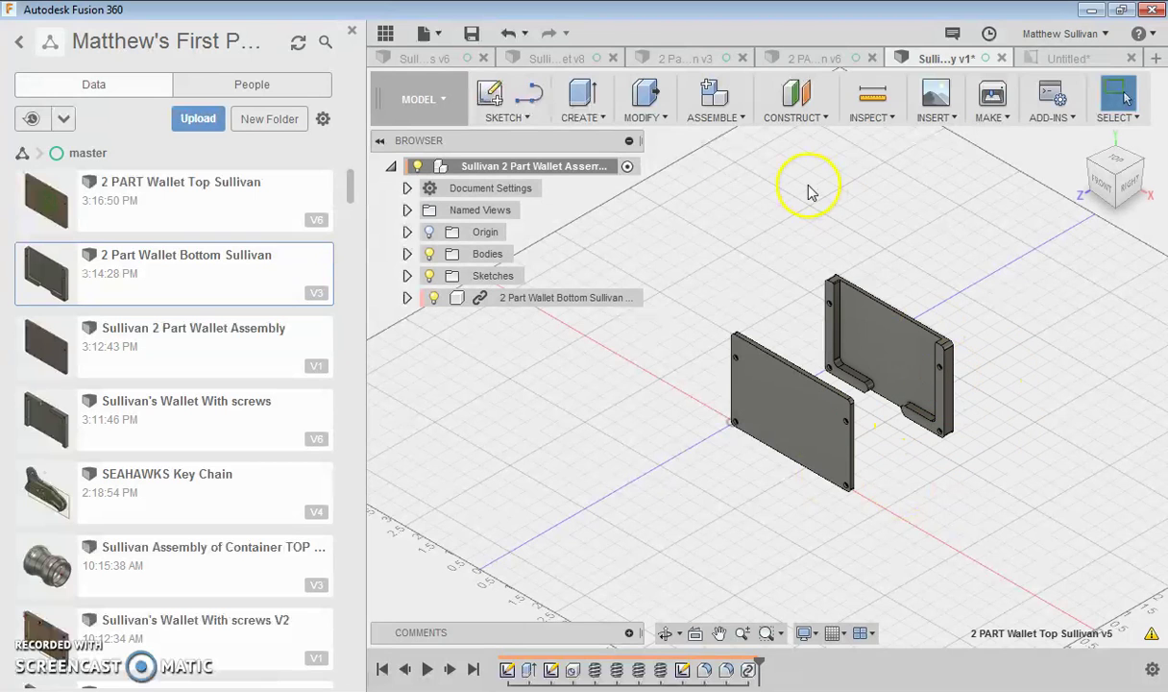
{"action": "left_click", "coordinate": [713, 117]}
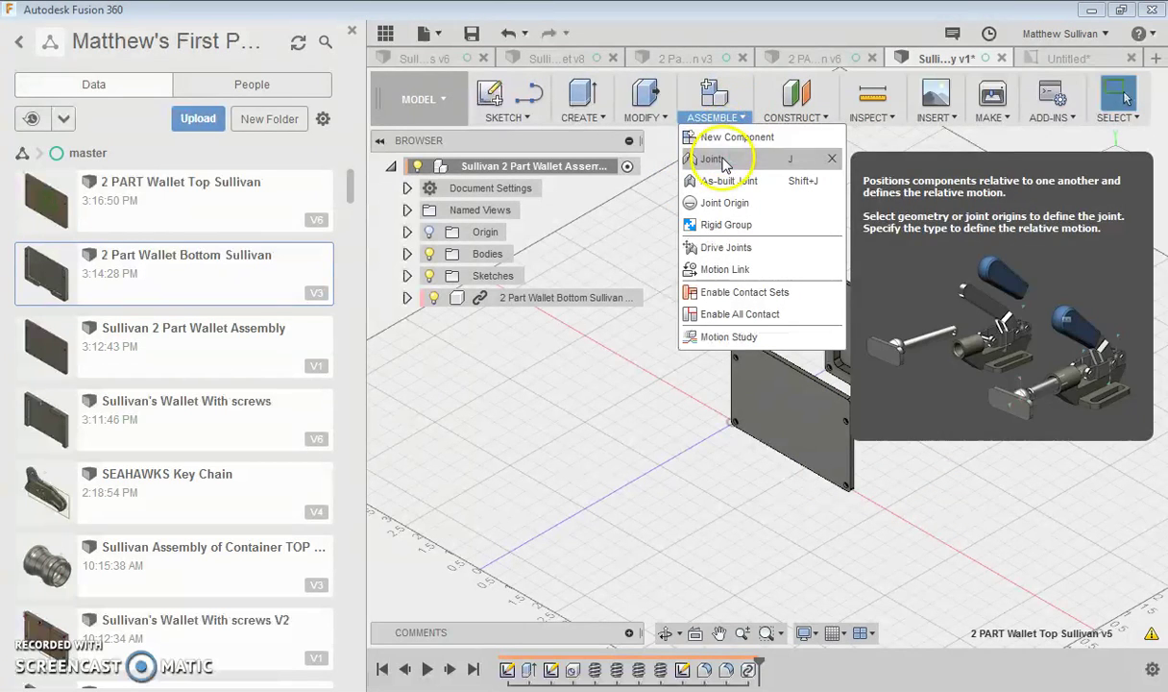
{"action": "left_click", "coordinate": [719, 180]}
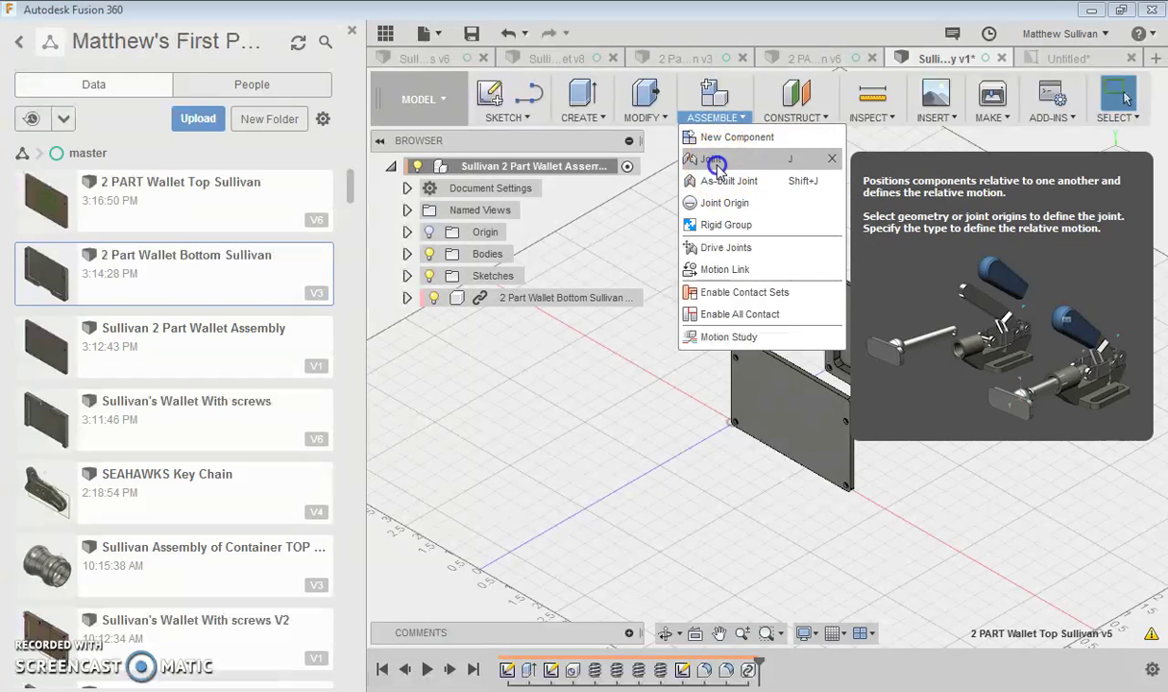
{"action": "left_click", "coordinate": [717, 163]}
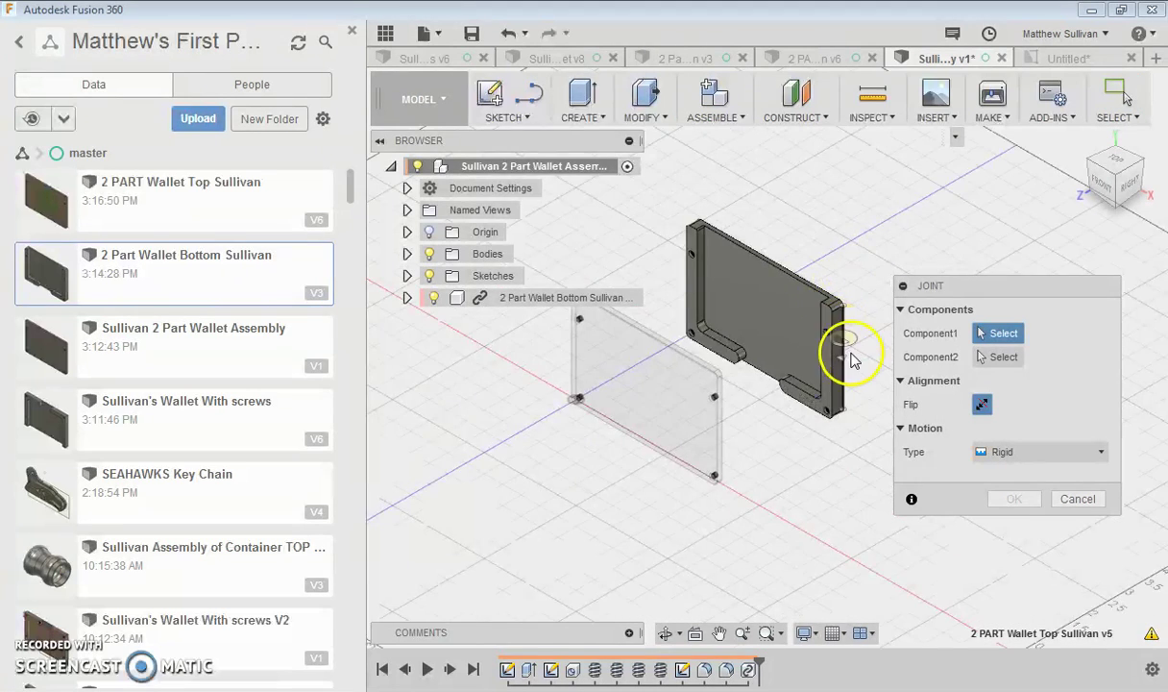
{"action": "scroll", "coordinate": [847, 354], "scroll_direction": "up", "scroll_amount": 4}
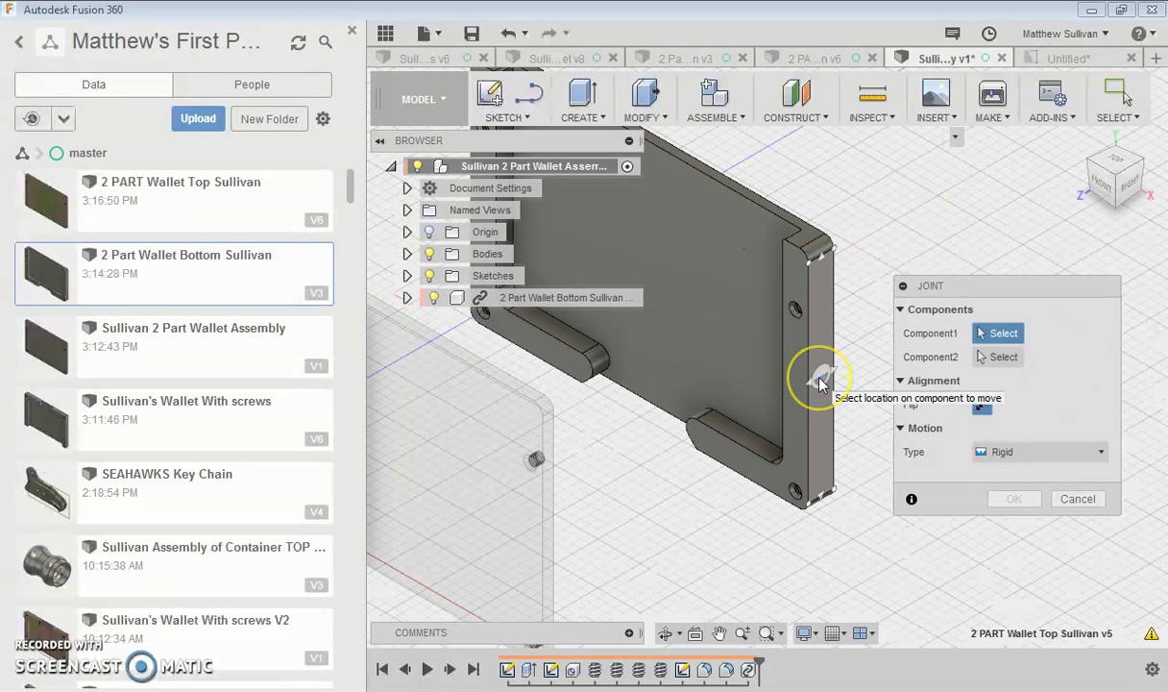
{"action": "left_click", "coordinate": [822, 364]}
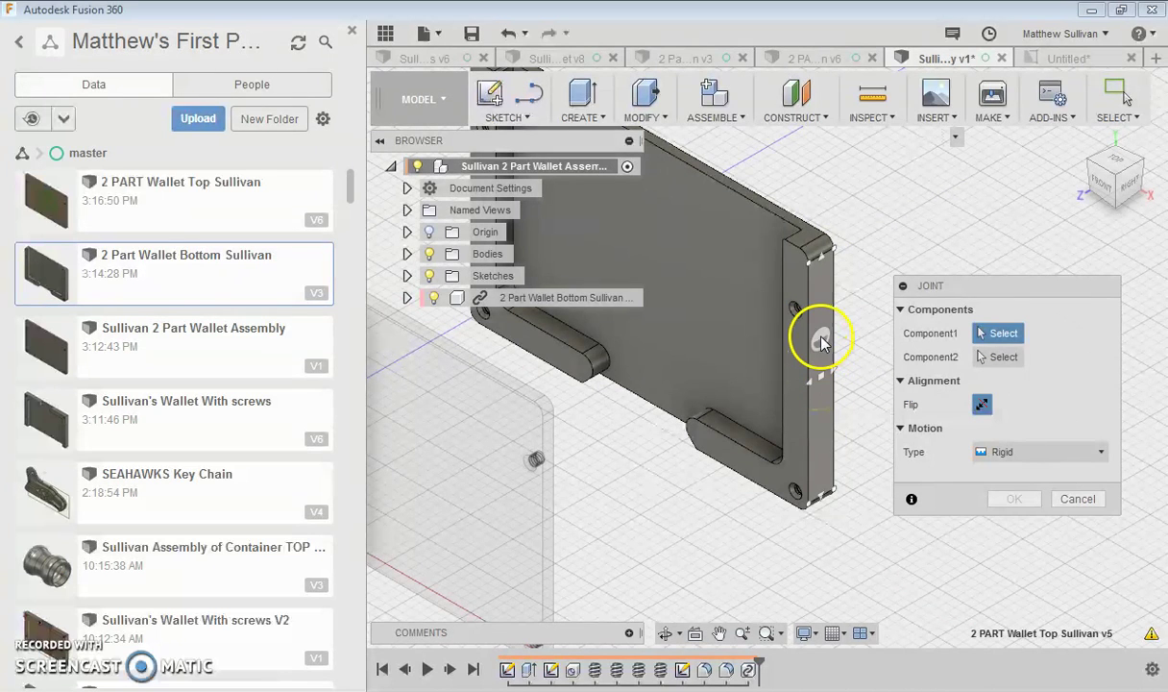
{"action": "left_click", "coordinate": [823, 333]}
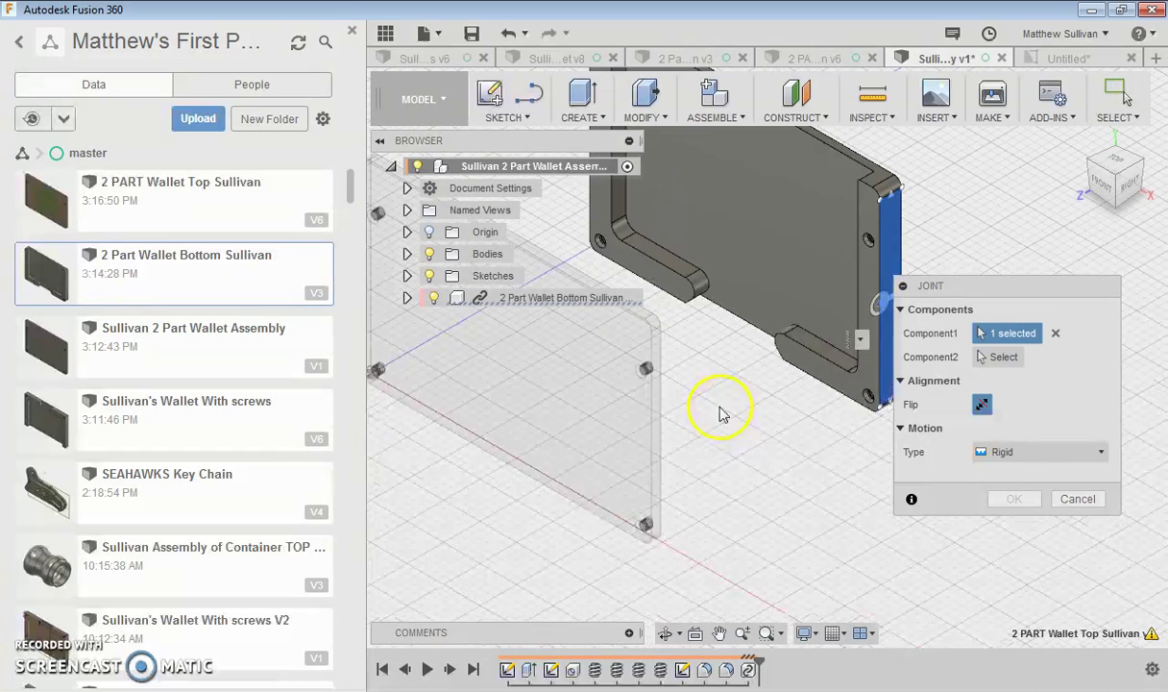
{"action": "left_click", "coordinate": [1001, 356]}
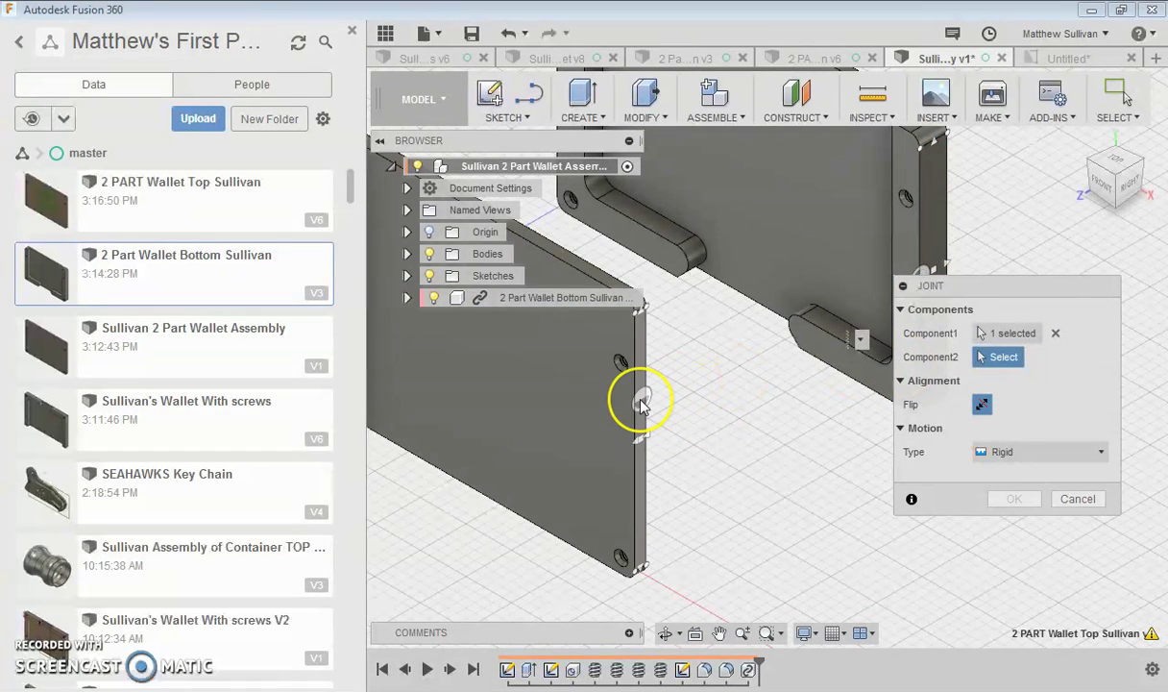
{"action": "left_click", "coordinate": [641, 405]}
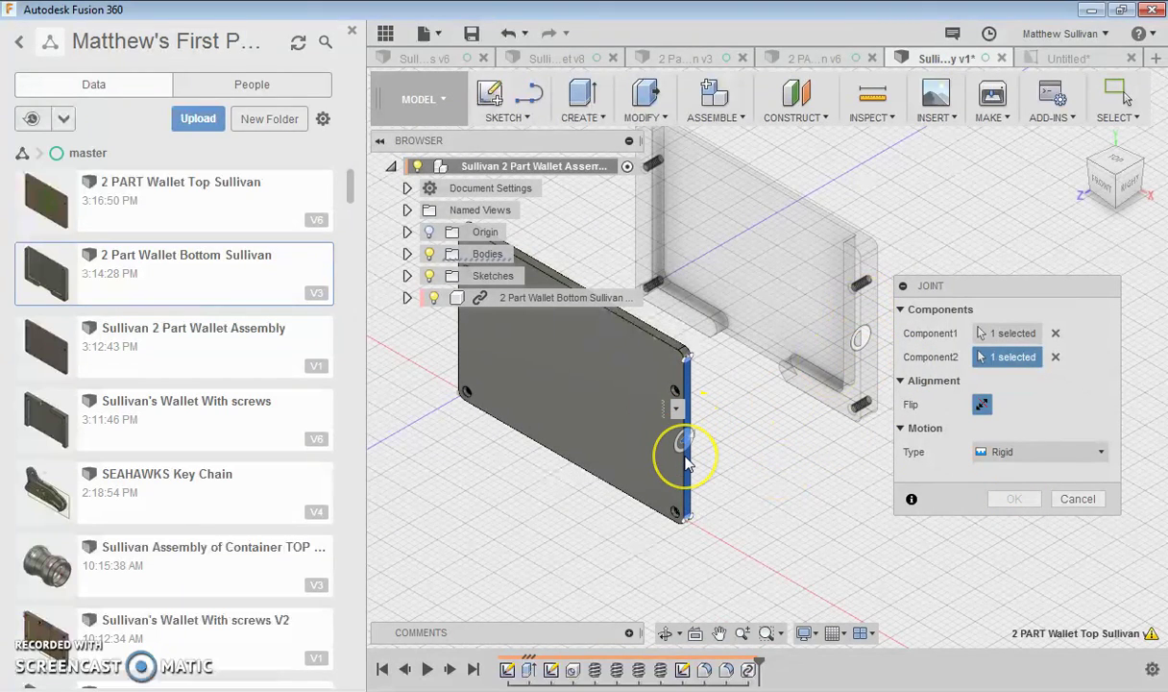
{"action": "left_click", "coordinate": [1005, 452]}
{"action": "left_click", "coordinate": [1051, 452]}
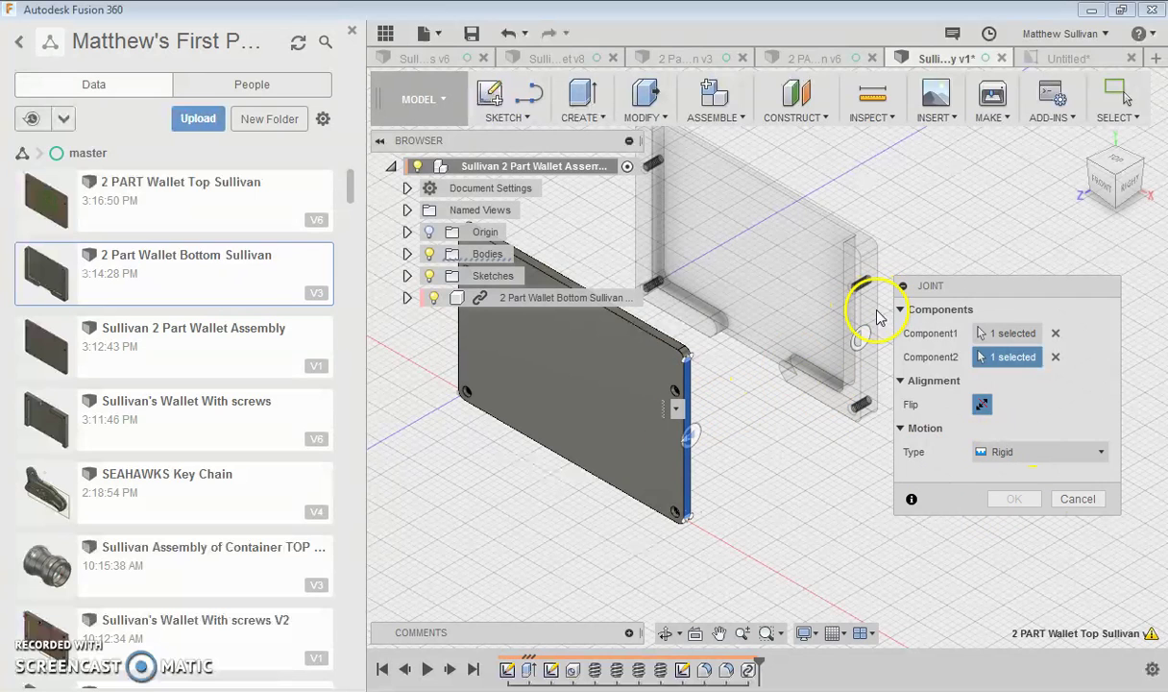
{"action": "left_click", "coordinate": [982, 407]}
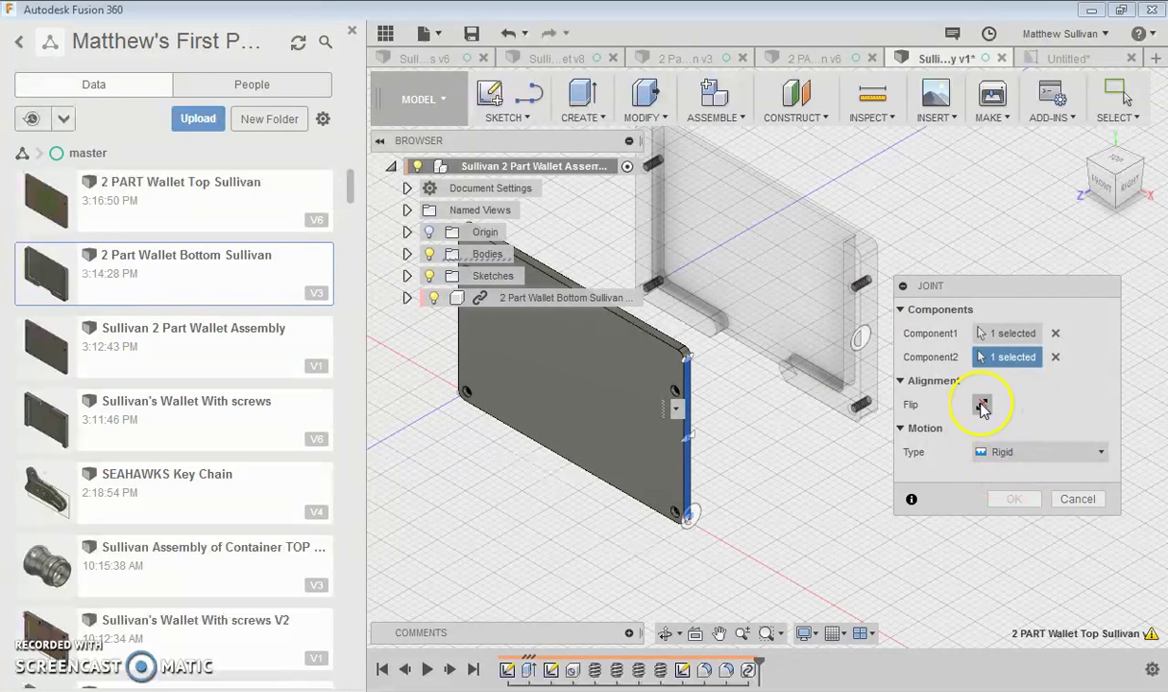
{"action": "left_click", "coordinate": [1075, 500]}
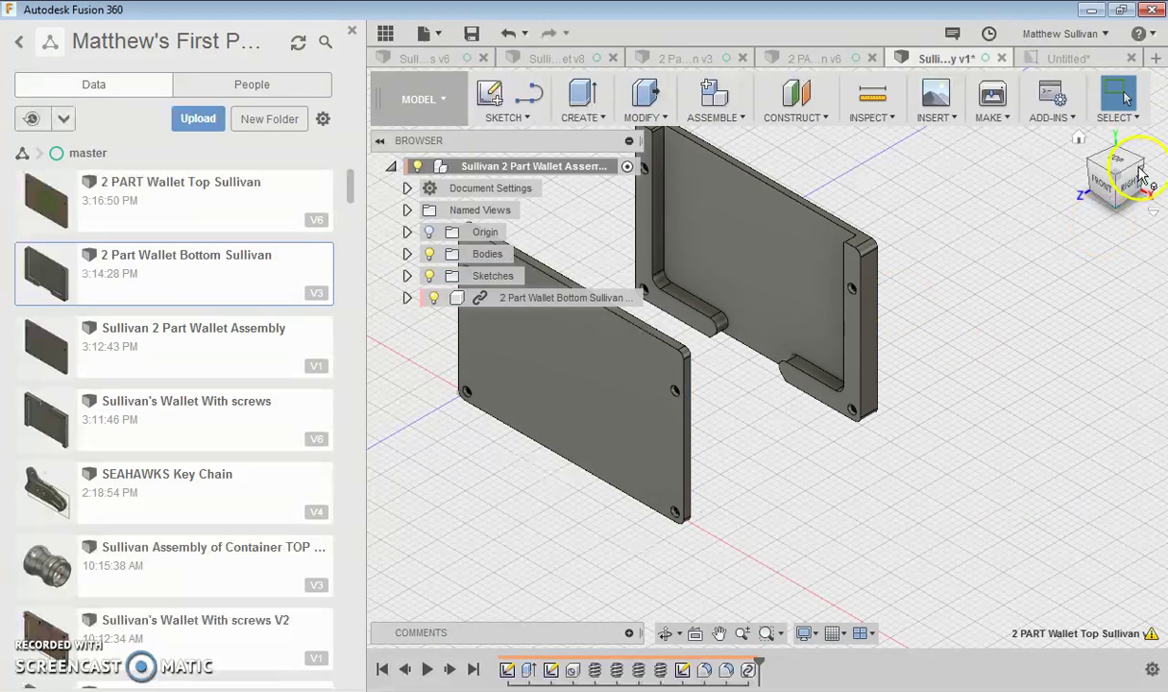
Examine in front view whether the upper-left screw hole lines up through both wallet parts
{"action": "left_click", "coordinate": [1108, 193]}
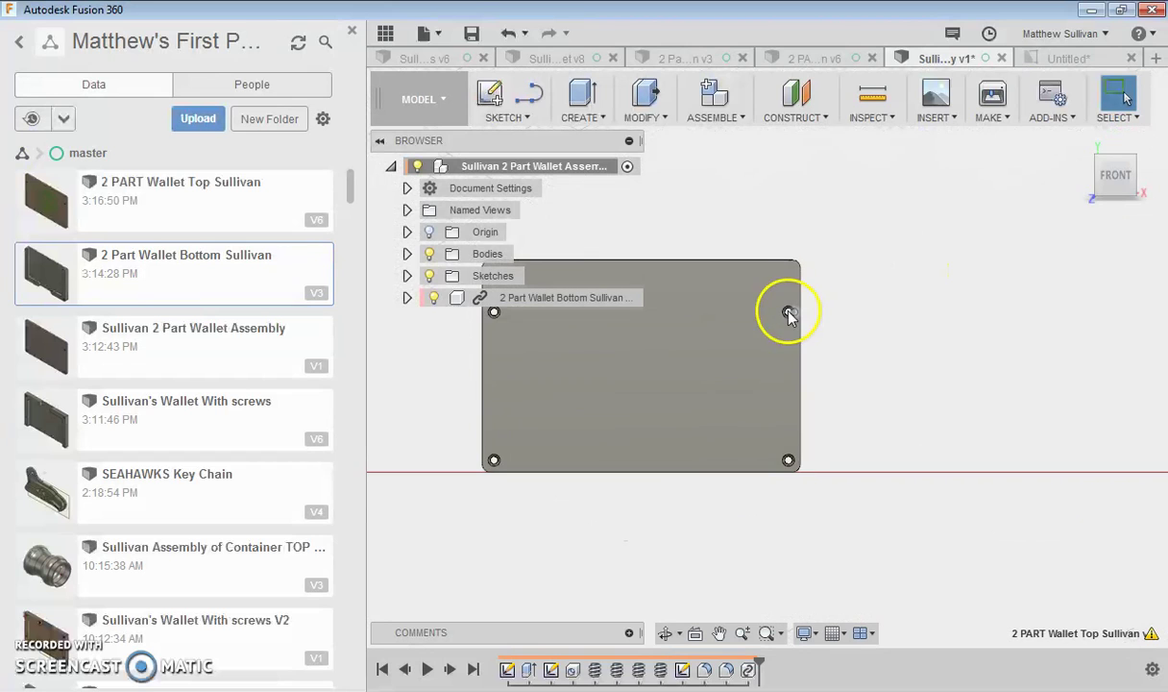
{"action": "scroll", "coordinate": [790, 308], "scroll_direction": "up", "scroll_amount": 3}
{"action": "scroll", "coordinate": [954, 295], "scroll_direction": "down", "scroll_amount": 3}
{"action": "scroll", "coordinate": [1124, 352], "scroll_direction": "down", "scroll_amount": 2}
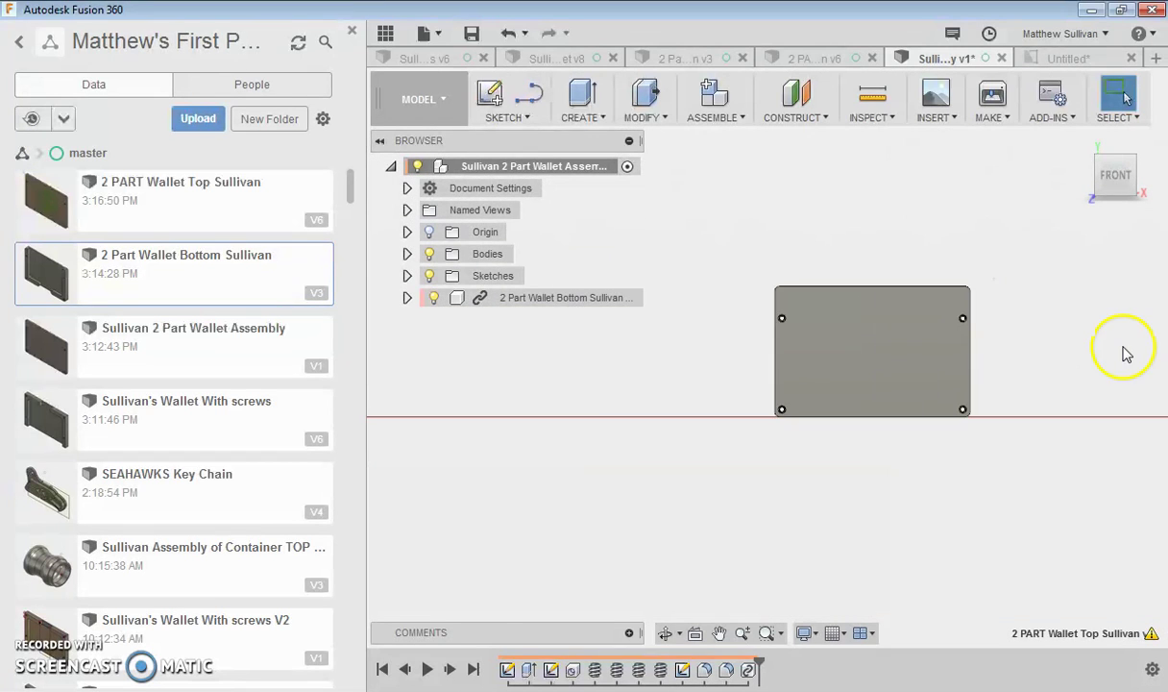
{"action": "scroll", "coordinate": [759, 288], "scroll_direction": "up", "scroll_amount": 2}
{"action": "scroll", "coordinate": [776, 324], "scroll_direction": "up", "scroll_amount": 10}
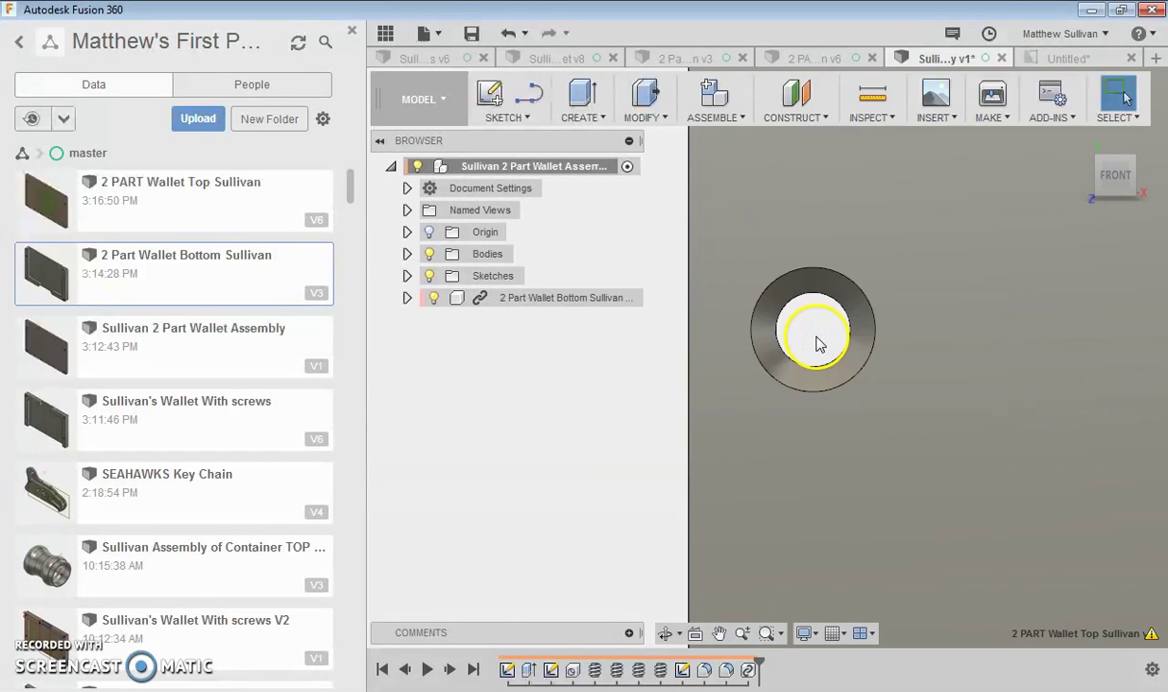
{"action": "scroll", "coordinate": [814, 331], "scroll_direction": "up", "scroll_amount": 2}
{"action": "scroll", "coordinate": [844, 357], "scroll_direction": "down", "scroll_amount": 6}
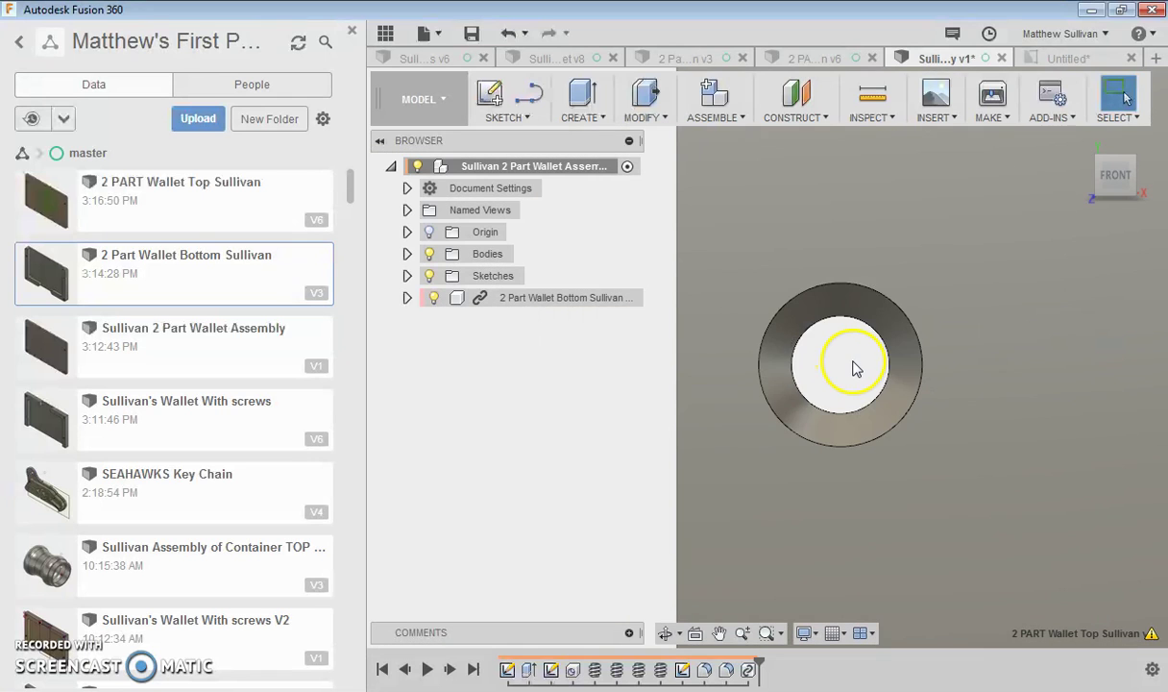
{"action": "scroll", "coordinate": [852, 367], "scroll_direction": "down", "scroll_amount": 6}
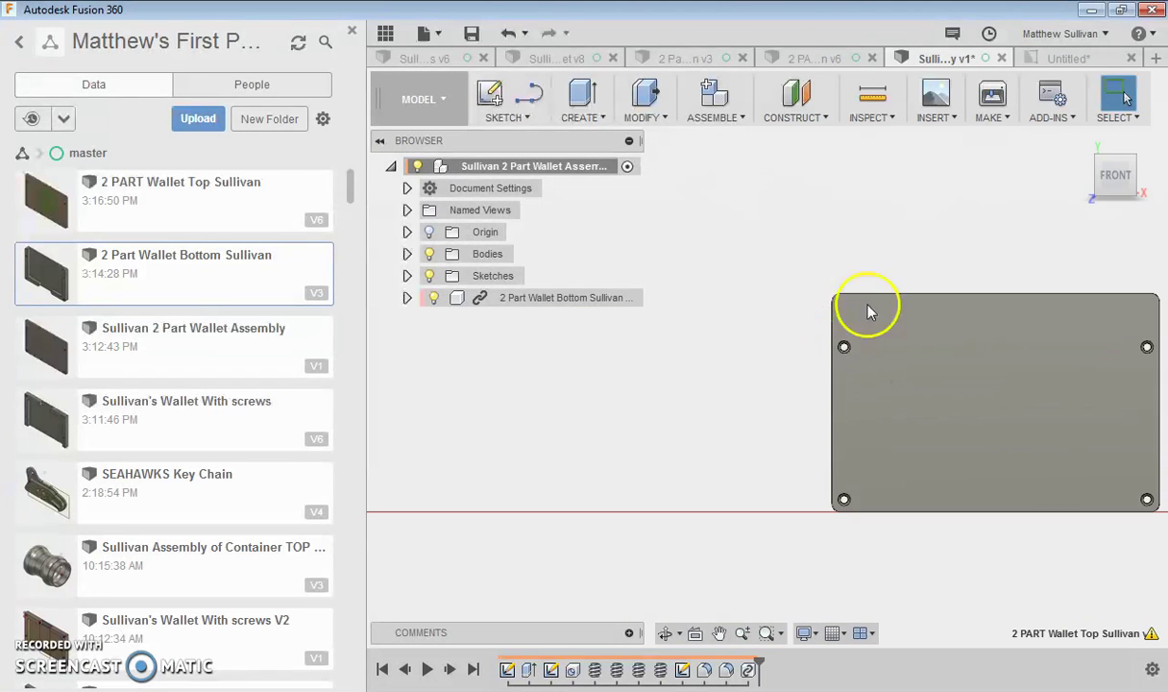
Realign to the exact front view and check the alignment of the screw holes at the plate's corners
{"action": "left_click_drag", "start_coordinate": [1099, 196], "coordinate": [1114, 195]}
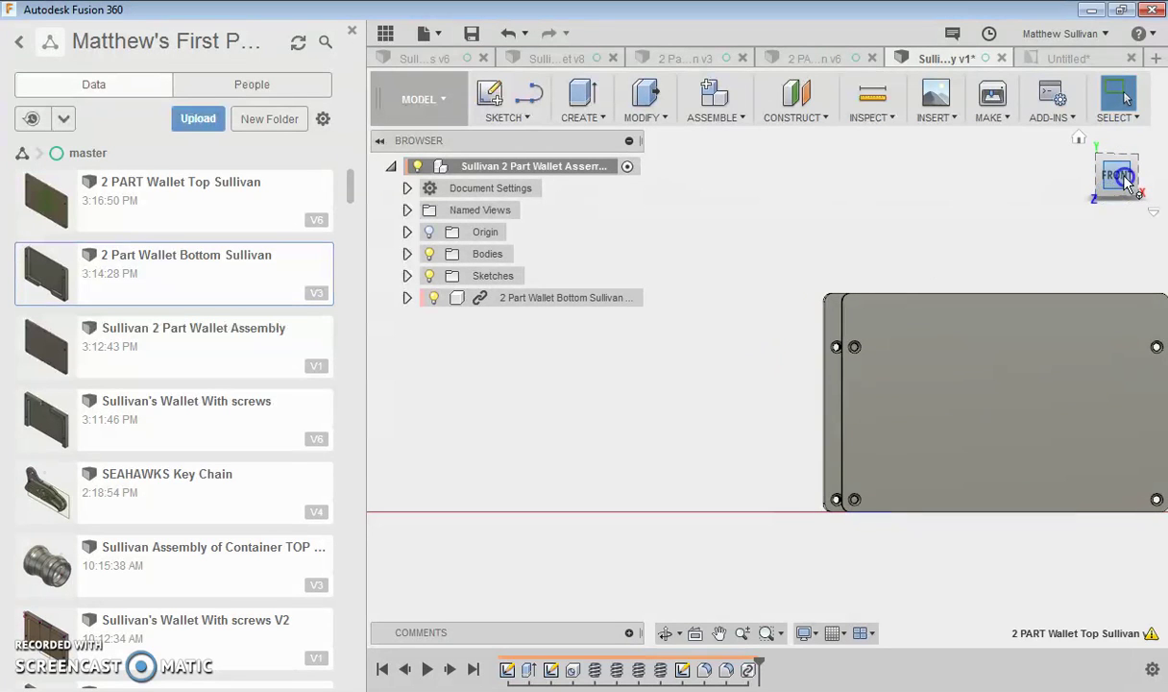
{"action": "scroll", "coordinate": [842, 344], "scroll_direction": "up", "scroll_amount": 8}
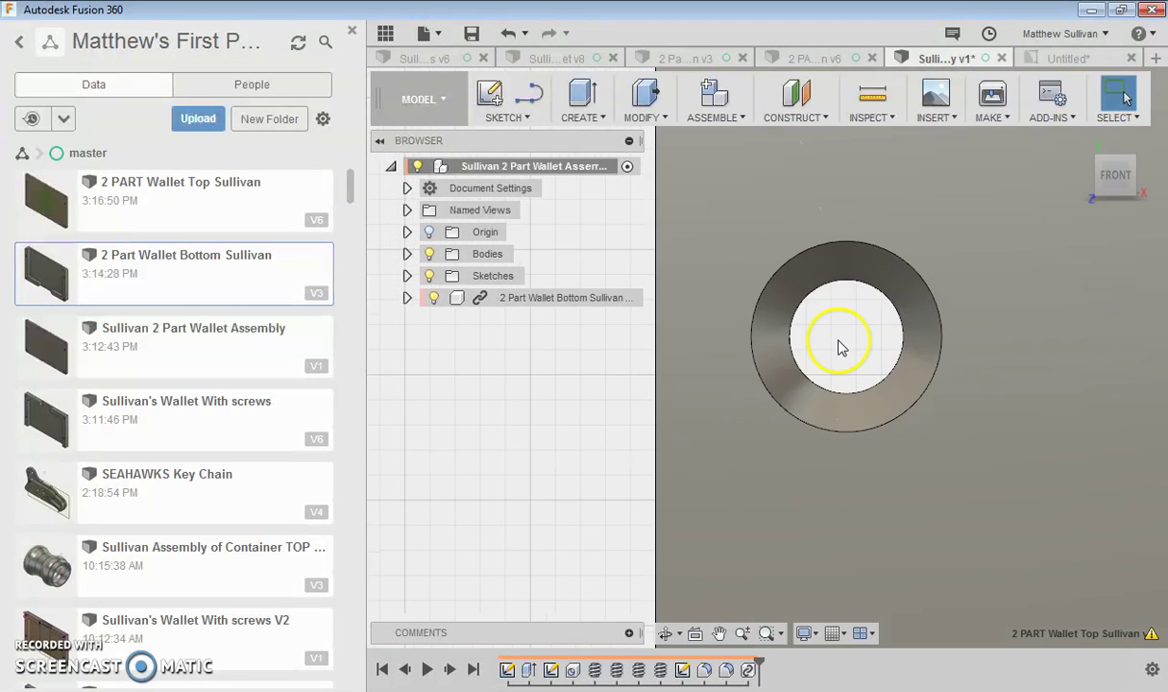
{"action": "scroll", "coordinate": [842, 336], "scroll_direction": "down", "scroll_amount": 5}
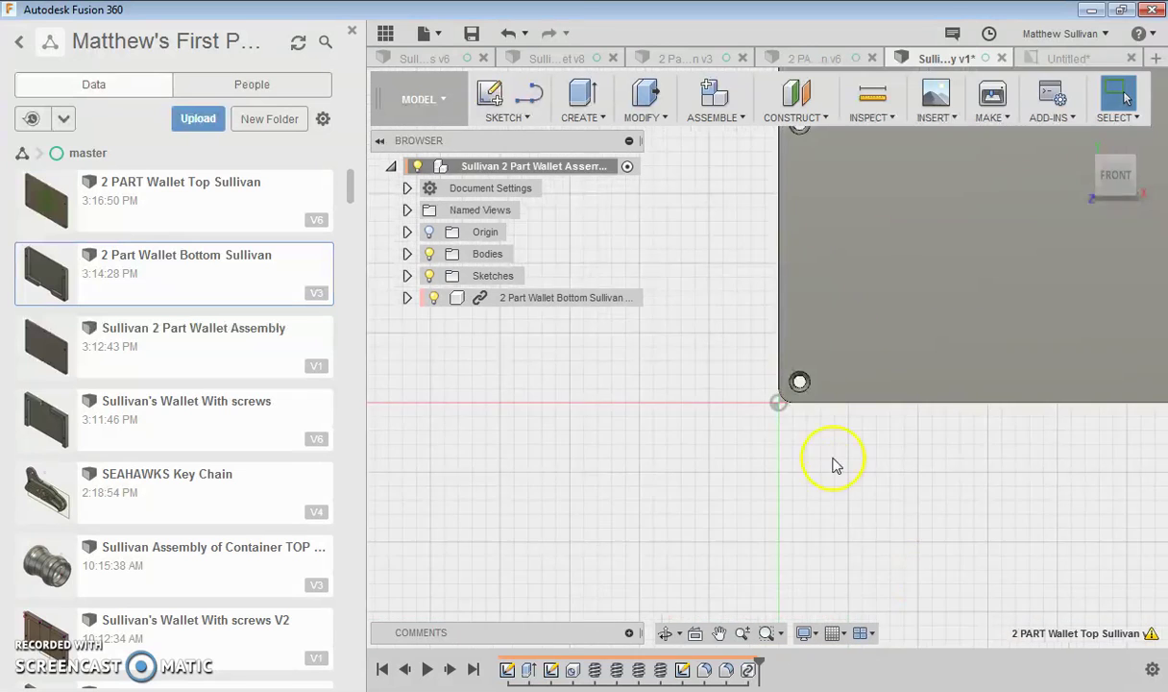
{"action": "scroll", "coordinate": [792, 374], "scroll_direction": "down", "scroll_amount": 2}
{"action": "scroll", "coordinate": [1105, 363], "scroll_direction": "down", "scroll_amount": 4}
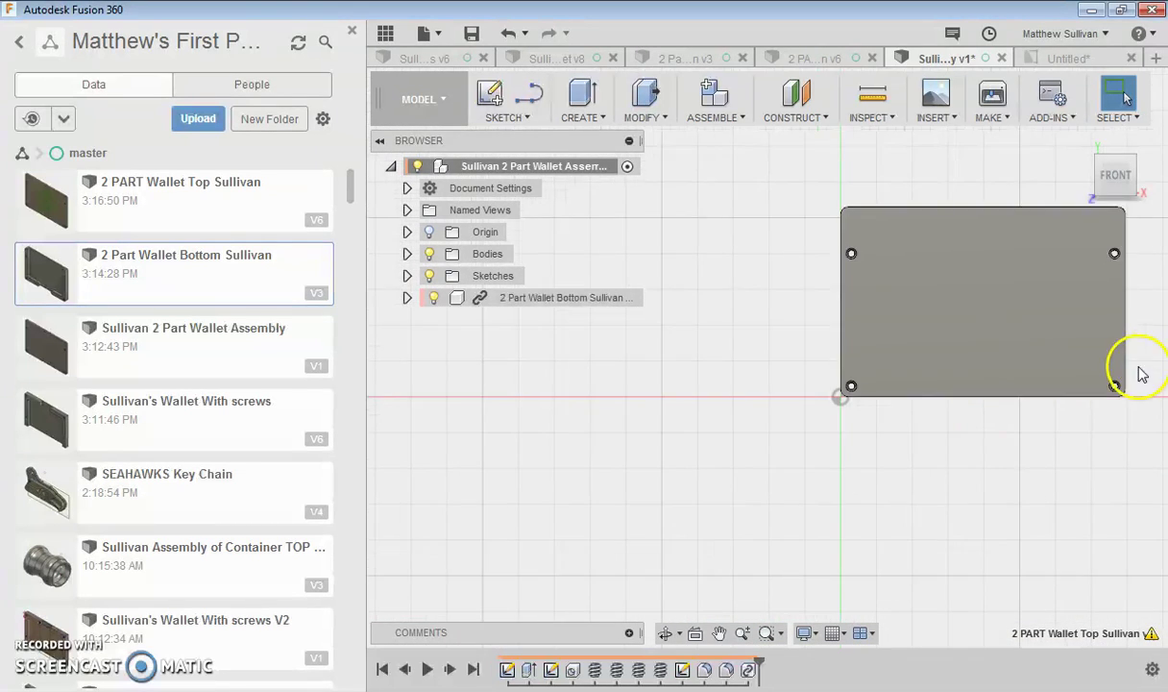
{"action": "scroll", "coordinate": [1100, 423], "scroll_direction": "up", "scroll_amount": 6}
{"action": "scroll", "coordinate": [1056, 413], "scroll_direction": "up", "scroll_amount": 1}
{"action": "scroll", "coordinate": [1028, 413], "scroll_direction": "down", "scroll_amount": 7}
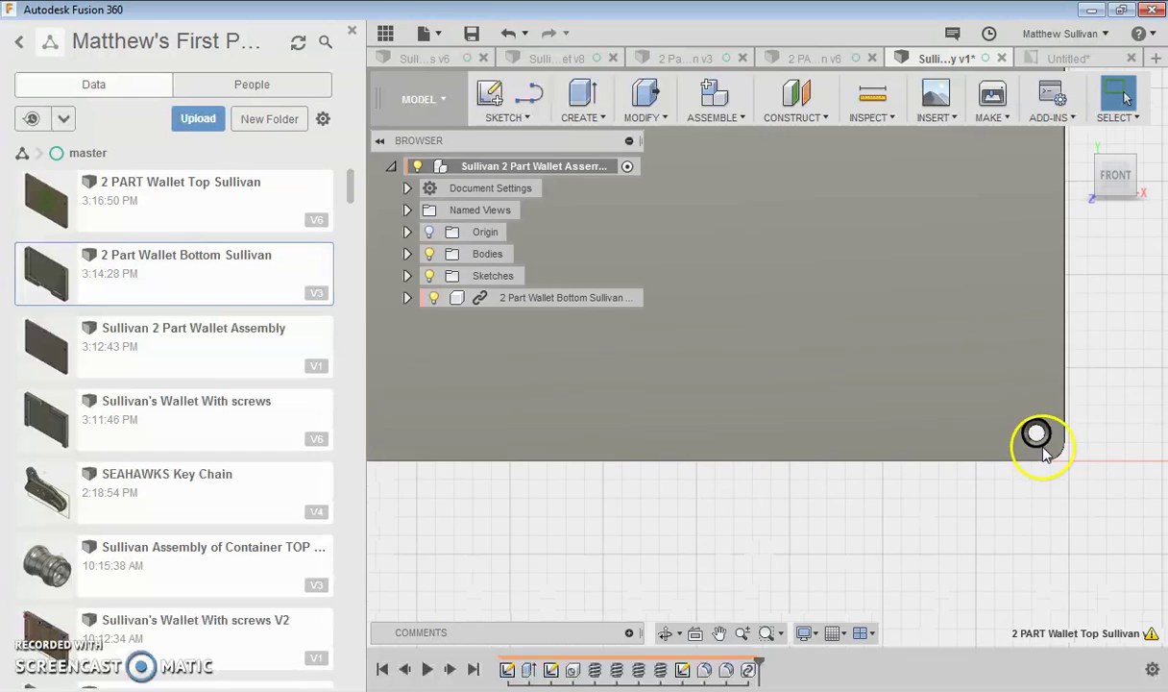
{"action": "scroll", "coordinate": [1040, 260], "scroll_direction": "up", "scroll_amount": 8}
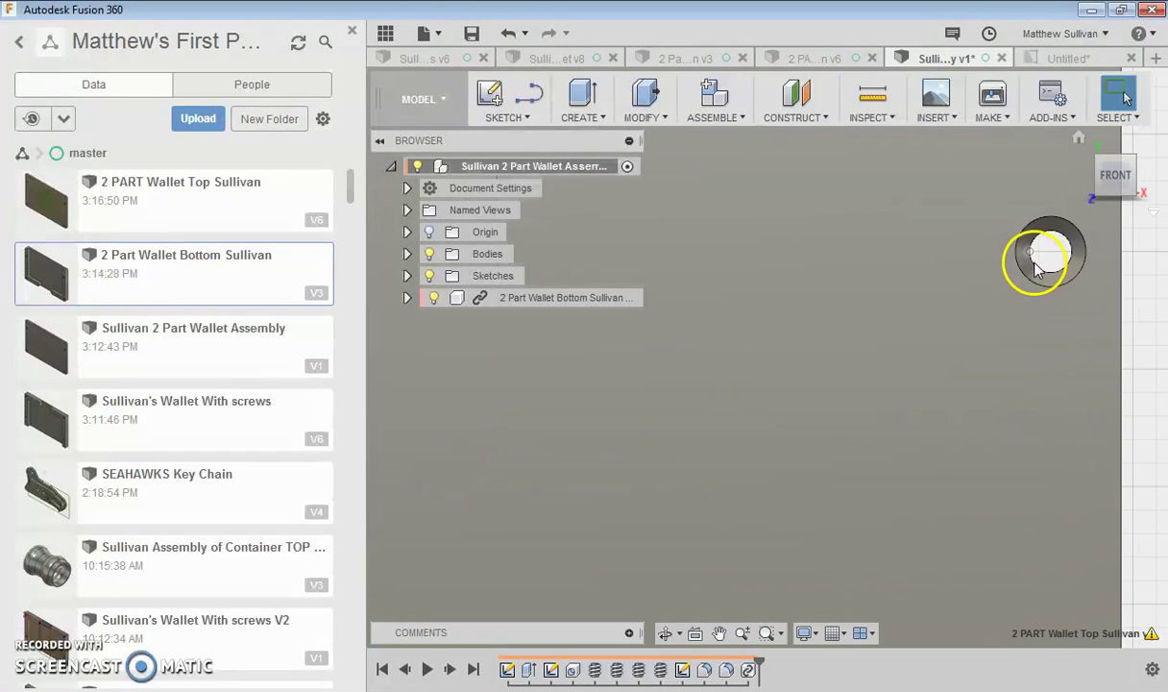
{"action": "scroll", "coordinate": [973, 342], "scroll_direction": "down", "scroll_amount": 3}
{"action": "scroll", "coordinate": [1012, 292], "scroll_direction": "up", "scroll_amount": 3}
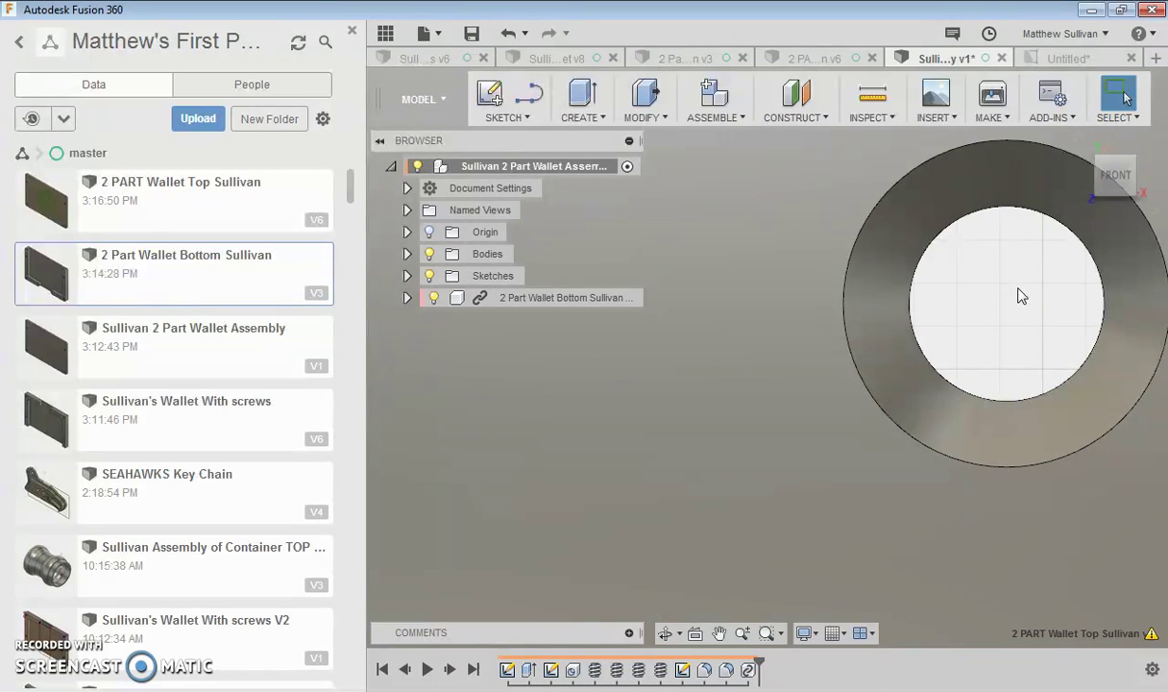
Open the 2 Part Wallet Bottom design and turn it to an isometric view
{"action": "scroll", "coordinate": [994, 346], "scroll_direction": "down", "scroll_amount": 6}
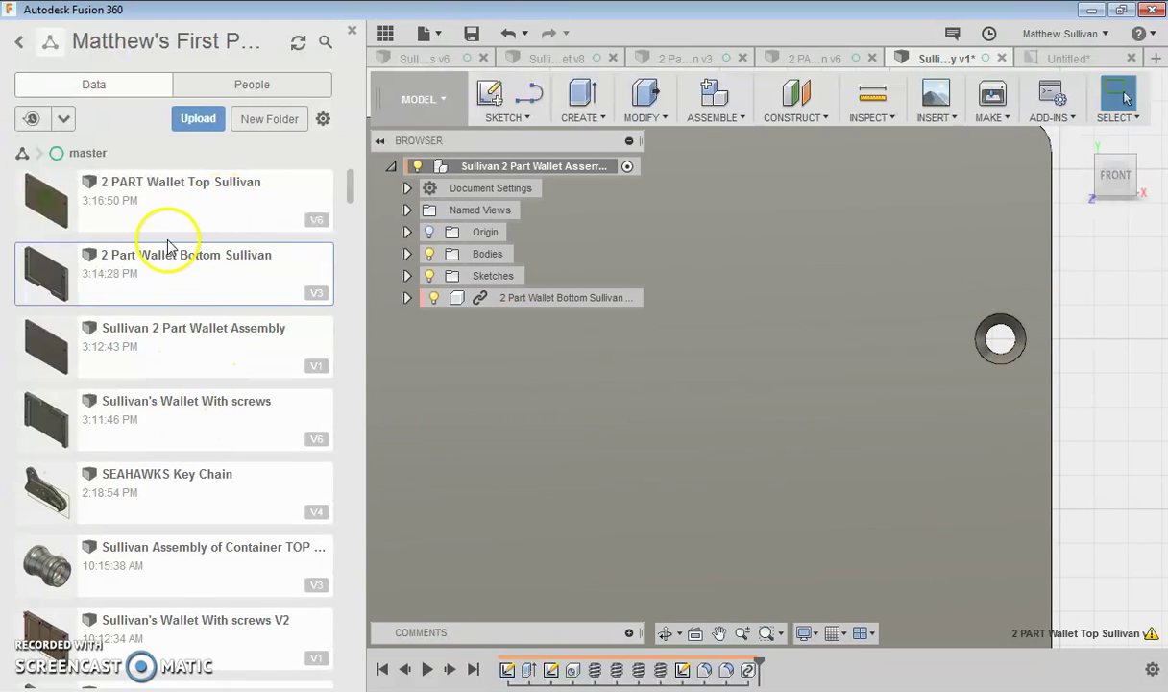
{"action": "double_click", "coordinate": [199, 275]}
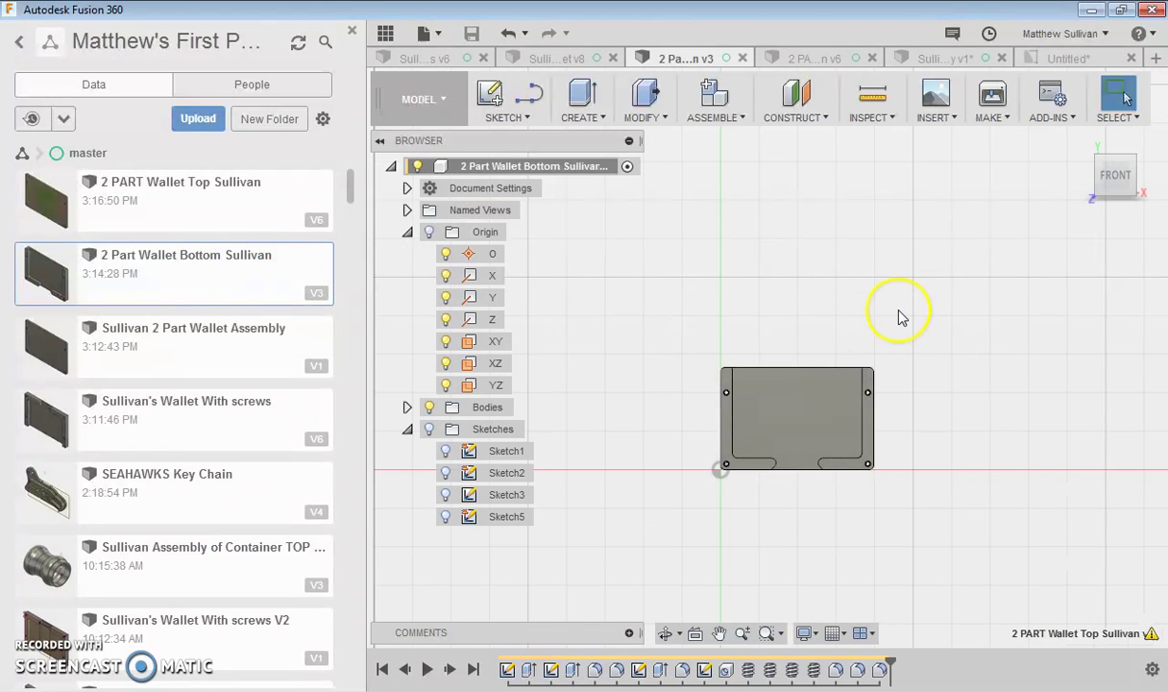
{"action": "left_click", "coordinate": [443, 99]}
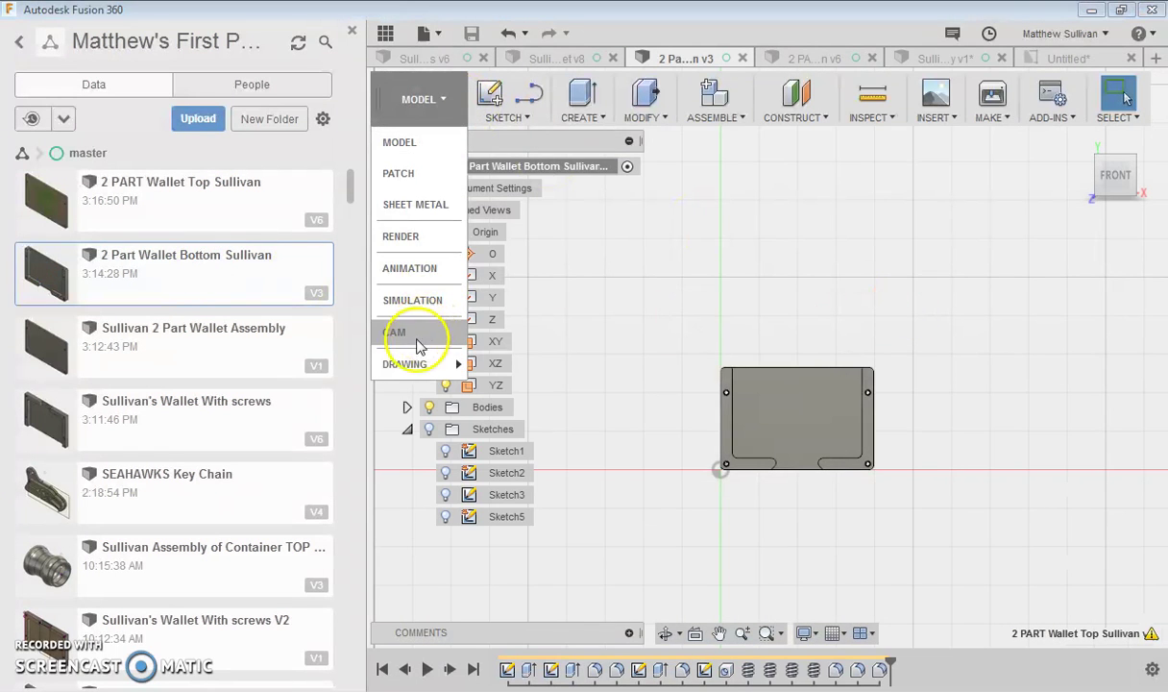
{"action": "mouse_move", "coordinate": [417, 362]}
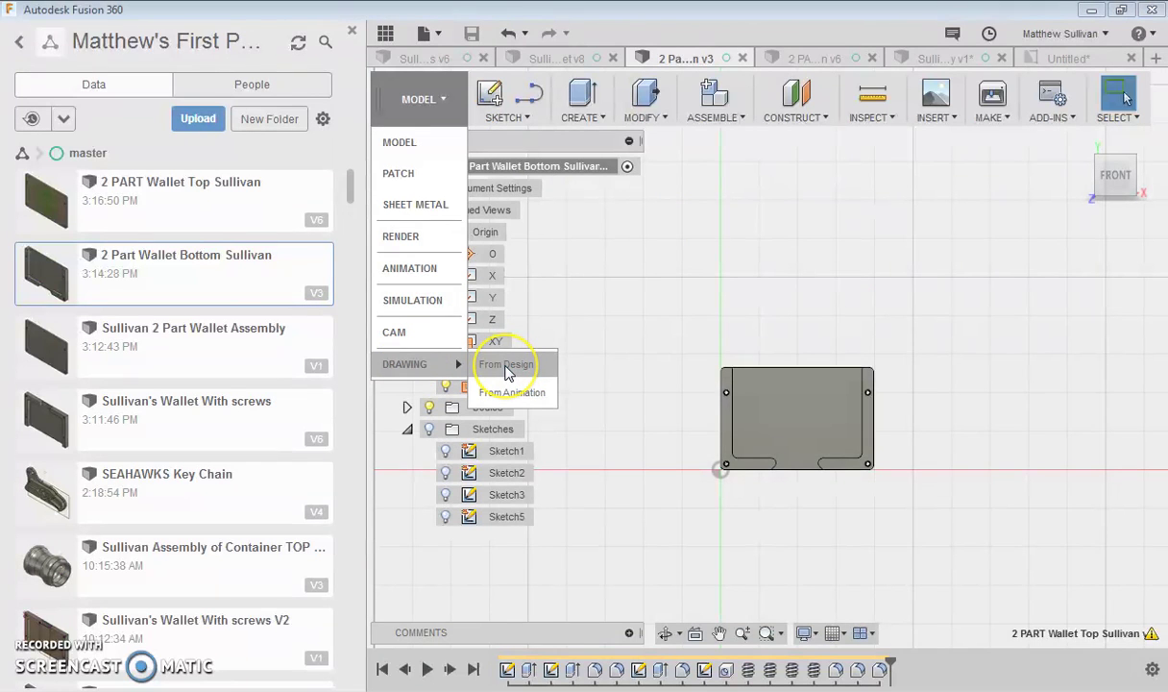
{"action": "left_click", "coordinate": [1132, 161]}
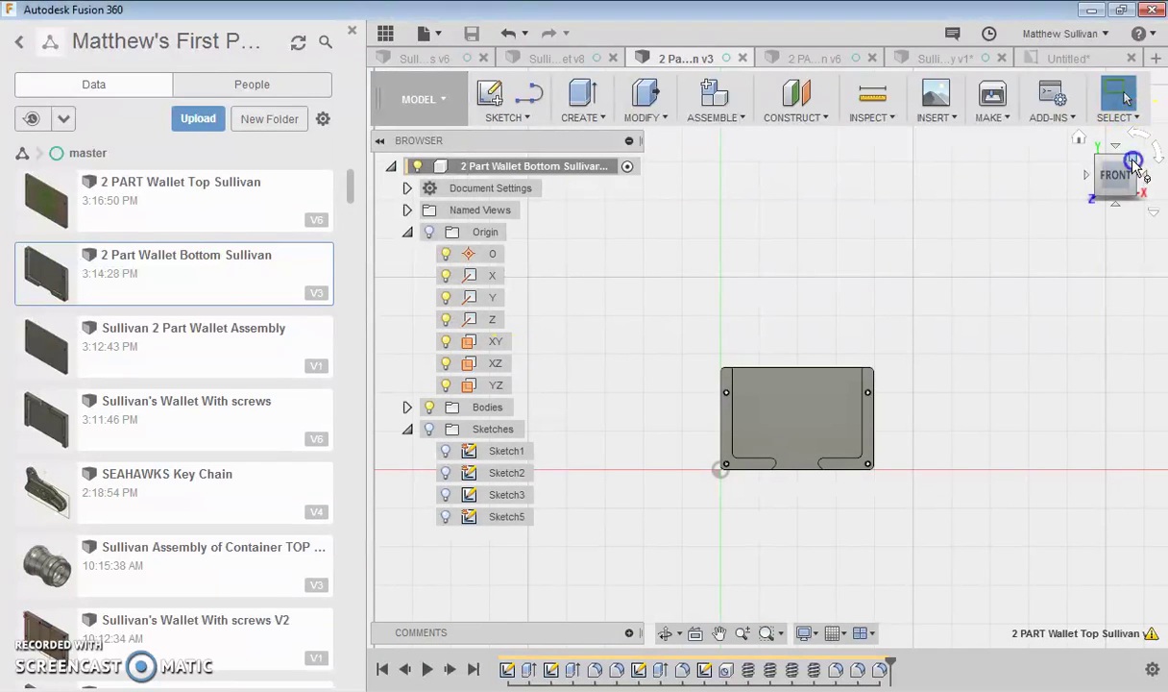
{"action": "left_click", "coordinate": [1134, 162]}
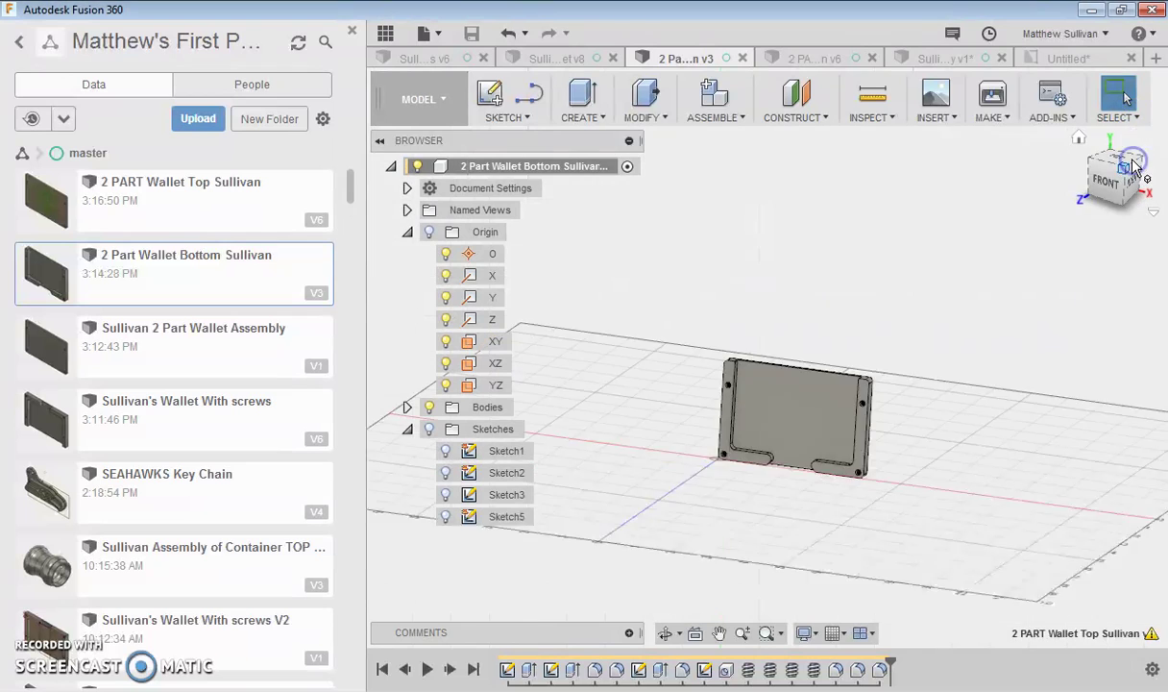
Create a new drawing of the wallet bottom from the design, using the A (11in x 8.5in) sheet size
{"action": "left_click", "coordinate": [420, 99]}
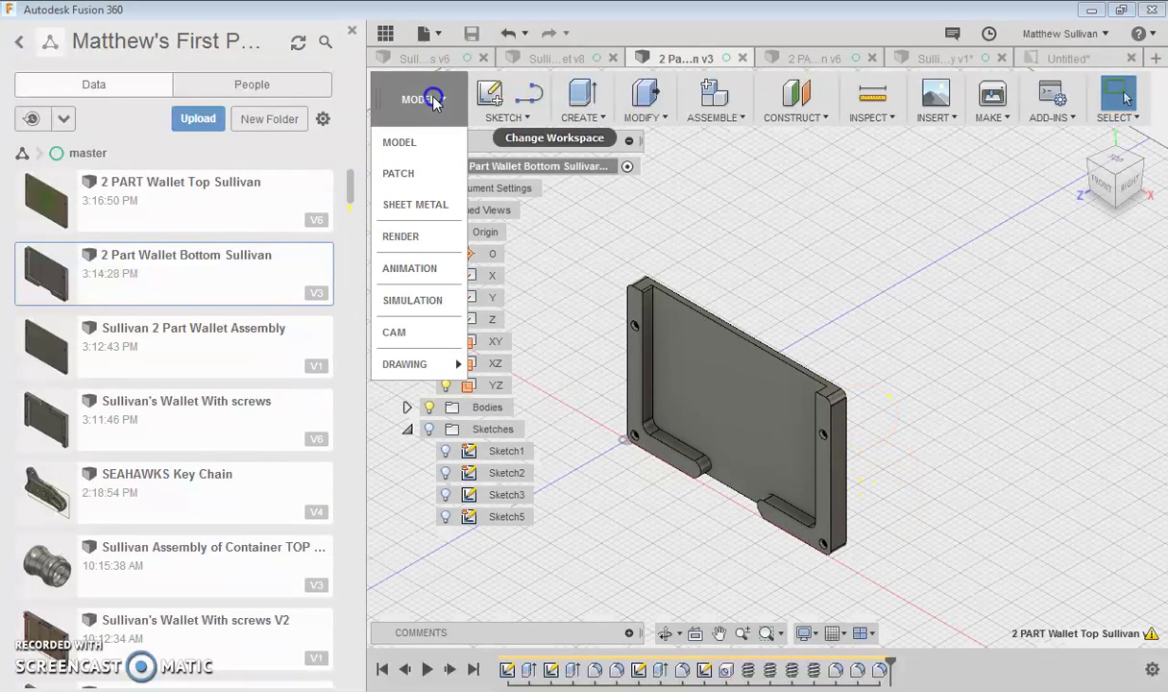
{"action": "mouse_move", "coordinate": [418, 365]}
{"action": "left_click", "coordinate": [506, 364]}
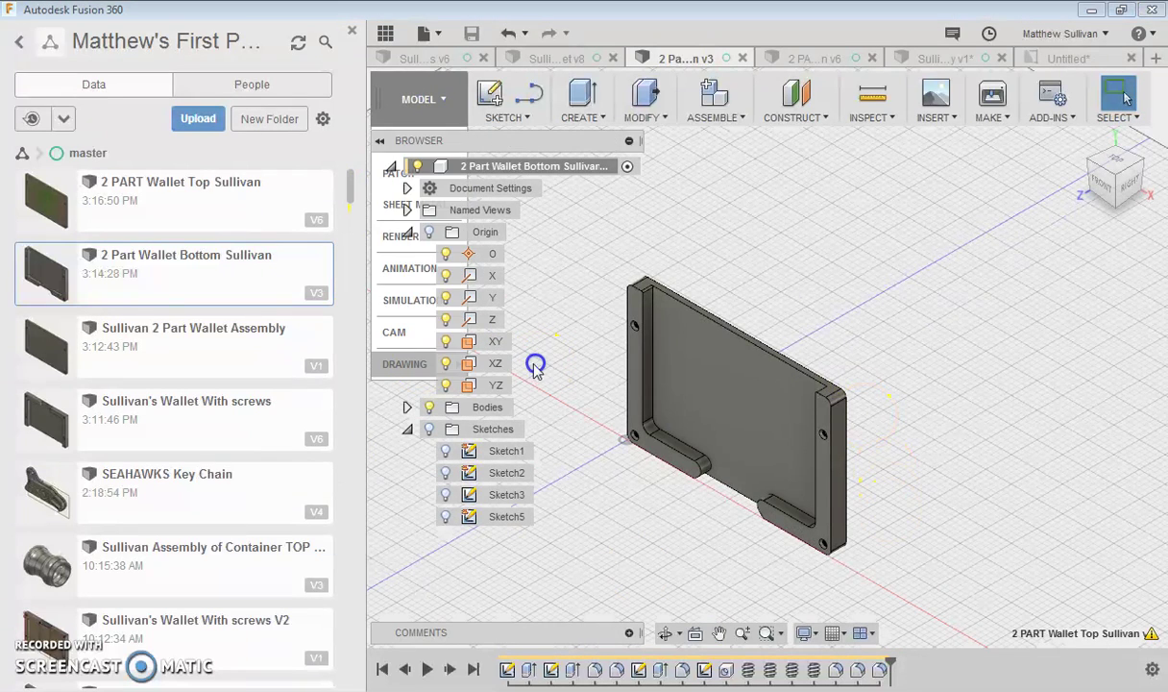
{"action": "left_click", "coordinate": [1047, 475]}
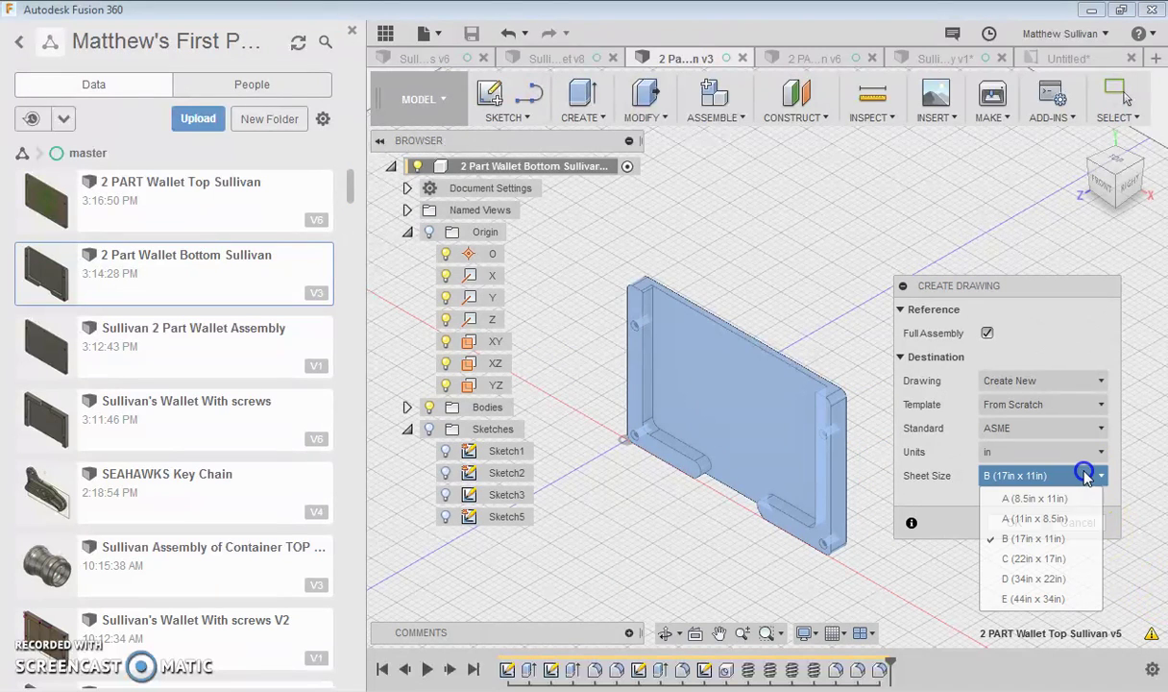
{"action": "left_click", "coordinate": [1045, 518]}
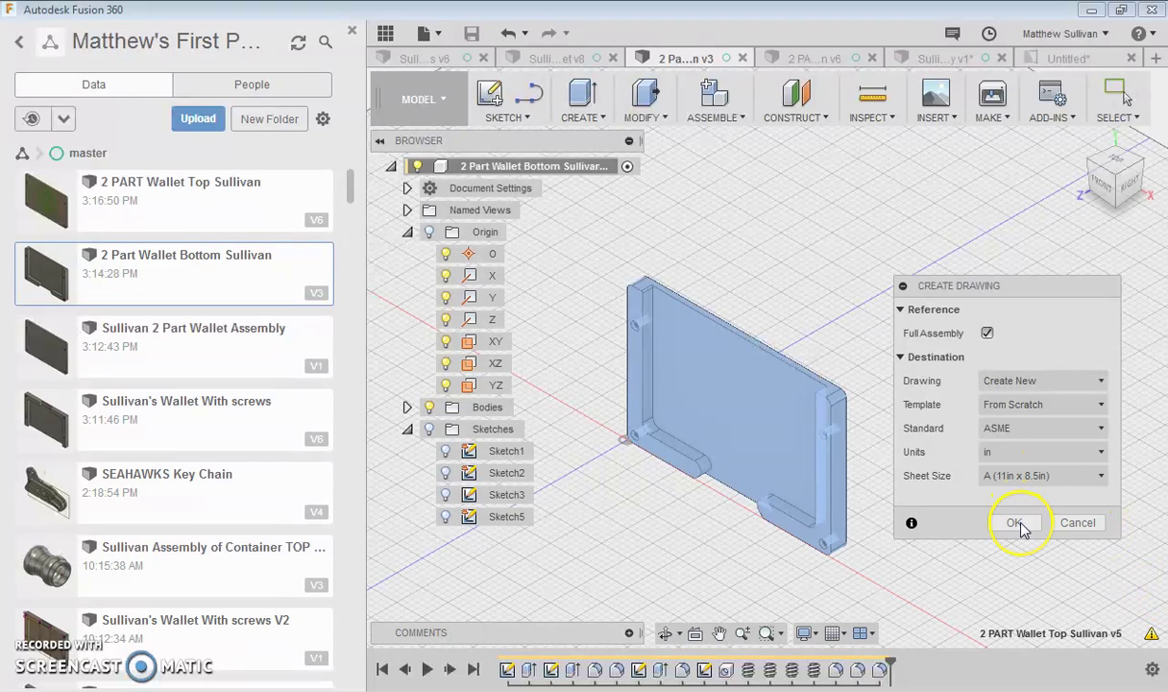
{"action": "left_click", "coordinate": [1018, 525]}
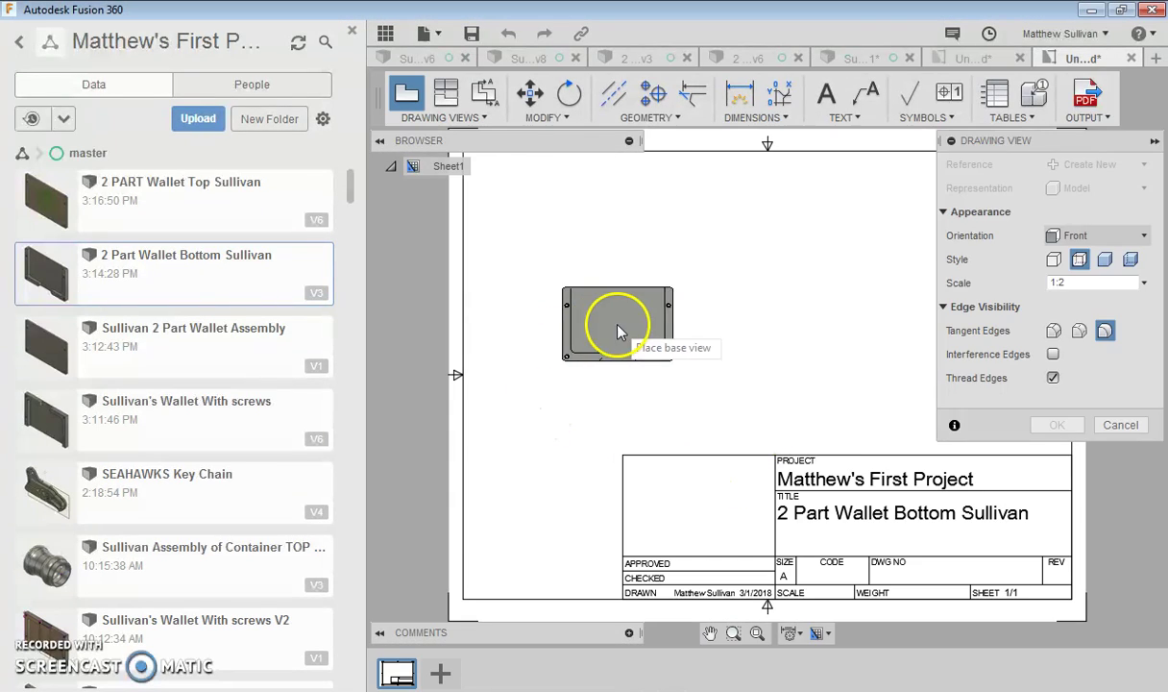
Place a front base view in the left half of the sheet at scale 1:1
{"action": "left_click", "coordinate": [589, 365]}
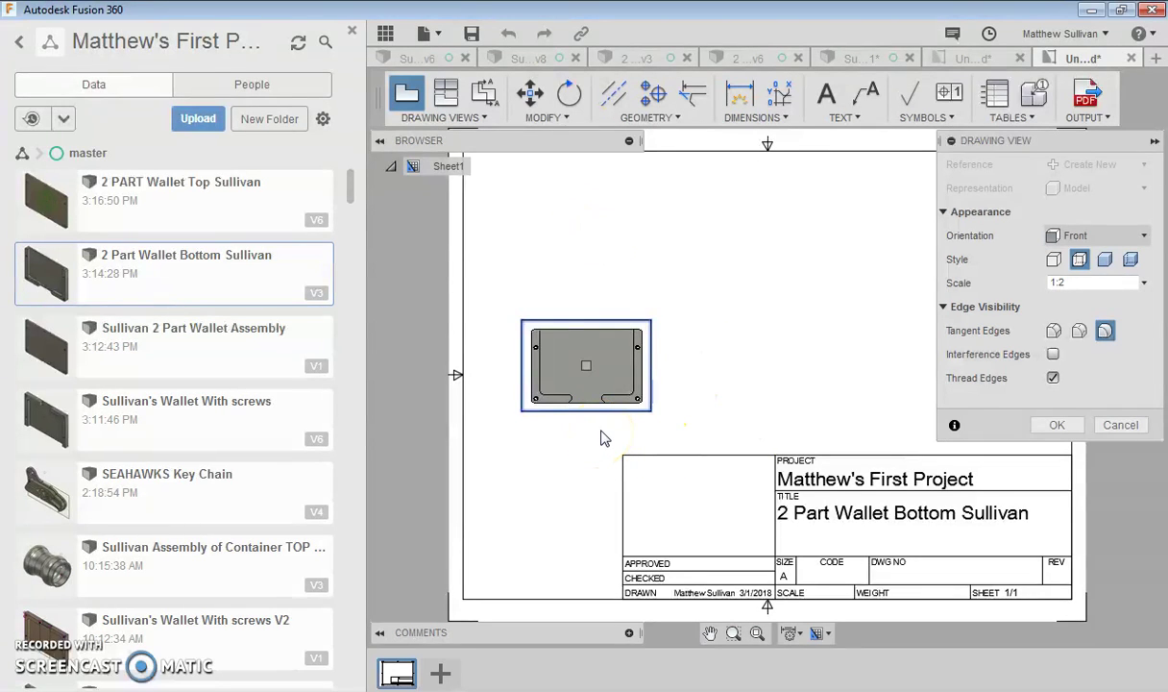
{"action": "left_click", "coordinate": [1056, 425]}
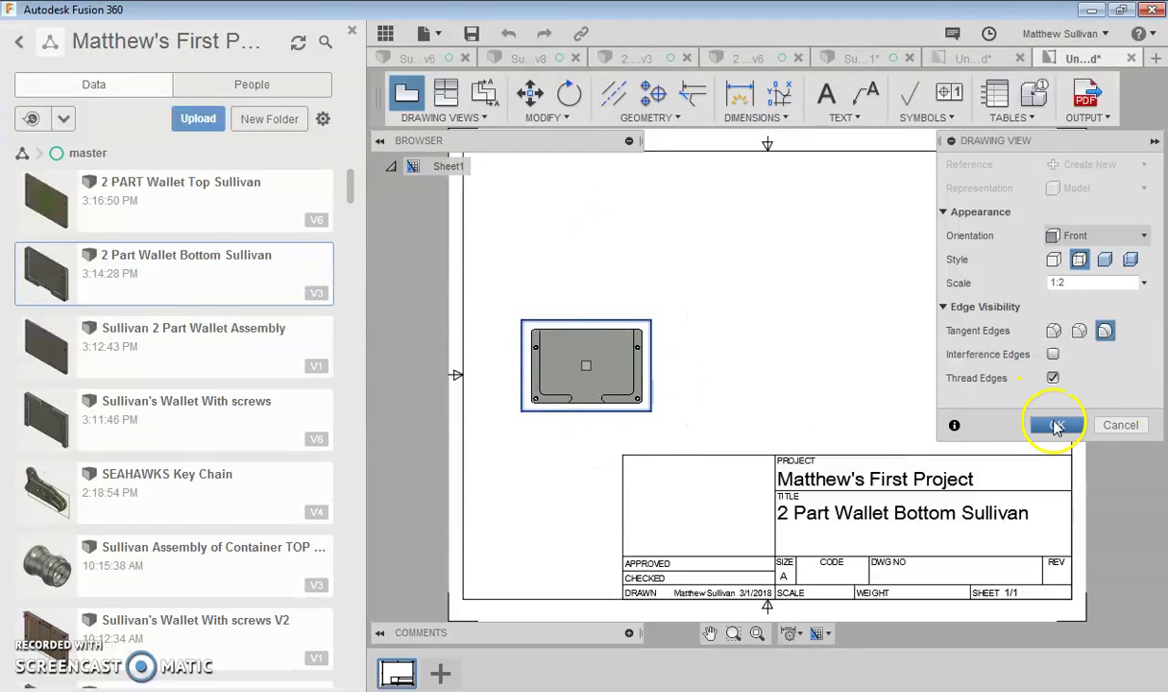
{"action": "scroll", "coordinate": [625, 360], "scroll_direction": "down", "scroll_amount": 3}
{"action": "left_click", "coordinate": [1143, 282]}
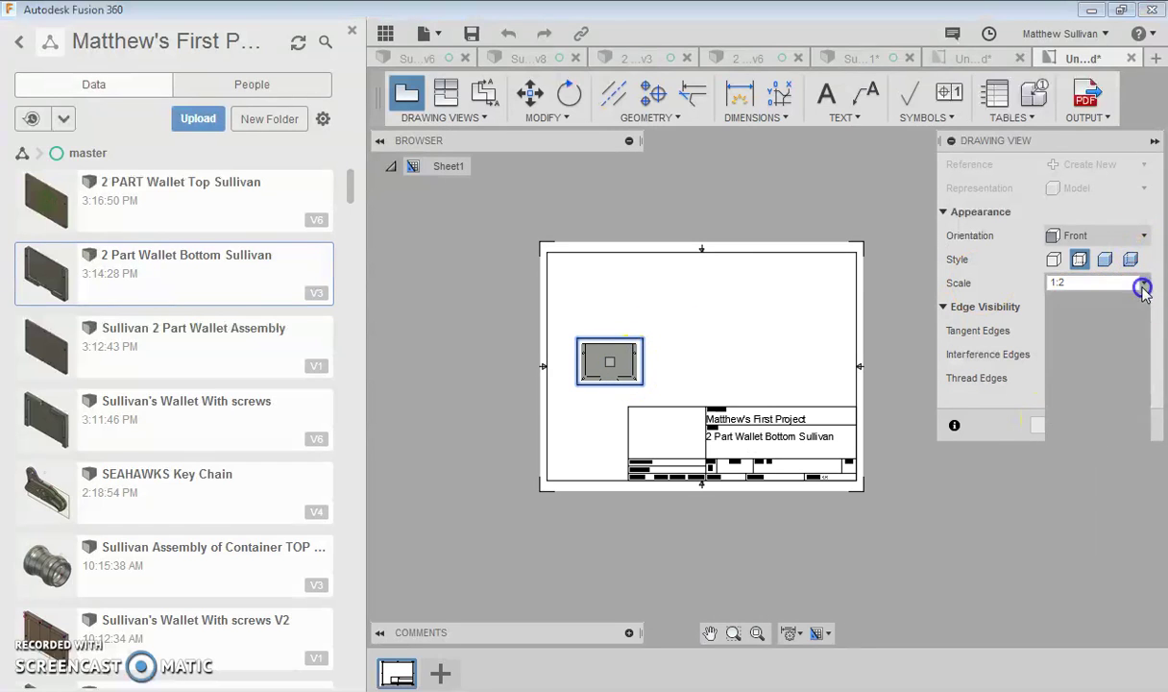
{"action": "left_click", "coordinate": [1024, 303]}
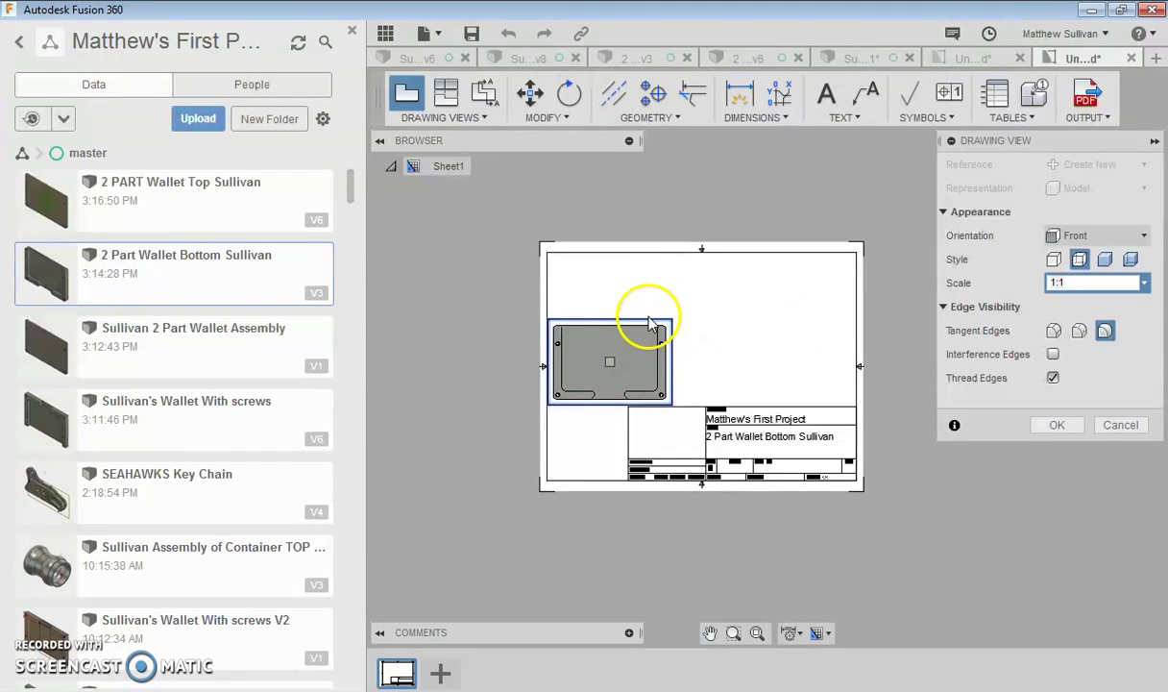
{"action": "left_click", "coordinate": [1056, 425]}
Move the front view up and right so it clears the sheet border and the title block
{"action": "left_click", "coordinate": [646, 322]}
{"action": "left_click_drag", "start_coordinate": [646, 313], "coordinate": [678, 304]}
{"action": "left_click", "coordinate": [678, 304]}
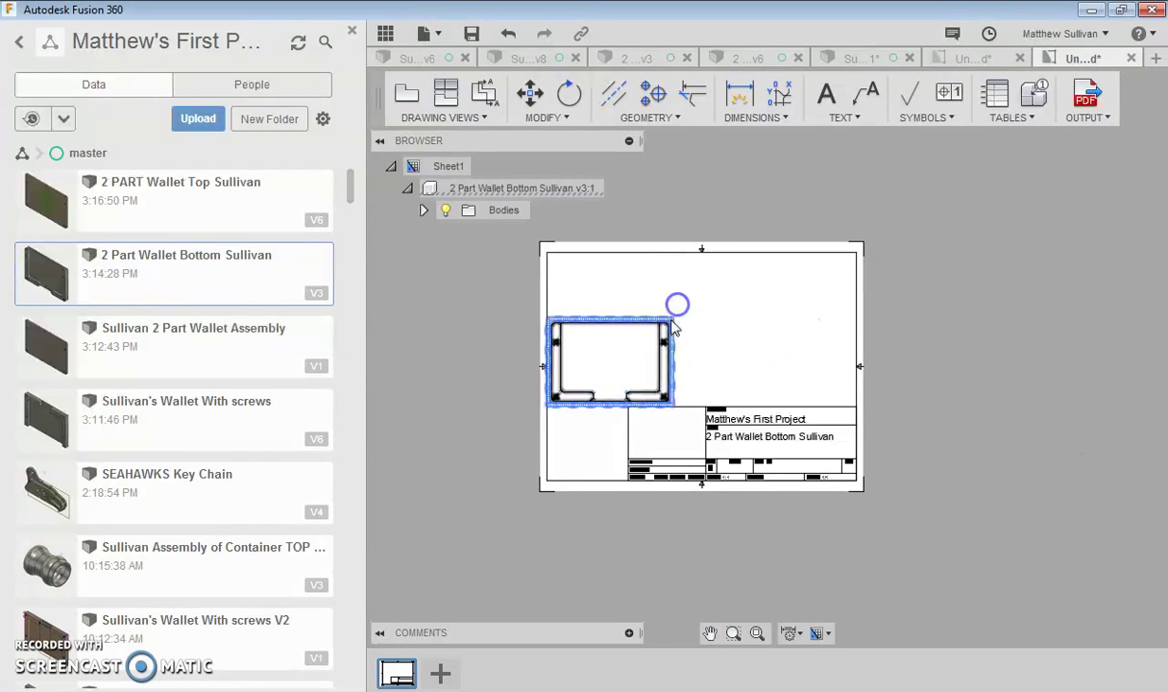
{"action": "left_click", "coordinate": [608, 364]}
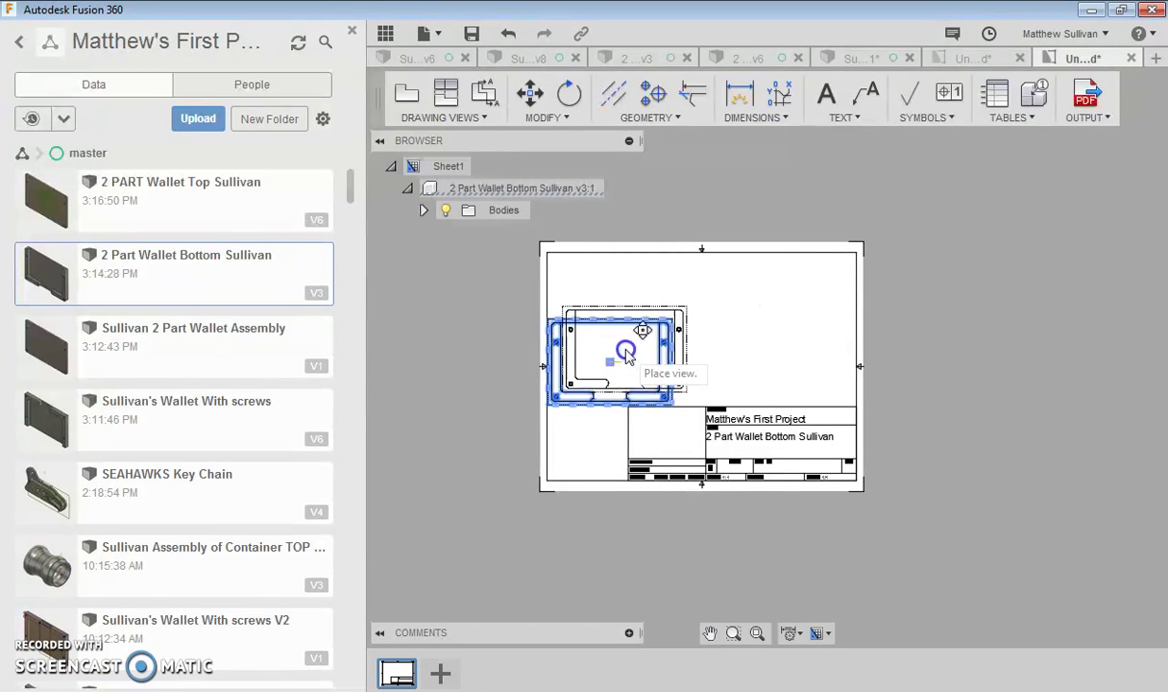
{"action": "left_click", "coordinate": [622, 347]}
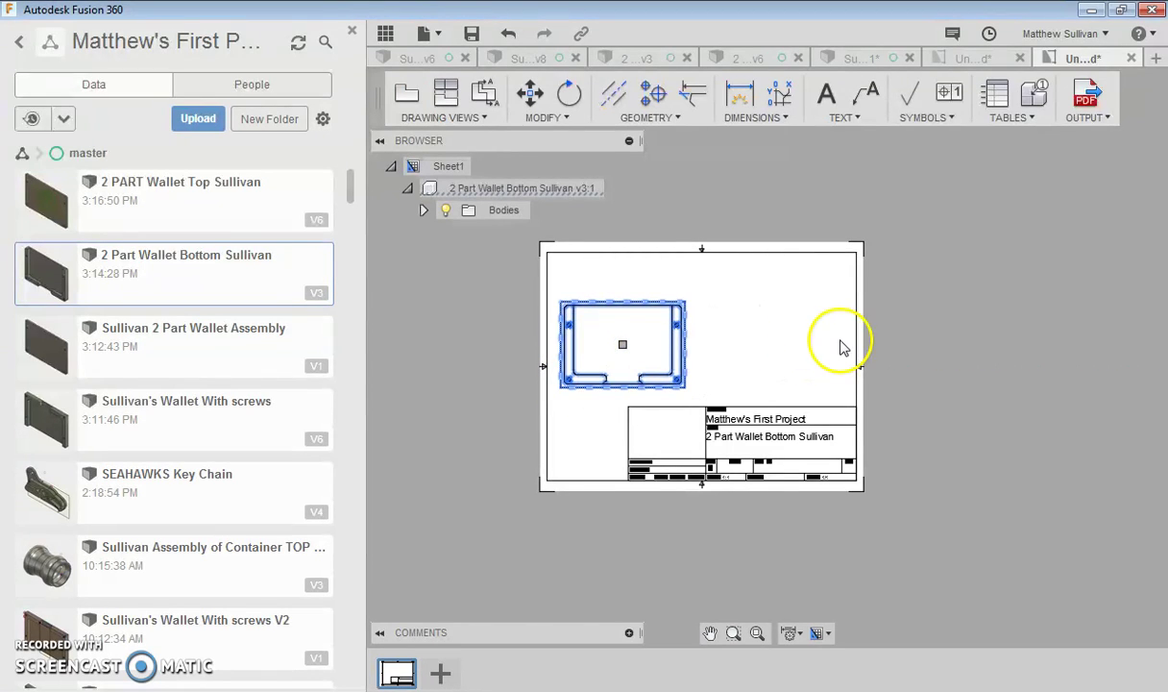
{"action": "left_click", "coordinate": [625, 348]}
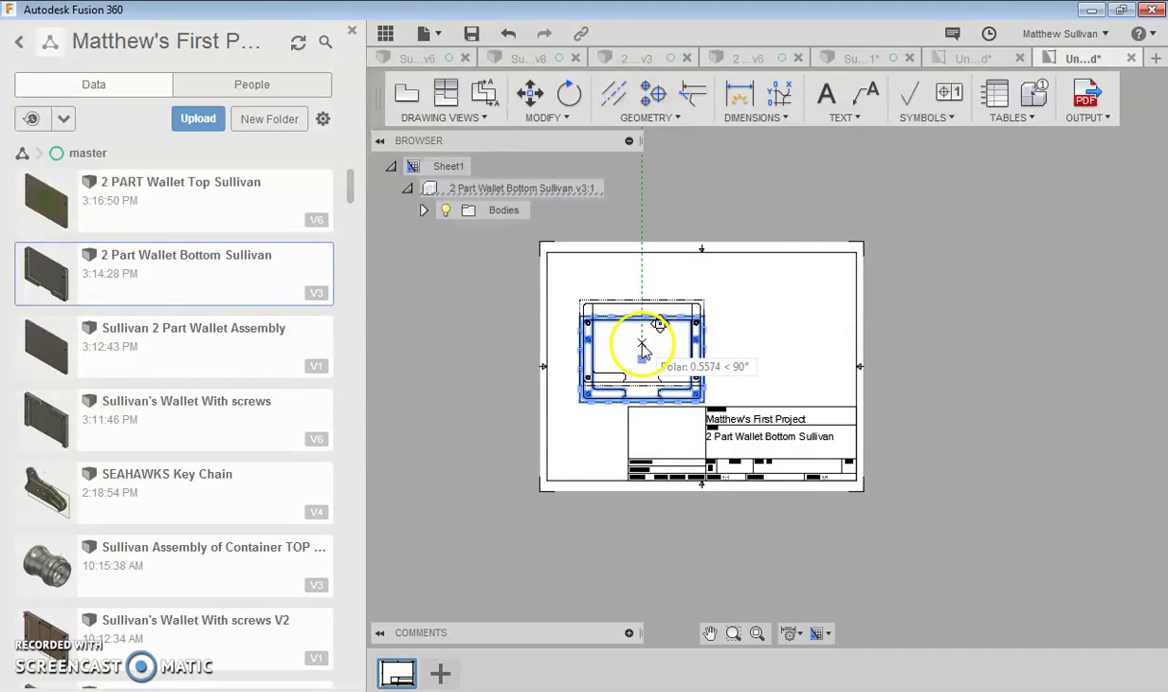
{"action": "left_click", "coordinate": [678, 356]}
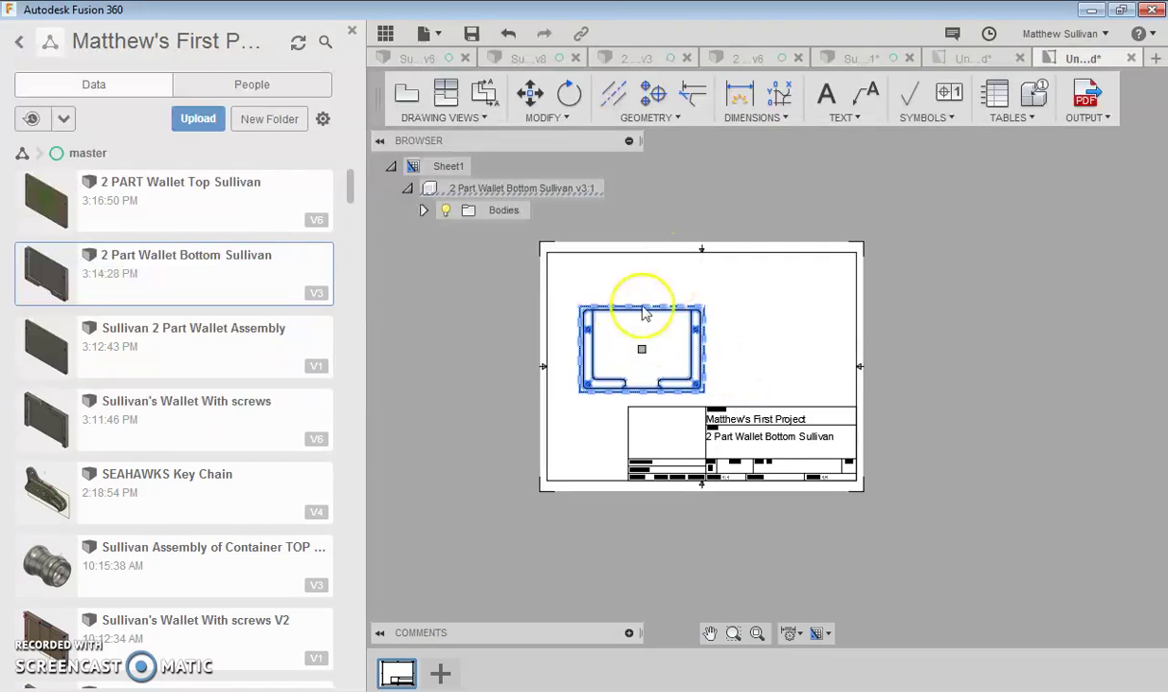
Project a side view to the right, a top view above and an isometric view diagonally from the front view
{"action": "left_click", "coordinate": [445, 93]}
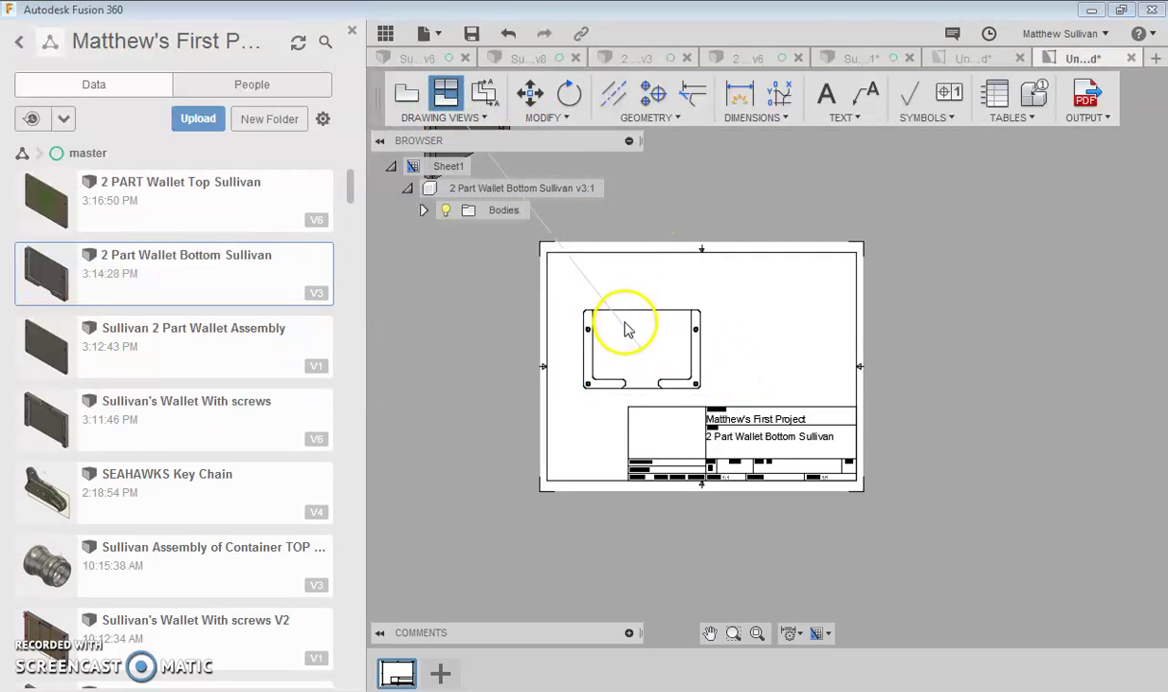
{"action": "left_click", "coordinate": [625, 329]}
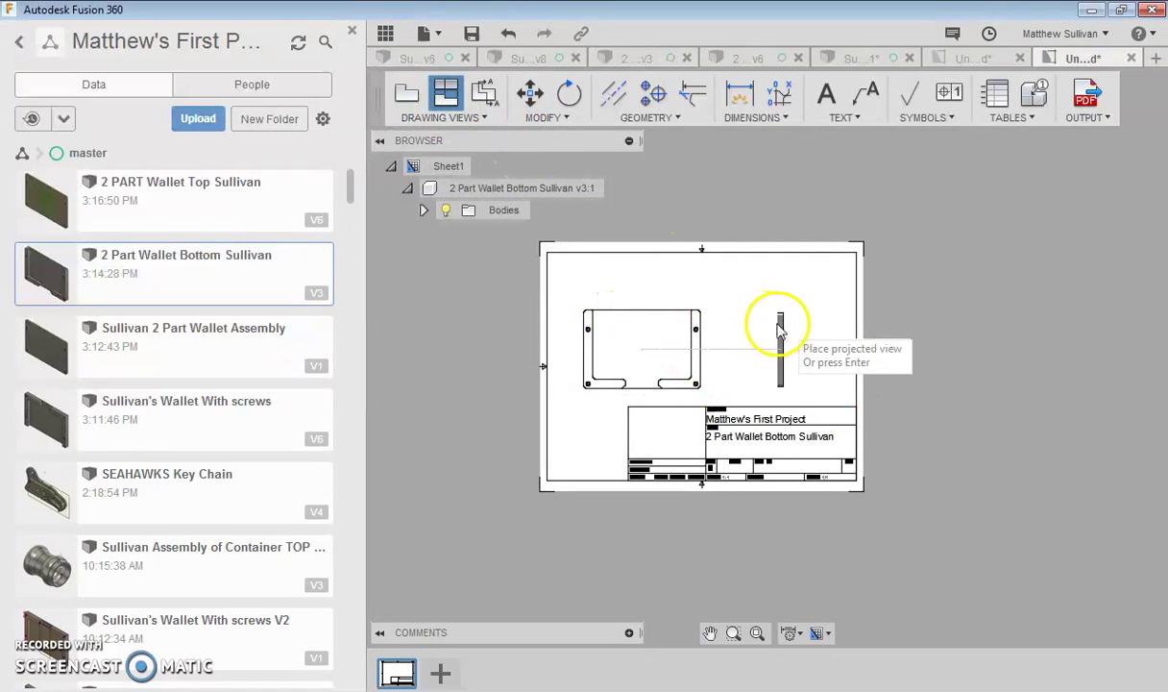
{"action": "left_click", "coordinate": [793, 331]}
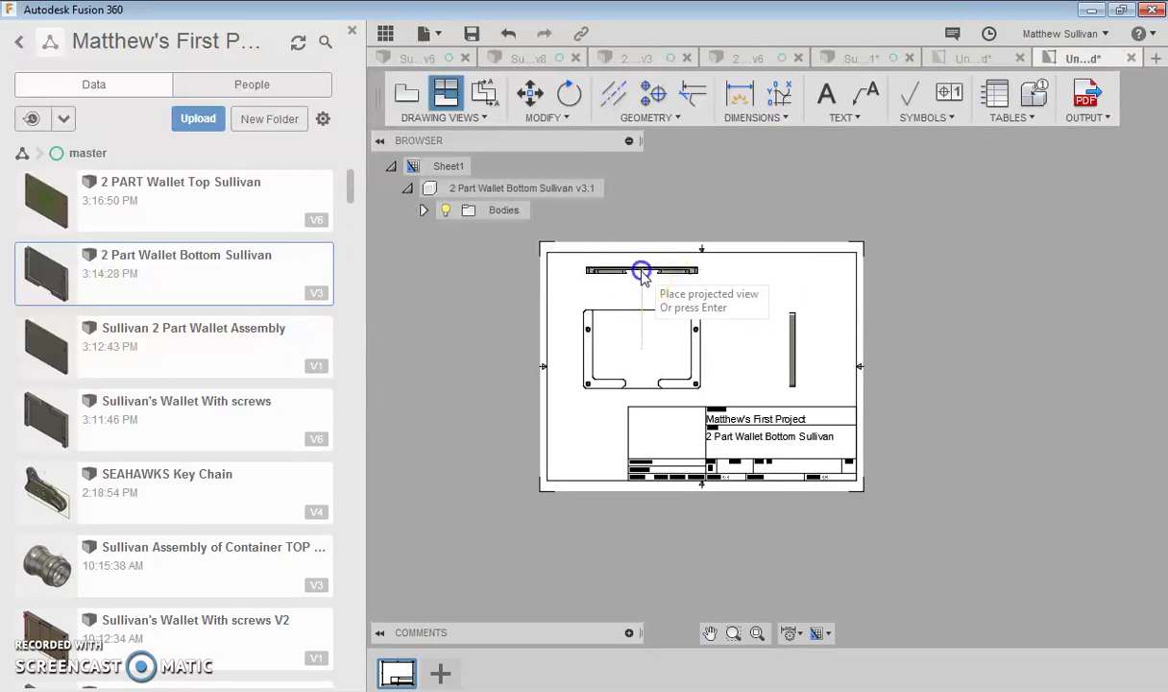
{"action": "left_click", "coordinate": [641, 272]}
{"action": "left_click", "coordinate": [765, 285]}
{"action": "right_click", "coordinate": [938, 307]}
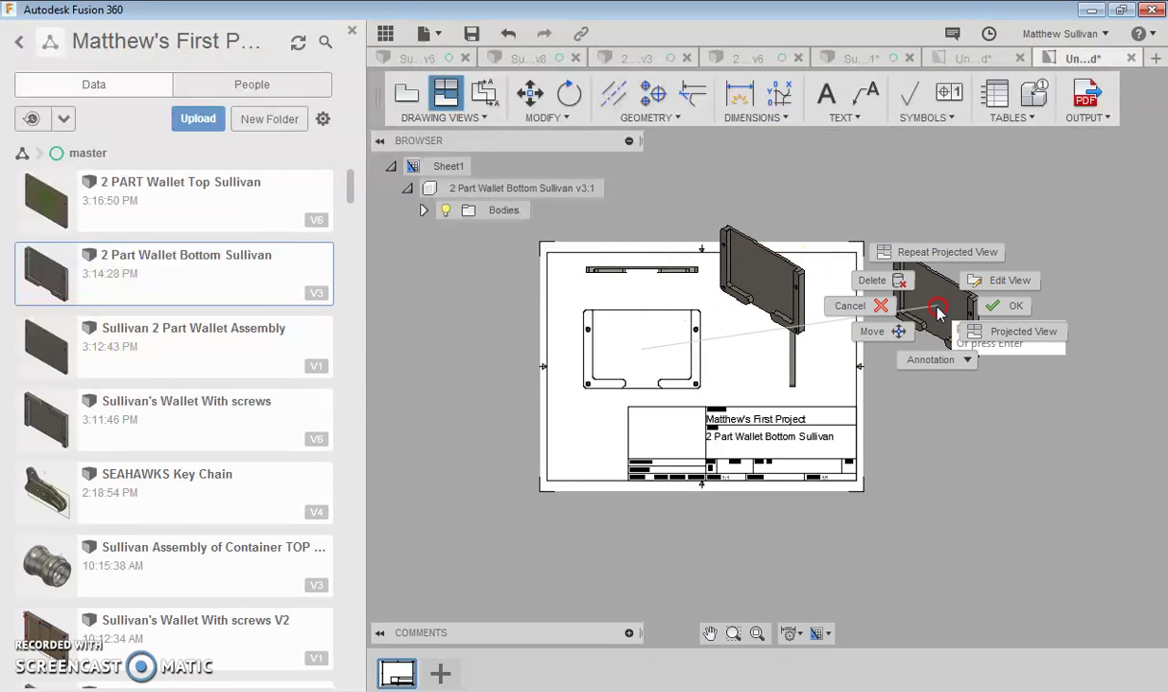
{"action": "left_click", "coordinate": [996, 317]}
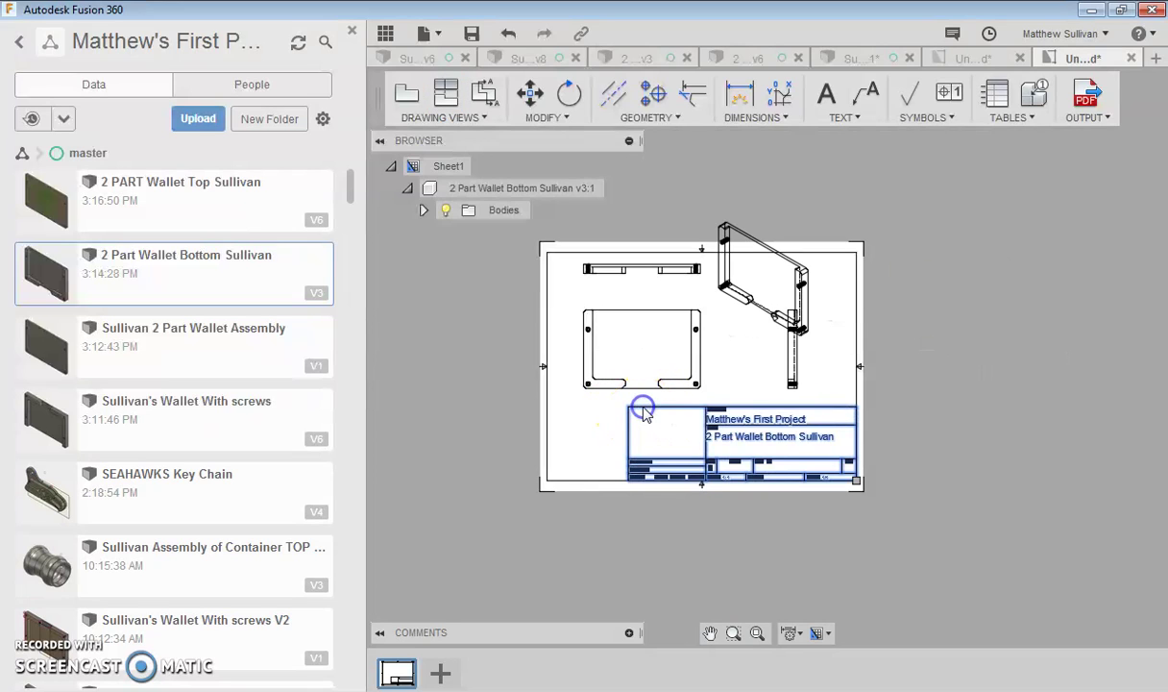
Delete the title block and move the front view down to the lower left of the sheet
{"action": "left_click", "coordinate": [674, 394]}
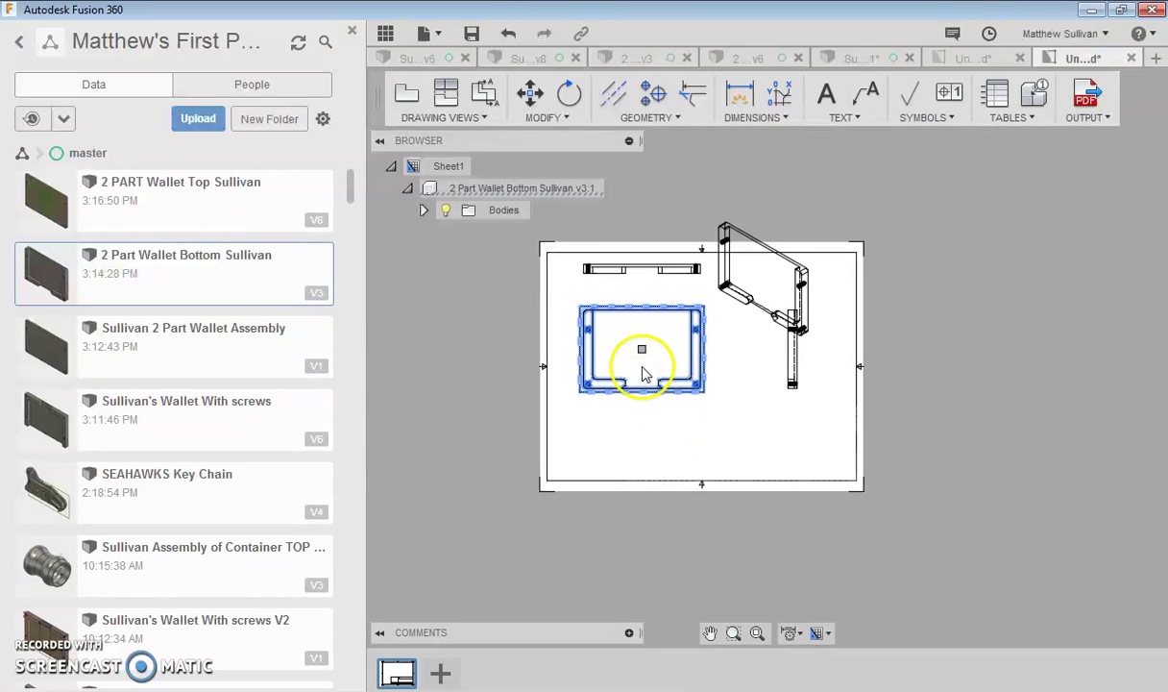
{"action": "left_click", "coordinate": [646, 416]}
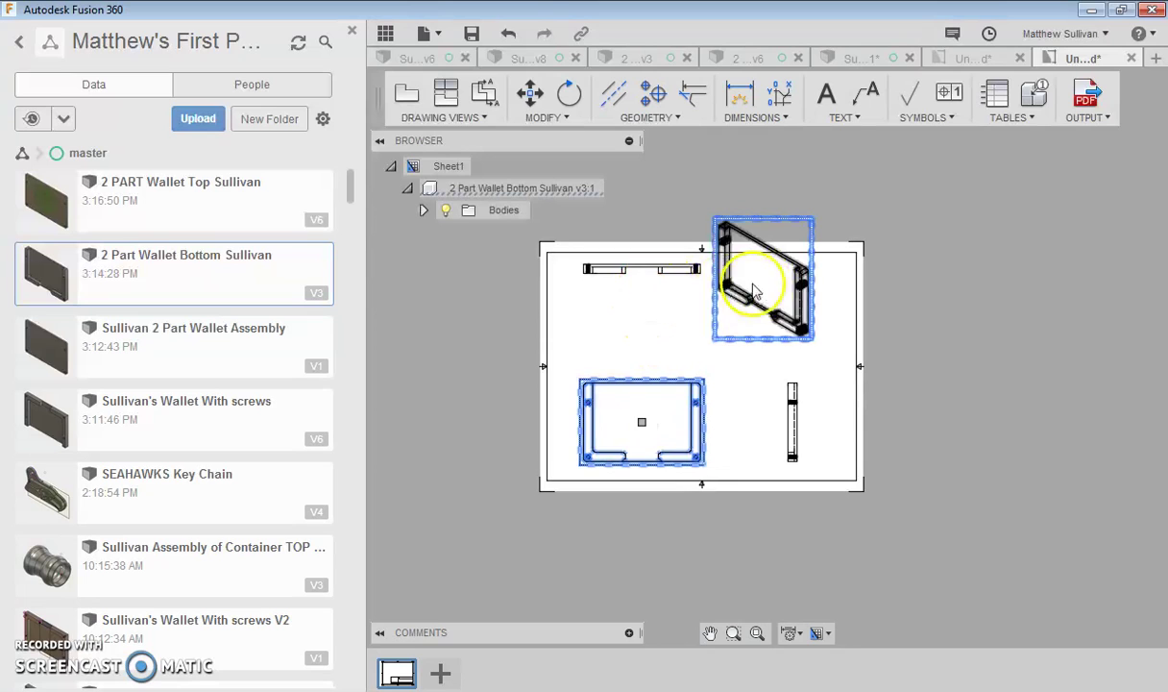
Move the isometric view fully inside the sheet's upper-right corner and shift the top view down toward the front view
{"action": "left_click", "coordinate": [744, 344]}
{"action": "left_click", "coordinate": [762, 280]}
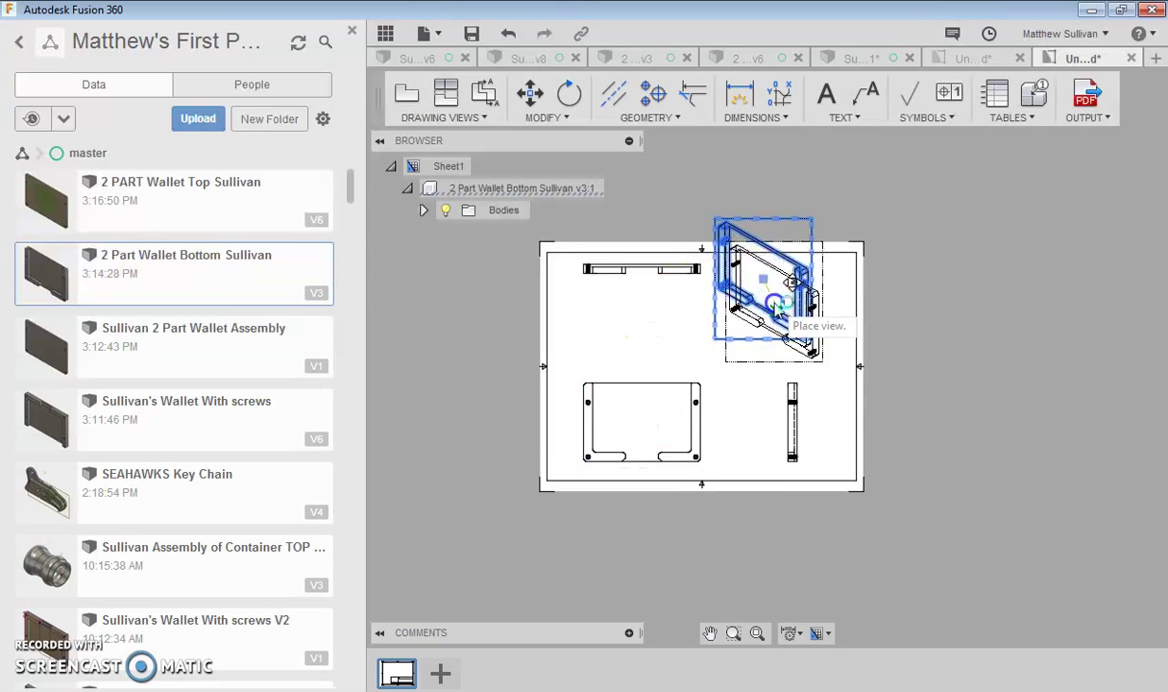
{"action": "left_click", "coordinate": [786, 325]}
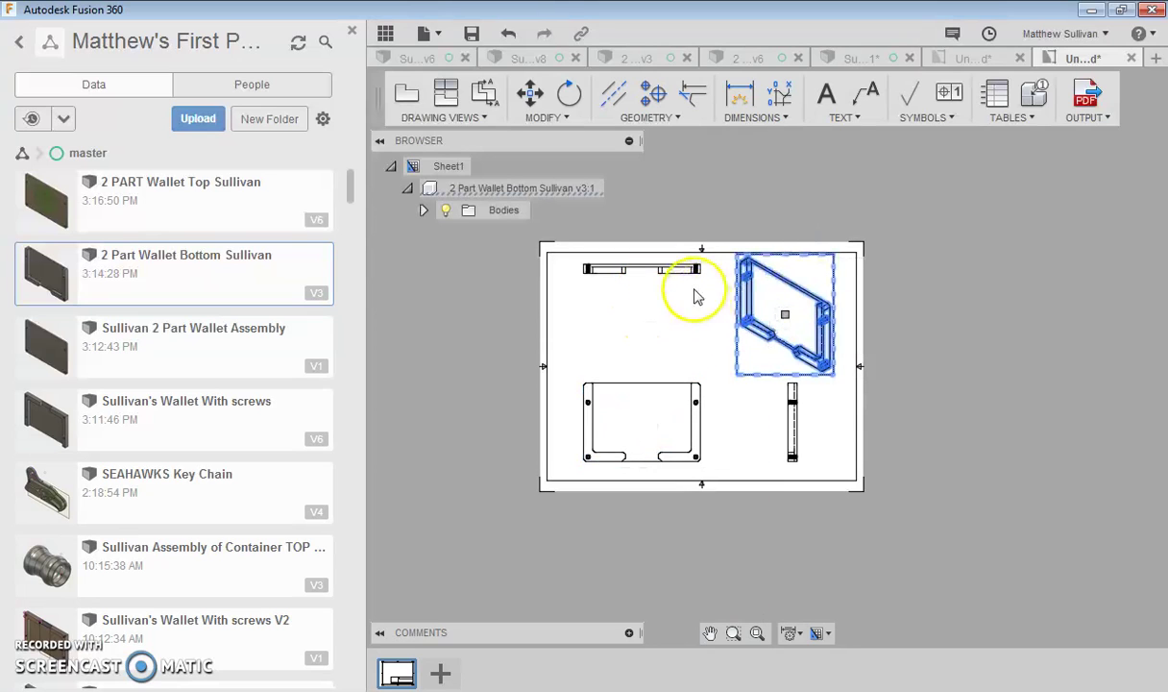
{"action": "left_click", "coordinate": [632, 278]}
{"action": "left_click", "coordinate": [641, 270]}
{"action": "left_click", "coordinate": [643, 294]}
{"action": "left_click", "coordinate": [867, 294]}
{"action": "key", "text": "Escape"}
Add center marks to the four screw holes in the front view
{"action": "scroll", "coordinate": [631, 310], "scroll_direction": "up", "scroll_amount": 3}
{"action": "scroll", "coordinate": [701, 270], "scroll_direction": "up", "scroll_amount": 2}
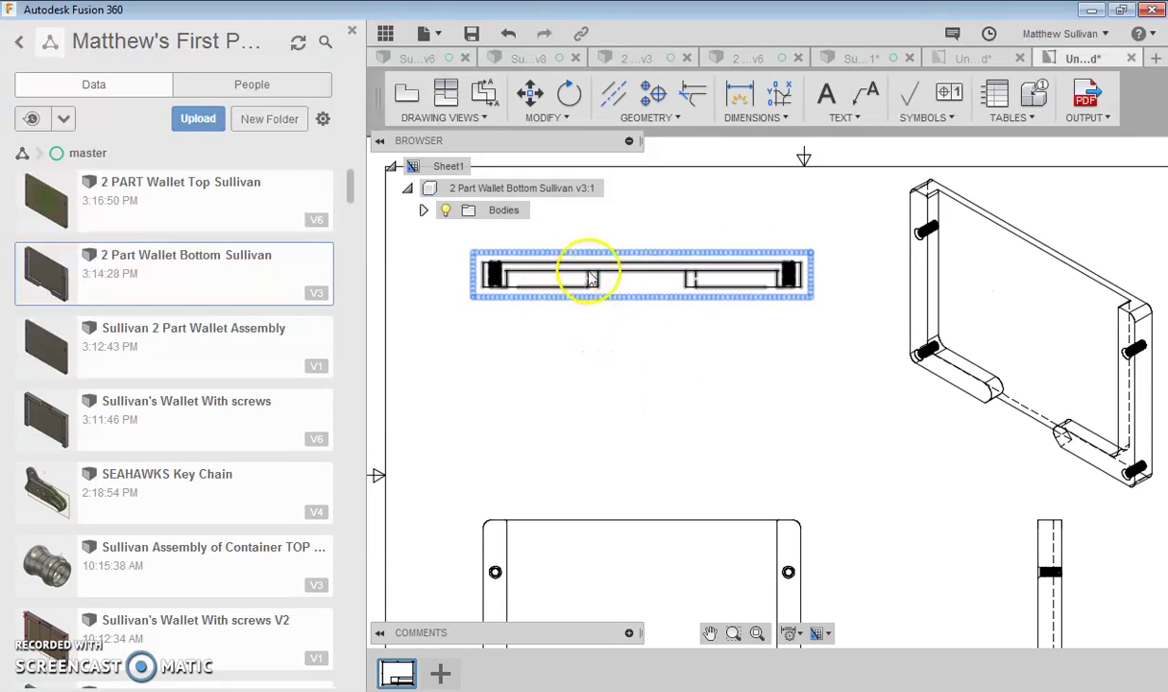
{"action": "scroll", "coordinate": [789, 348], "scroll_direction": "down", "scroll_amount": 3}
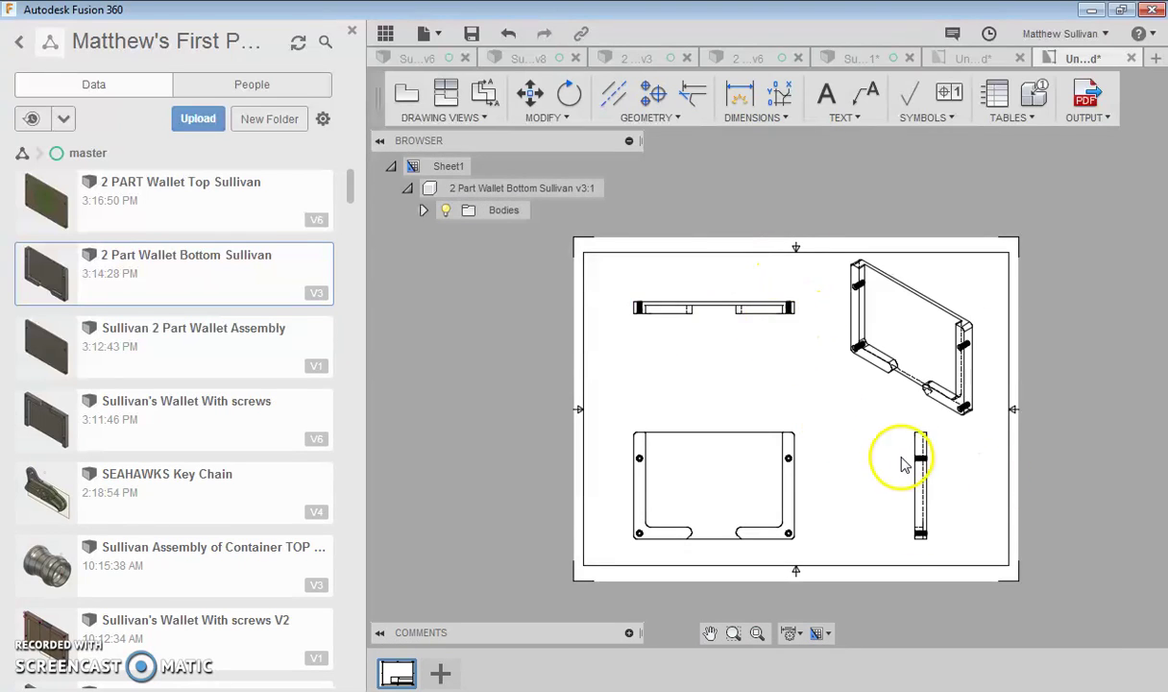
{"action": "left_click", "coordinate": [653, 97]}
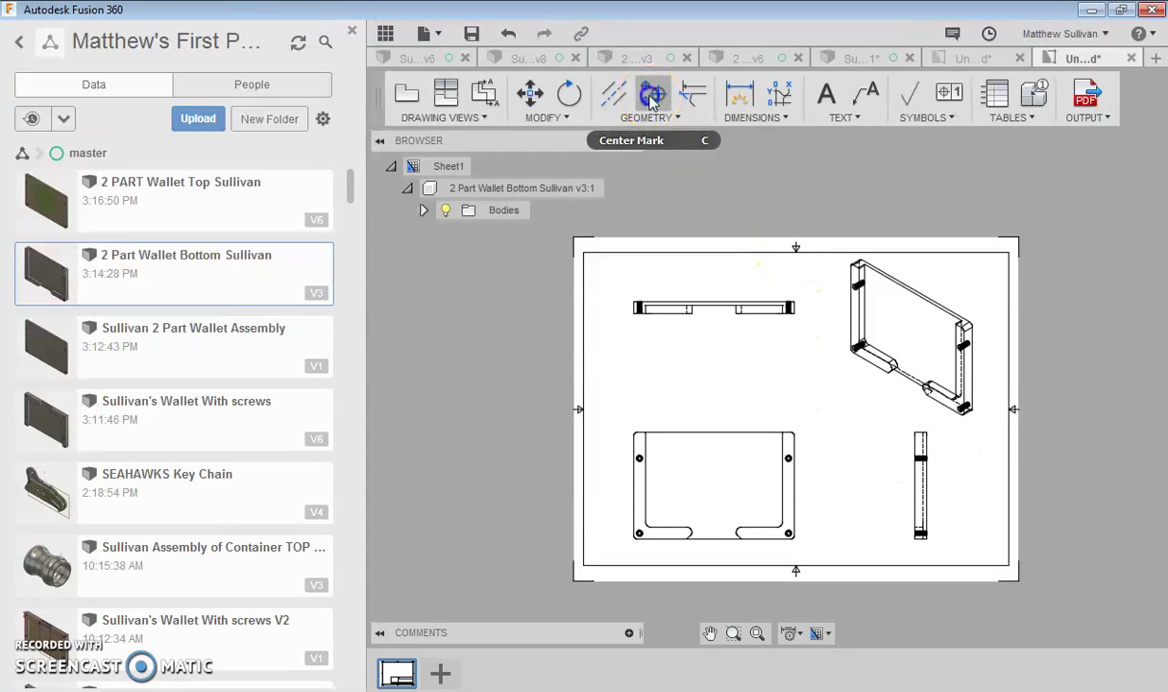
{"action": "scroll", "coordinate": [629, 453], "scroll_direction": "up", "scroll_amount": 5}
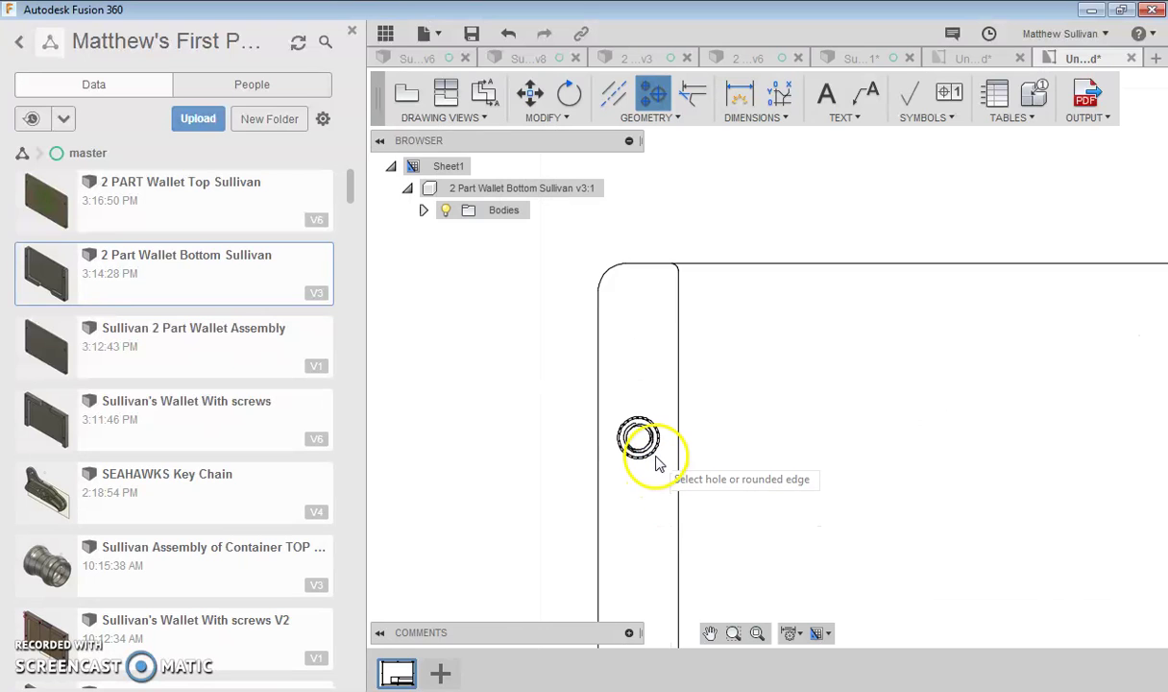
{"action": "scroll", "coordinate": [562, 432], "scroll_direction": "down", "scroll_amount": 3}
{"action": "scroll", "coordinate": [552, 495], "scroll_direction": "up", "scroll_amount": 4}
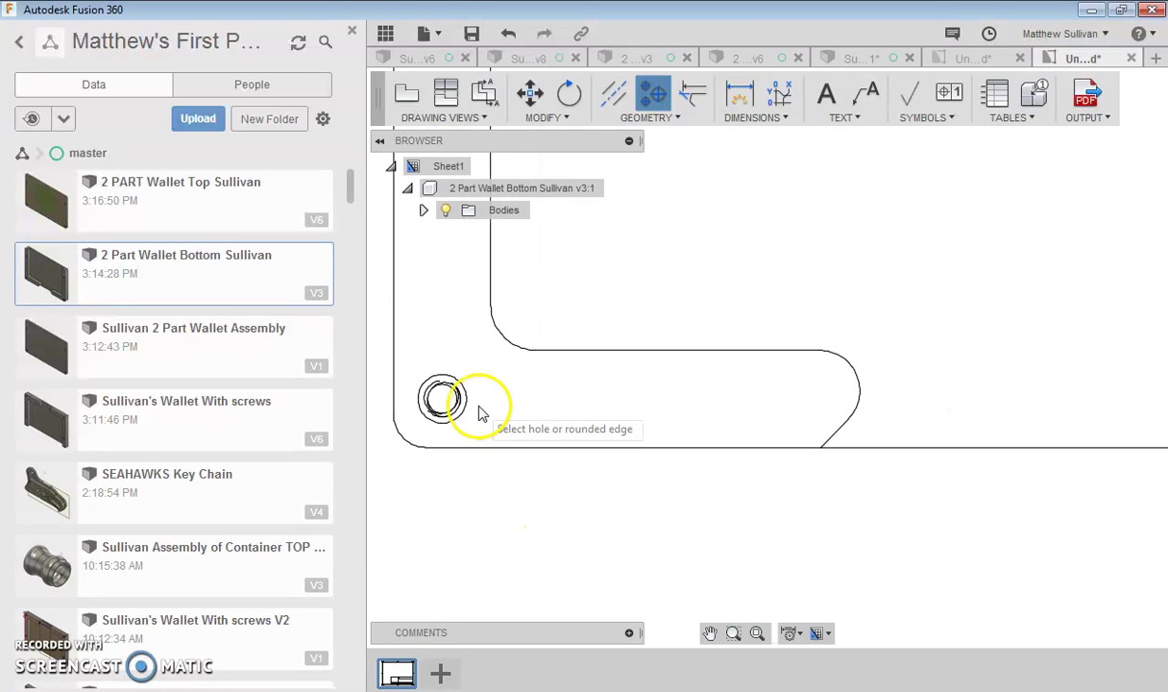
{"action": "scroll", "coordinate": [576, 404], "scroll_direction": "down", "scroll_amount": 3}
{"action": "scroll", "coordinate": [970, 431], "scroll_direction": "up", "scroll_amount": 4}
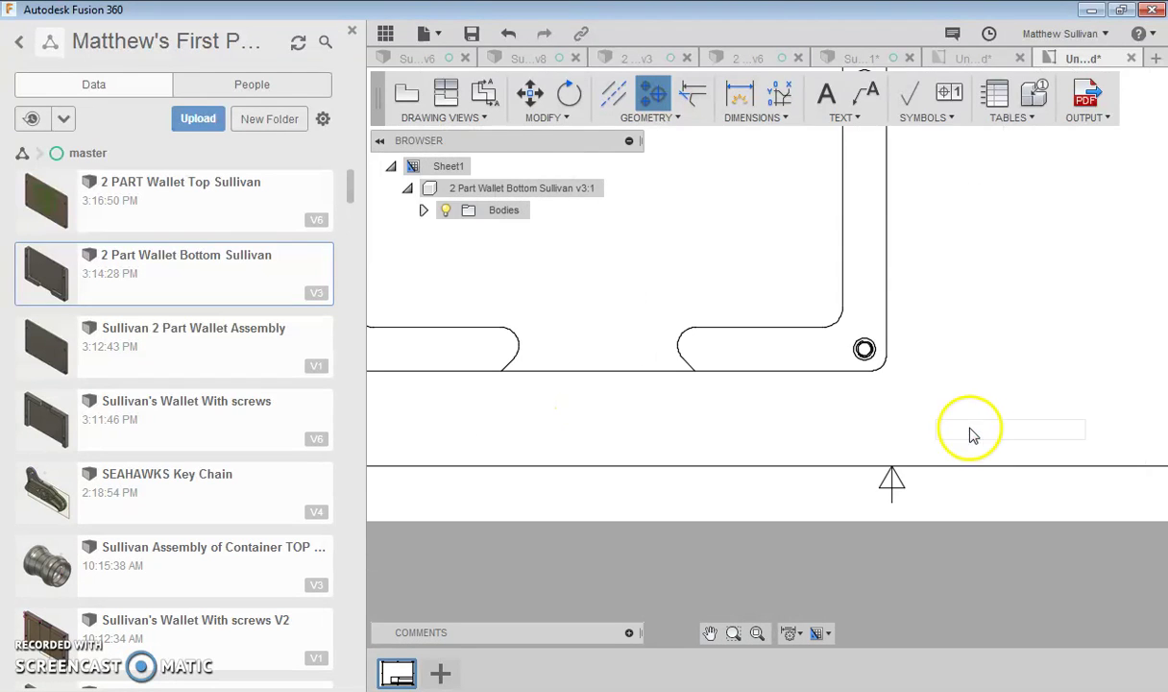
{"action": "scroll", "coordinate": [871, 360], "scroll_direction": "up", "scroll_amount": 3}
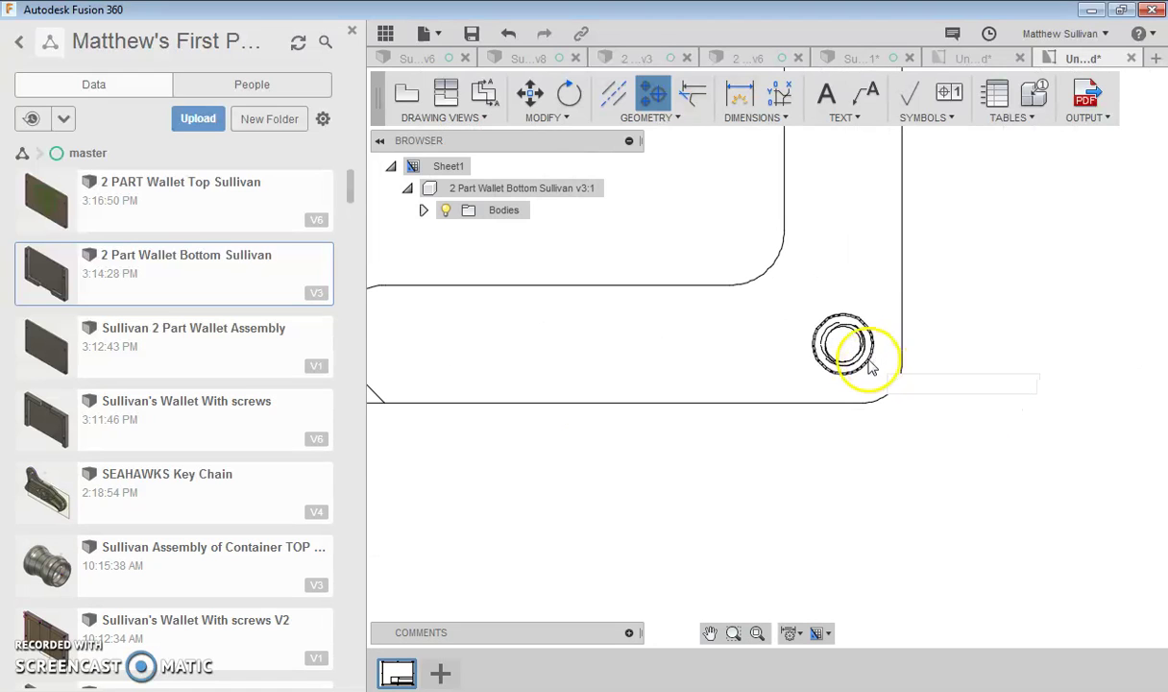
{"action": "scroll", "coordinate": [871, 360], "scroll_direction": "down", "scroll_amount": 3}
{"action": "scroll", "coordinate": [906, 382], "scroll_direction": "up", "scroll_amount": 4}
{"action": "scroll", "coordinate": [999, 374], "scroll_direction": "down", "scroll_amount": 4}
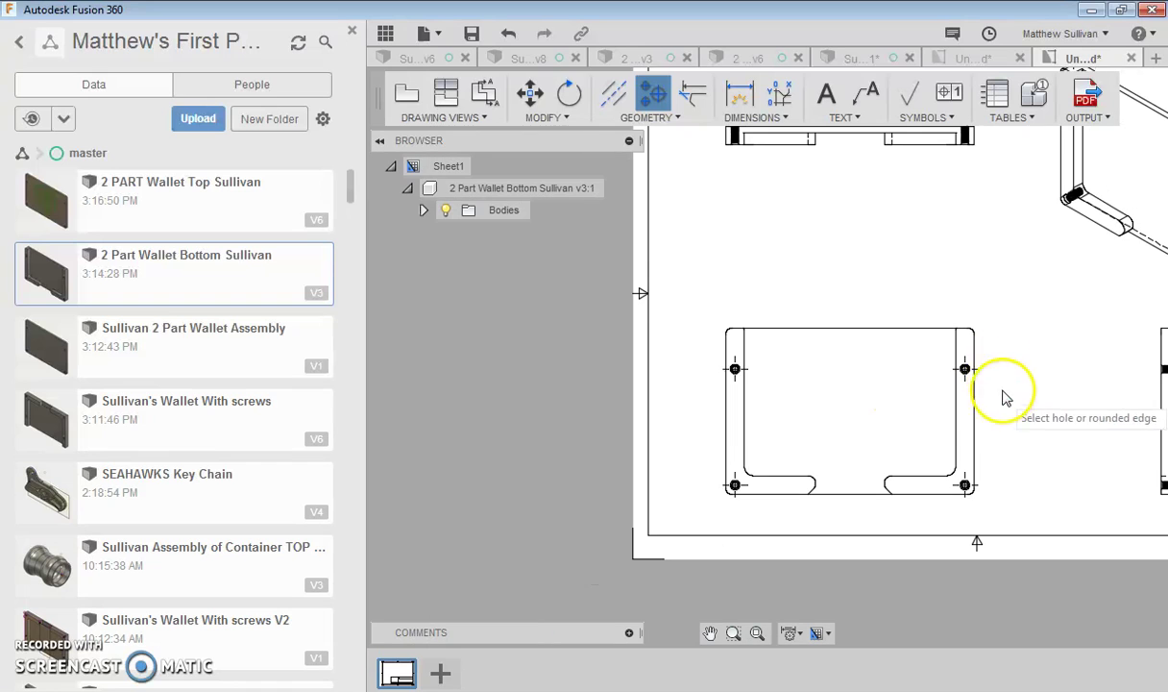
Add a linear dimension for the front view's overall width, placed above the view
{"action": "left_click", "coordinate": [757, 116]}
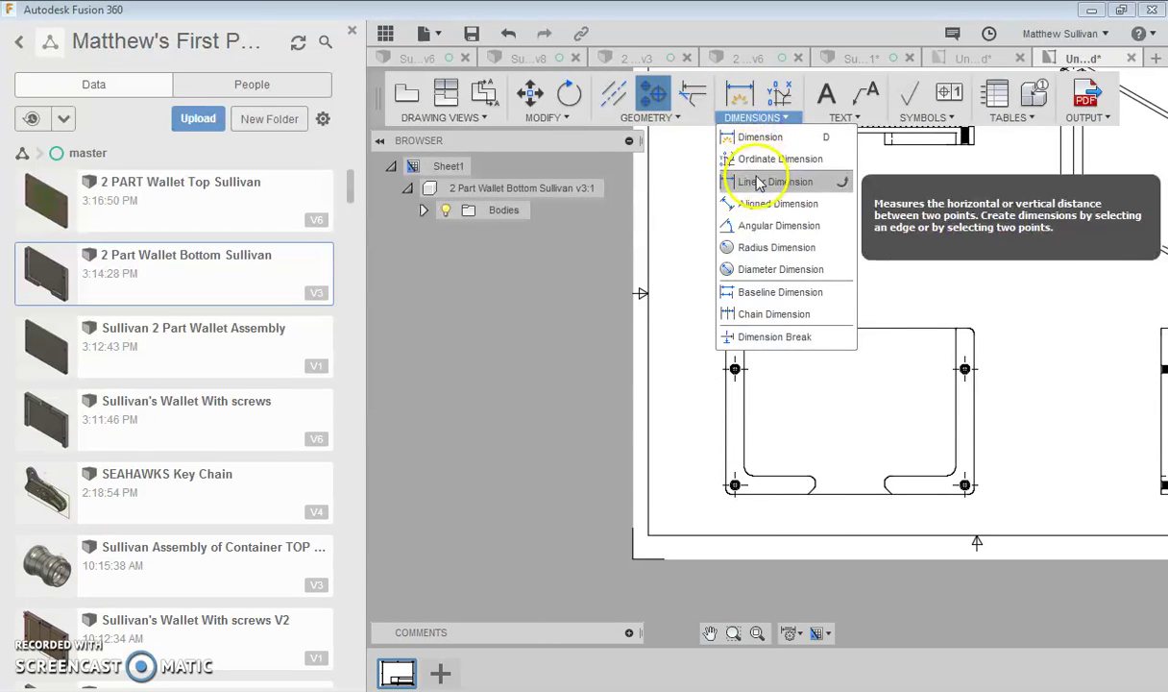
{"action": "left_click", "coordinate": [760, 182]}
{"action": "scroll", "coordinate": [721, 374], "scroll_direction": "up", "scroll_amount": 5}
{"action": "left_click", "coordinate": [727, 305]}
{"action": "scroll", "coordinate": [936, 313], "scroll_direction": "down", "scroll_amount": 4}
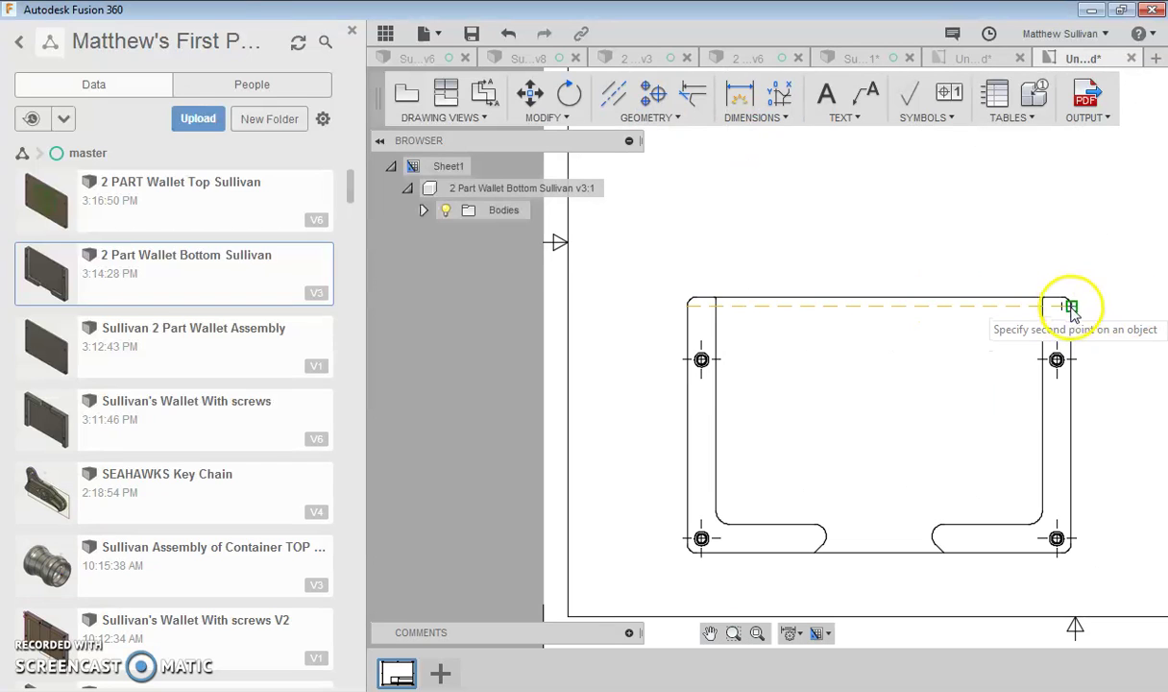
{"action": "left_click", "coordinate": [957, 203]}
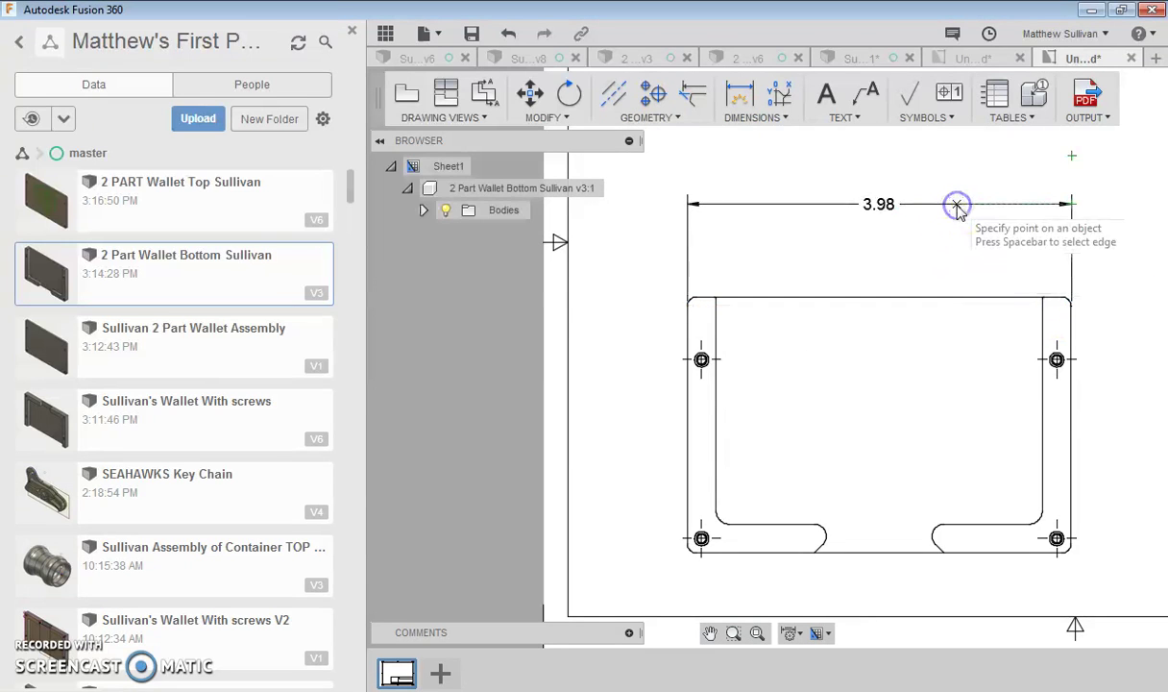
Try to dimension the front view's overall height beside its left edge
{"action": "left_click", "coordinate": [696, 299]}
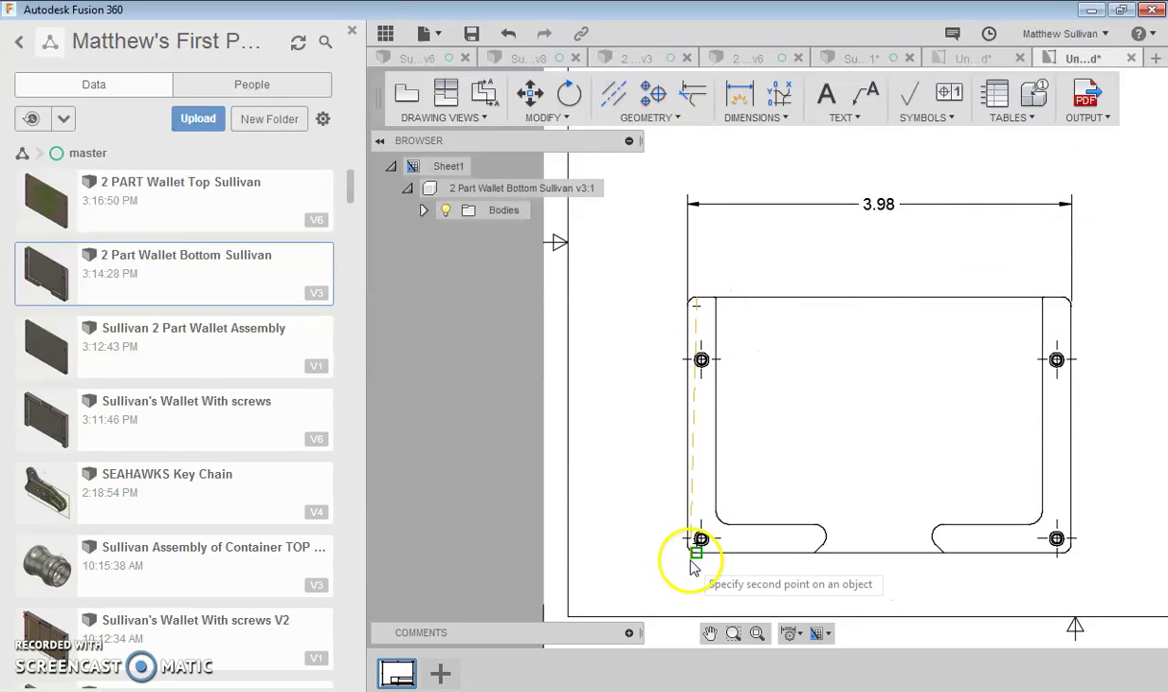
{"action": "left_click", "coordinate": [699, 555]}
{"action": "left_click", "coordinate": [634, 492]}
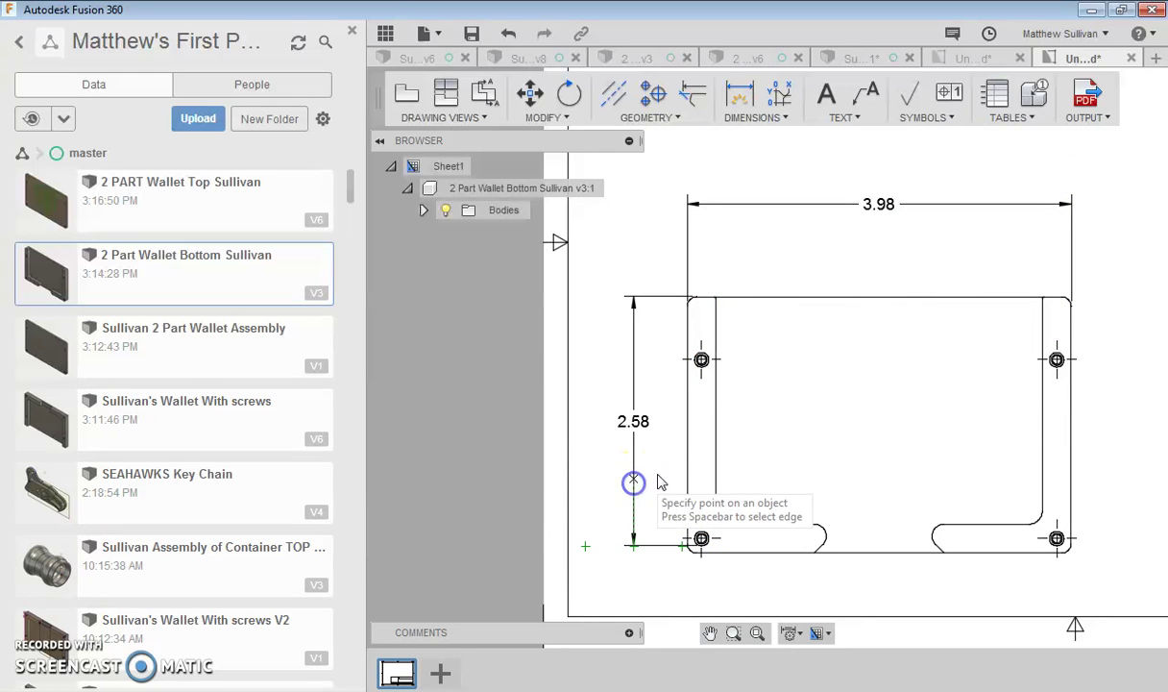
Dimension the vertical distance from the upper-left hole's center mark to the front view's bottom edge, outside the existing height dimension
{"action": "left_click", "coordinate": [683, 359]}
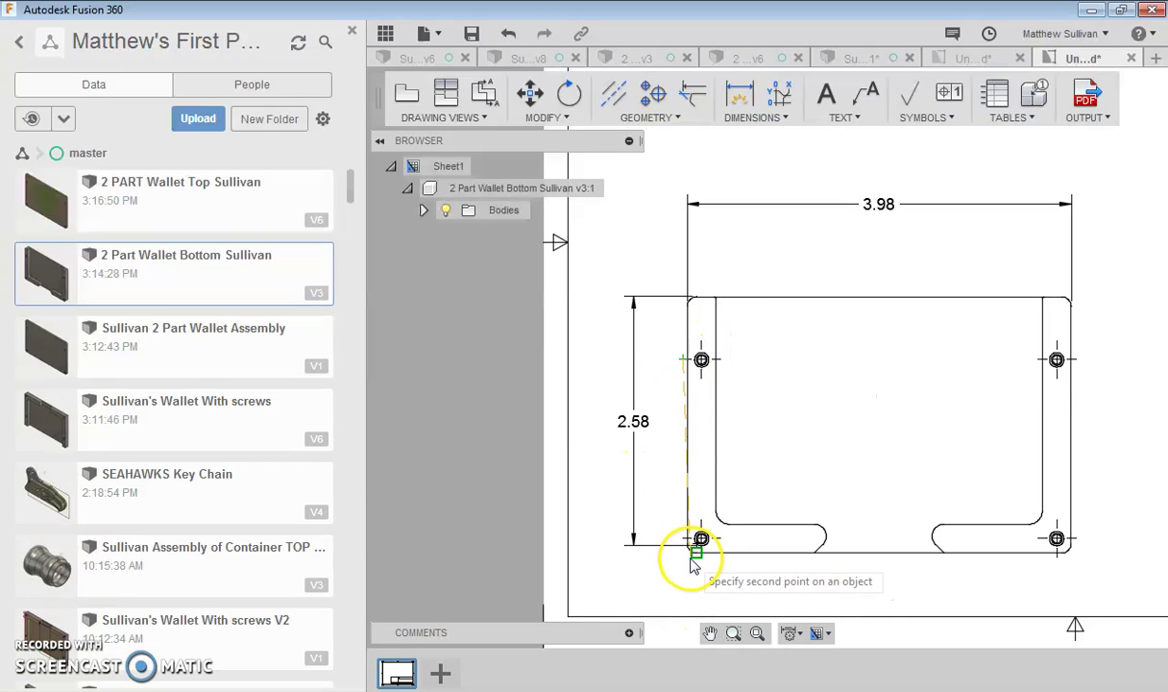
{"action": "scroll", "coordinate": [691, 555], "scroll_direction": "up", "scroll_amount": 4}
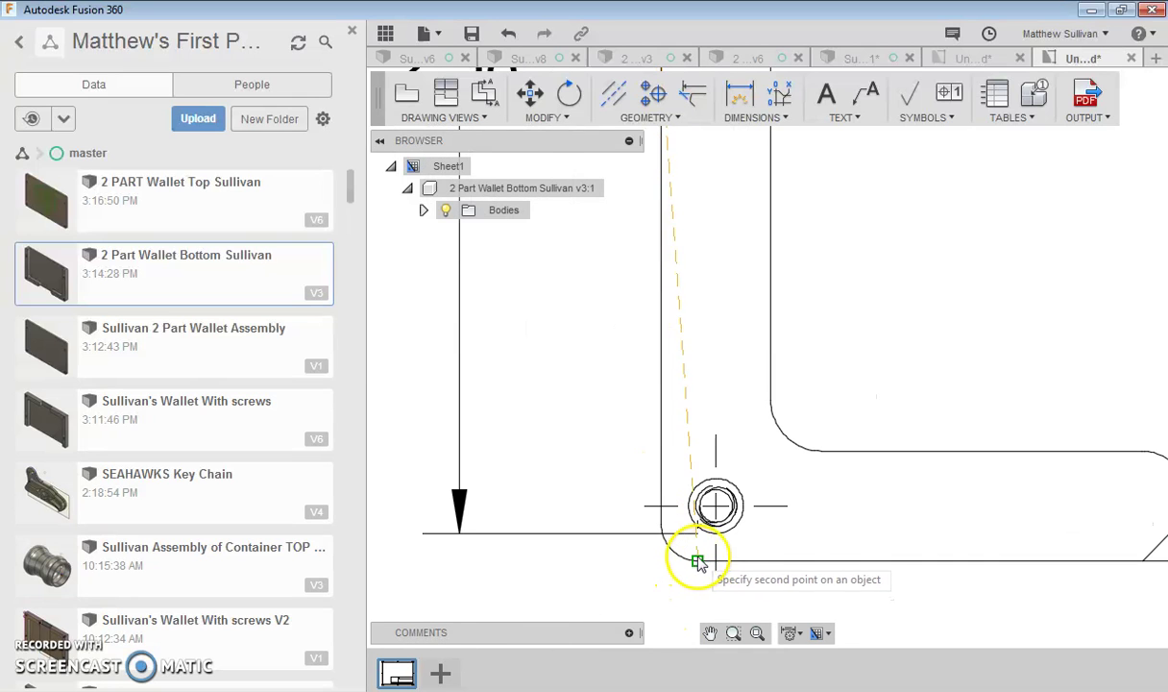
{"action": "left_click", "coordinate": [698, 562]}
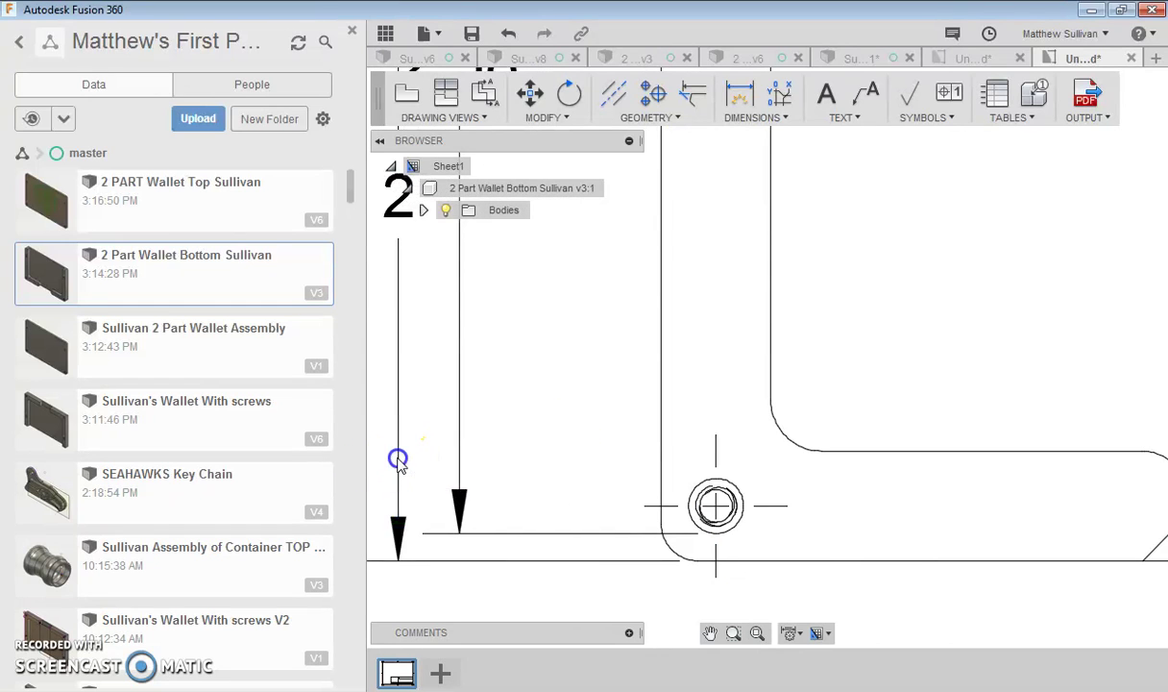
{"action": "left_click", "coordinate": [397, 459]}
Delete the 2.58 height dimension and dimension the overall height from the bottom edge to the top edge of the front view
{"action": "scroll", "coordinate": [557, 578], "scroll_direction": "down", "scroll_amount": 3}
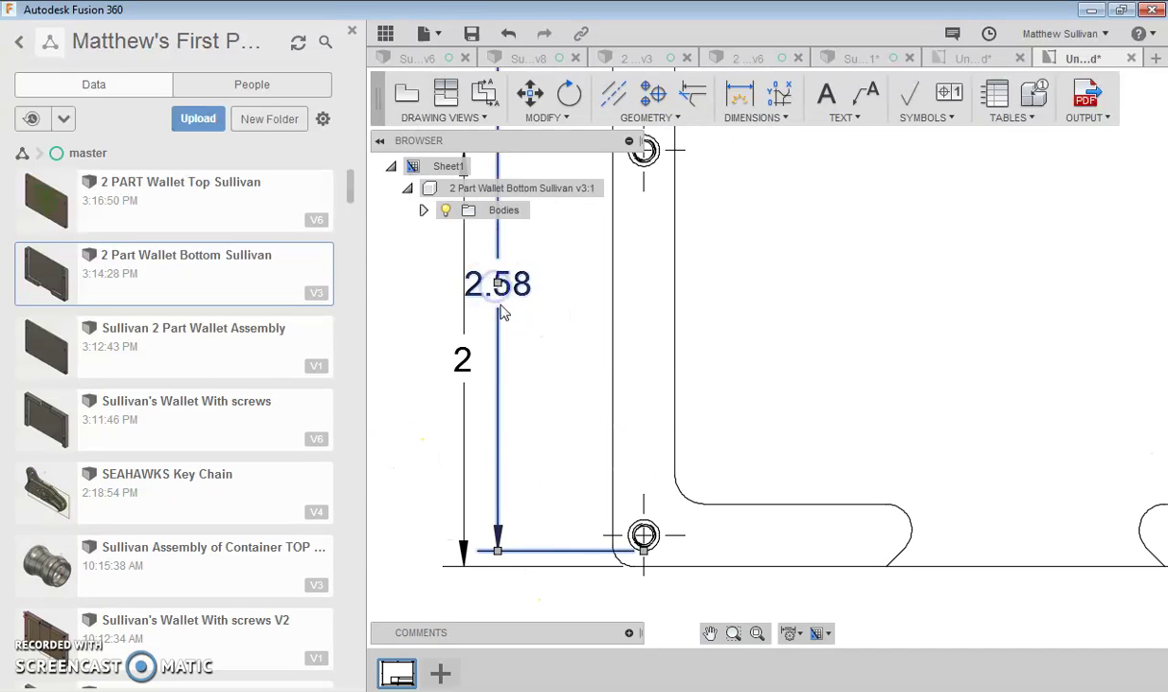
{"action": "key", "text": "Delete"}
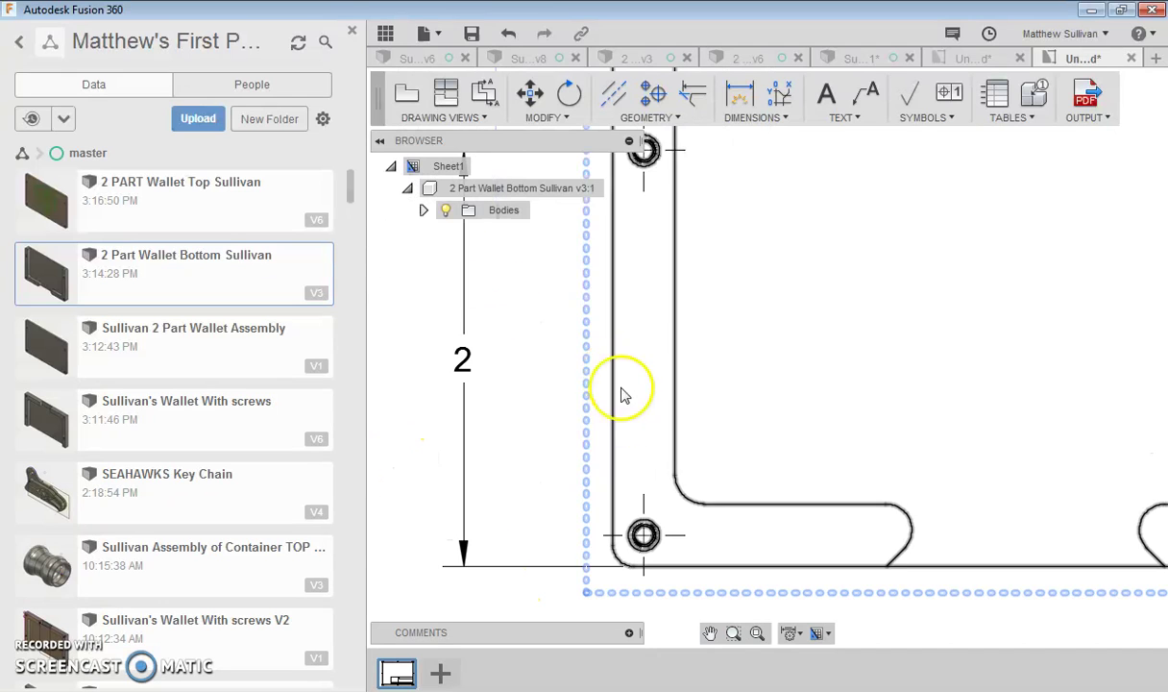
{"action": "left_click", "coordinate": [755, 117]}
{"action": "left_click", "coordinate": [757, 160]}
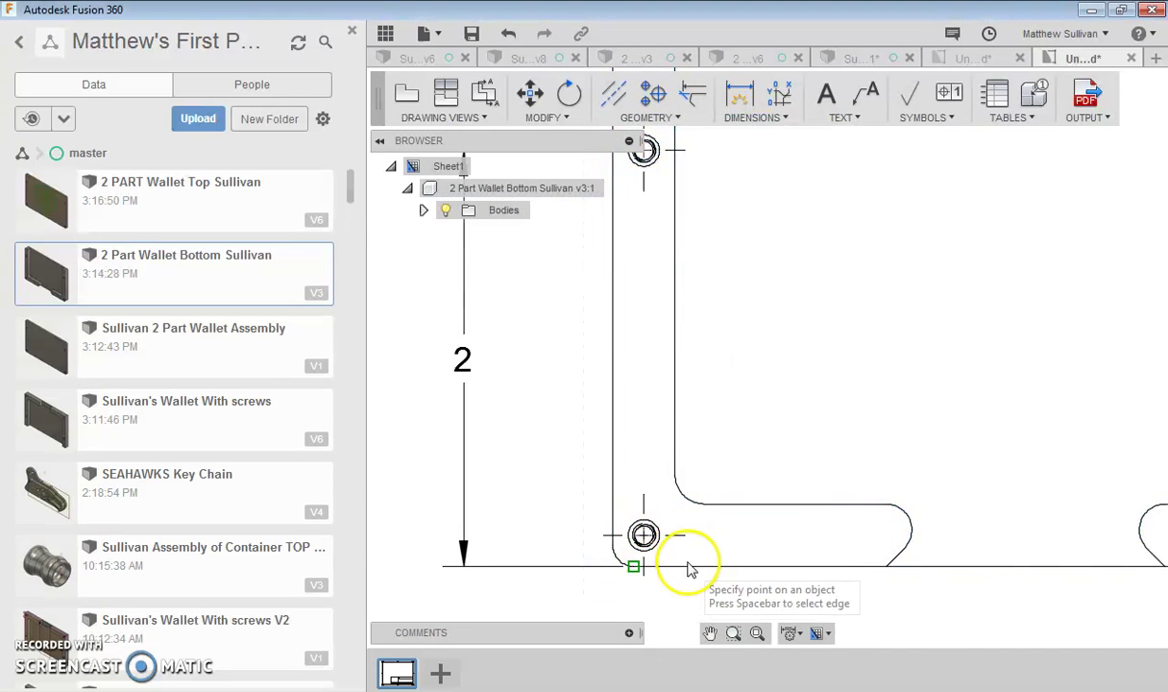
{"action": "left_click", "coordinate": [684, 567]}
{"action": "scroll", "coordinate": [678, 634], "scroll_direction": "down", "scroll_amount": 3}
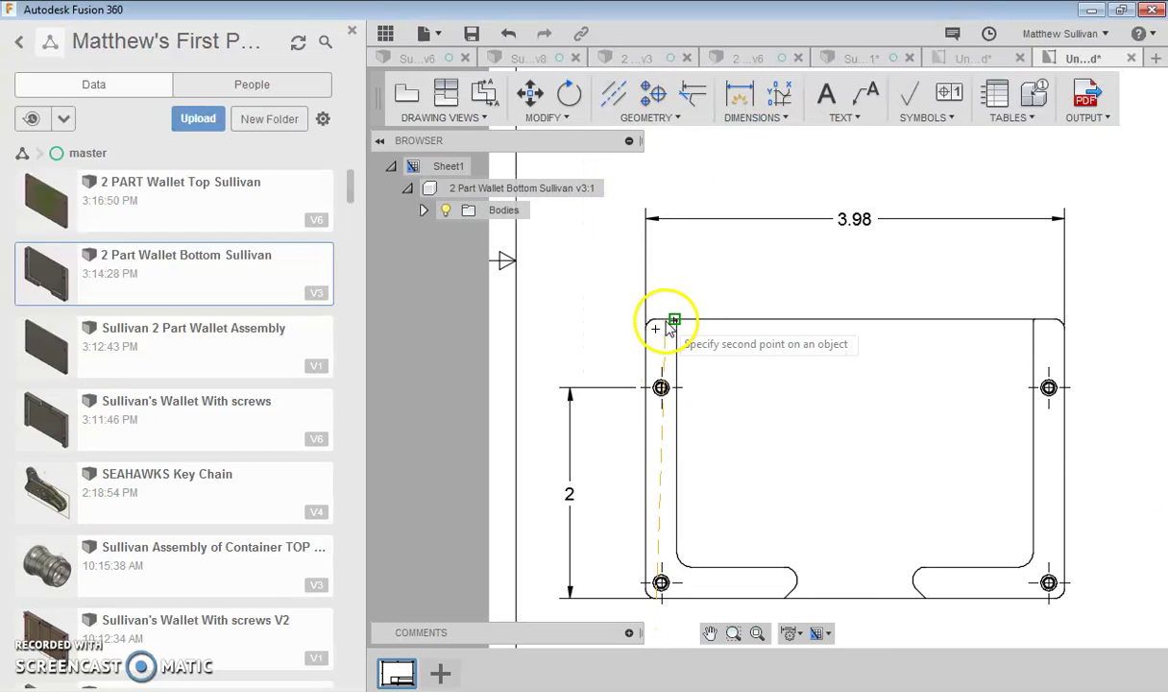
{"action": "left_click", "coordinate": [536, 320]}
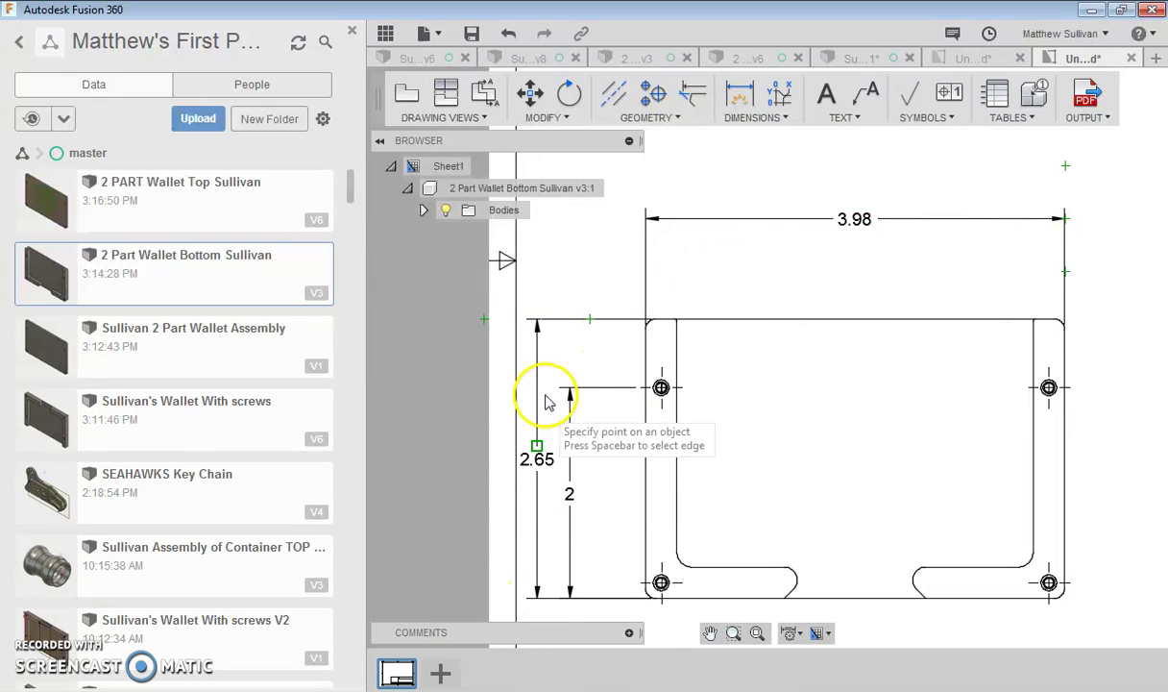
Dimension the top view's overall thickness and the depth of the recess between its two lower lips
{"action": "scroll", "coordinate": [813, 443], "scroll_direction": "down", "scroll_amount": 3}
{"action": "scroll", "coordinate": [930, 240], "scroll_direction": "up", "scroll_amount": 3}
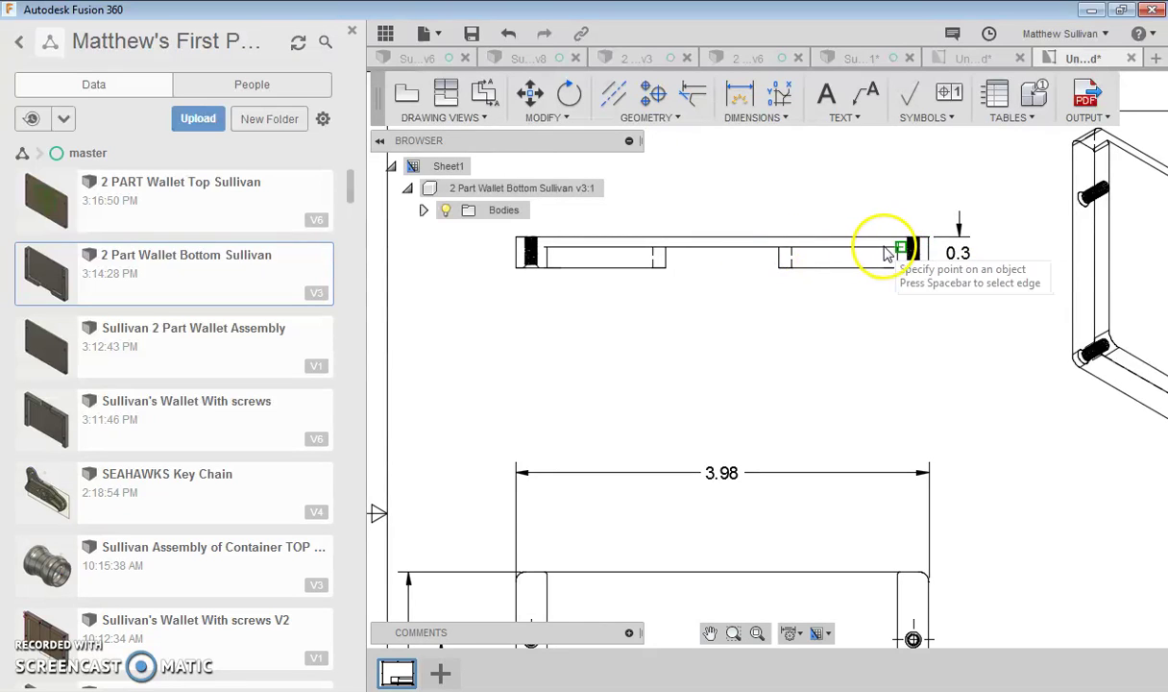
{"action": "left_click", "coordinate": [732, 278]}
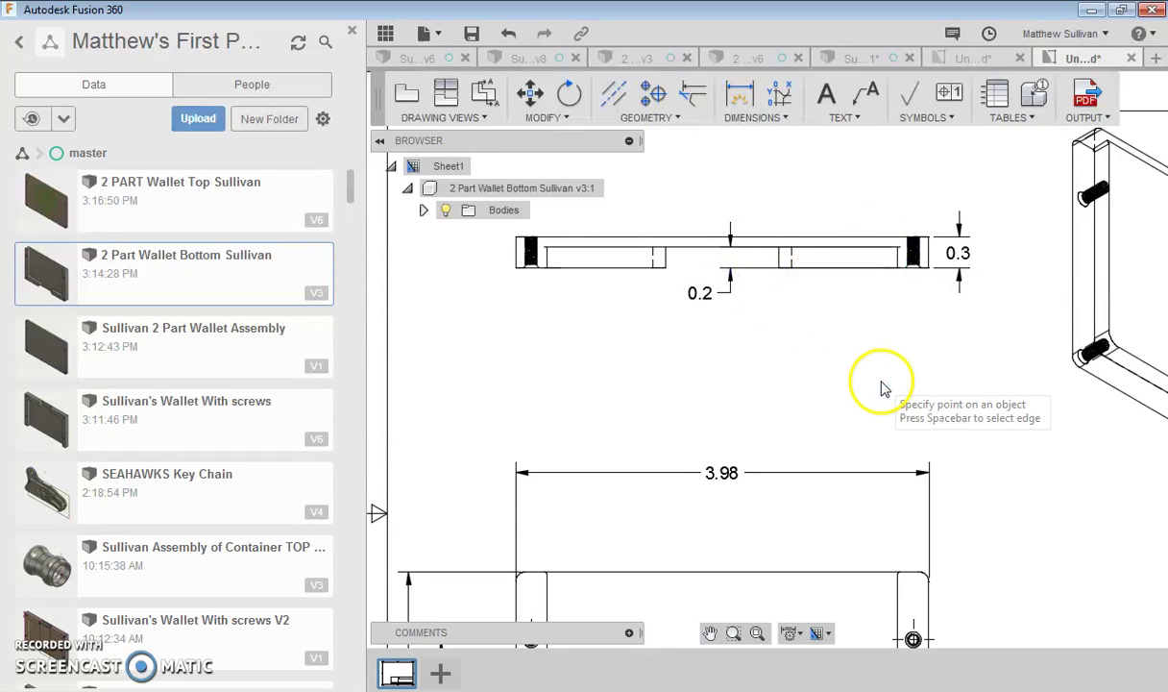
{"action": "left_click", "coordinate": [747, 116]}
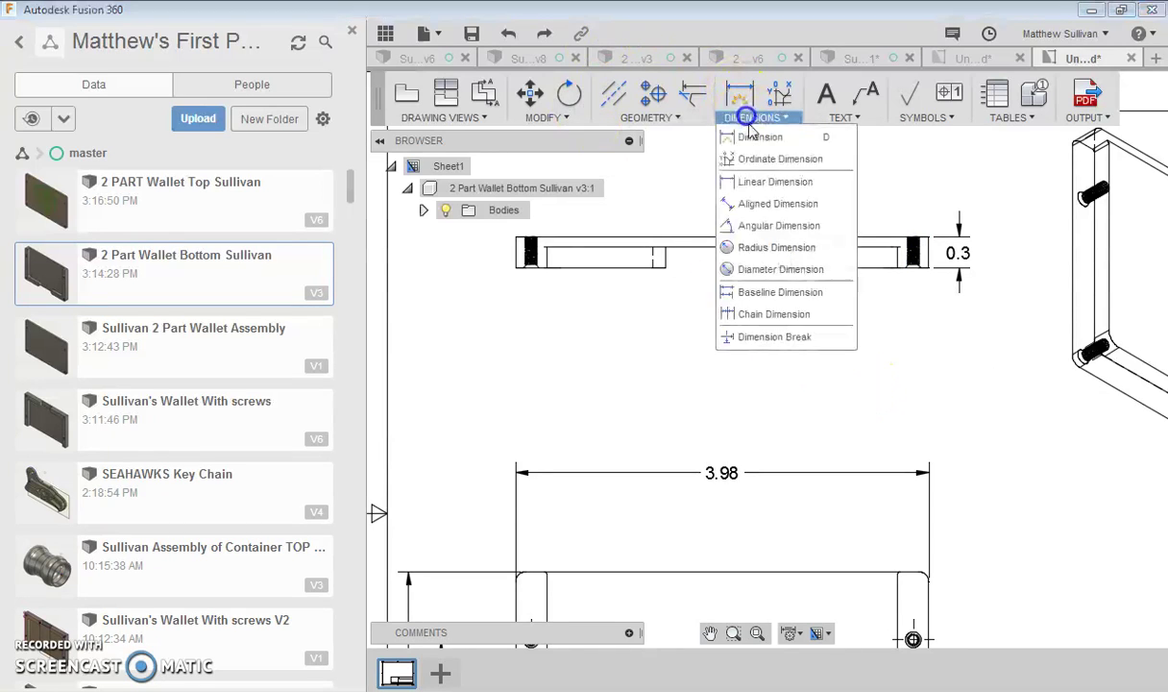
{"action": "left_click", "coordinate": [716, 183]}
{"action": "left_click", "coordinate": [781, 253]}
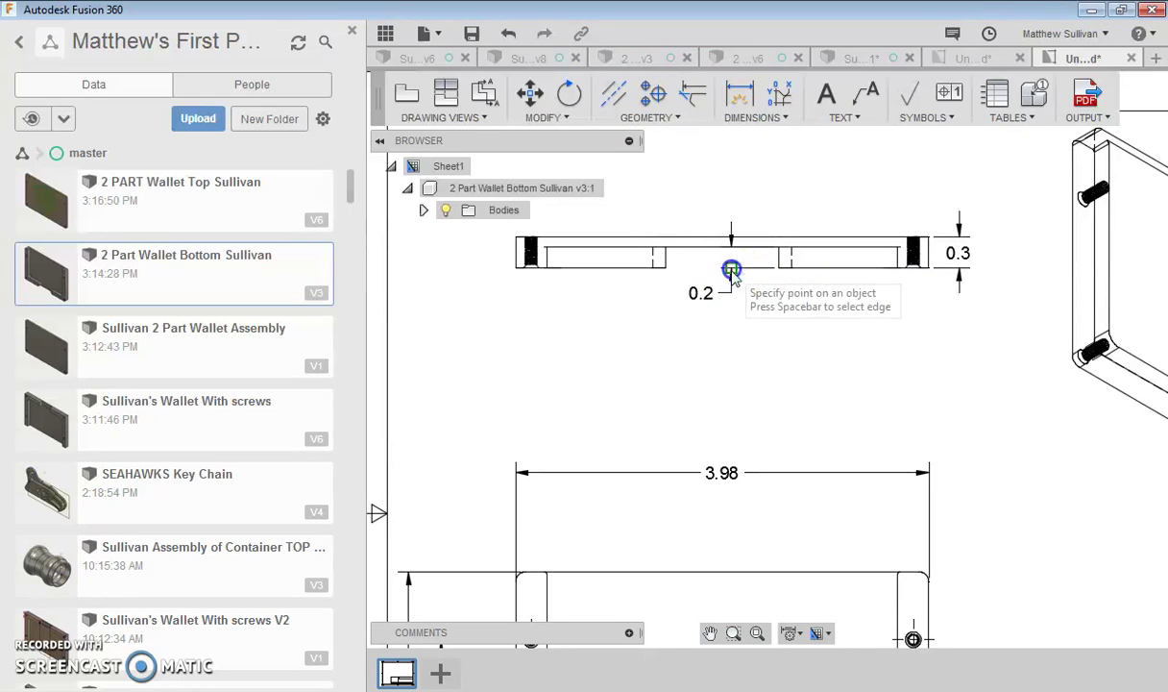
Examine the top and front views for sizes that still lack a dimension
{"action": "scroll", "coordinate": [768, 248], "scroll_direction": "up", "scroll_amount": 2}
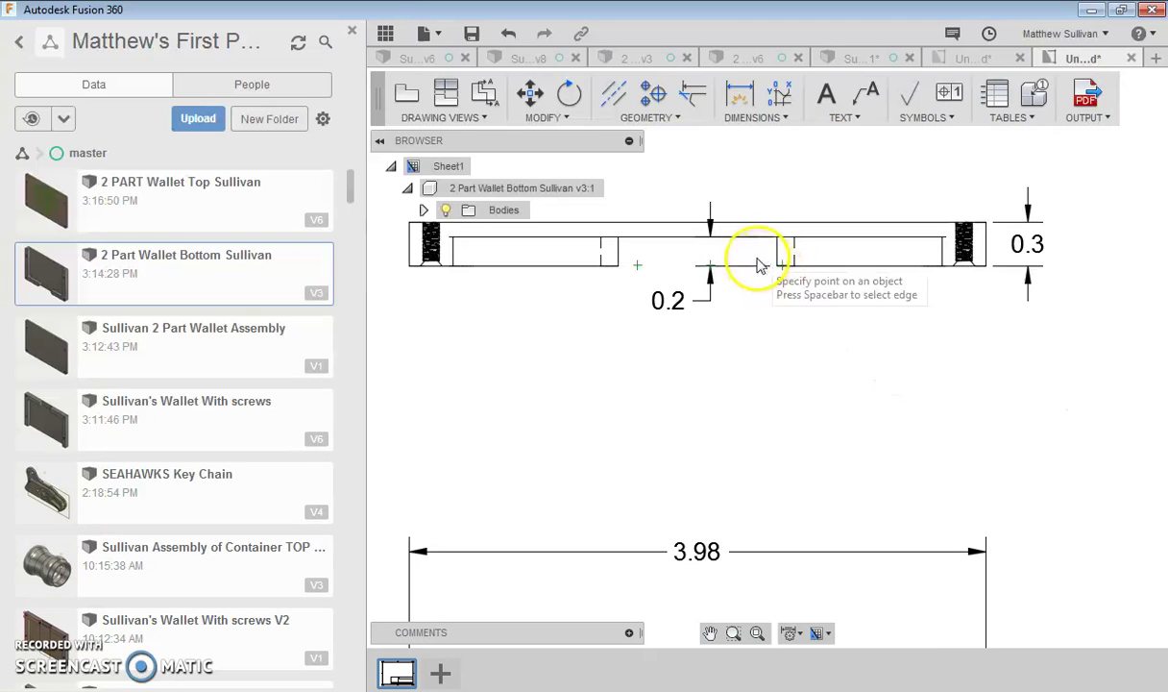
{"action": "scroll", "coordinate": [782, 261], "scroll_direction": "up", "scroll_amount": 2}
{"action": "scroll", "coordinate": [837, 391], "scroll_direction": "down", "scroll_amount": 3}
{"action": "scroll", "coordinate": [879, 313], "scroll_direction": "up", "scroll_amount": 1}
{"action": "scroll", "coordinate": [781, 391], "scroll_direction": "down", "scroll_amount": 1}
{"action": "scroll", "coordinate": [805, 562], "scroll_direction": "up", "scroll_amount": 2}
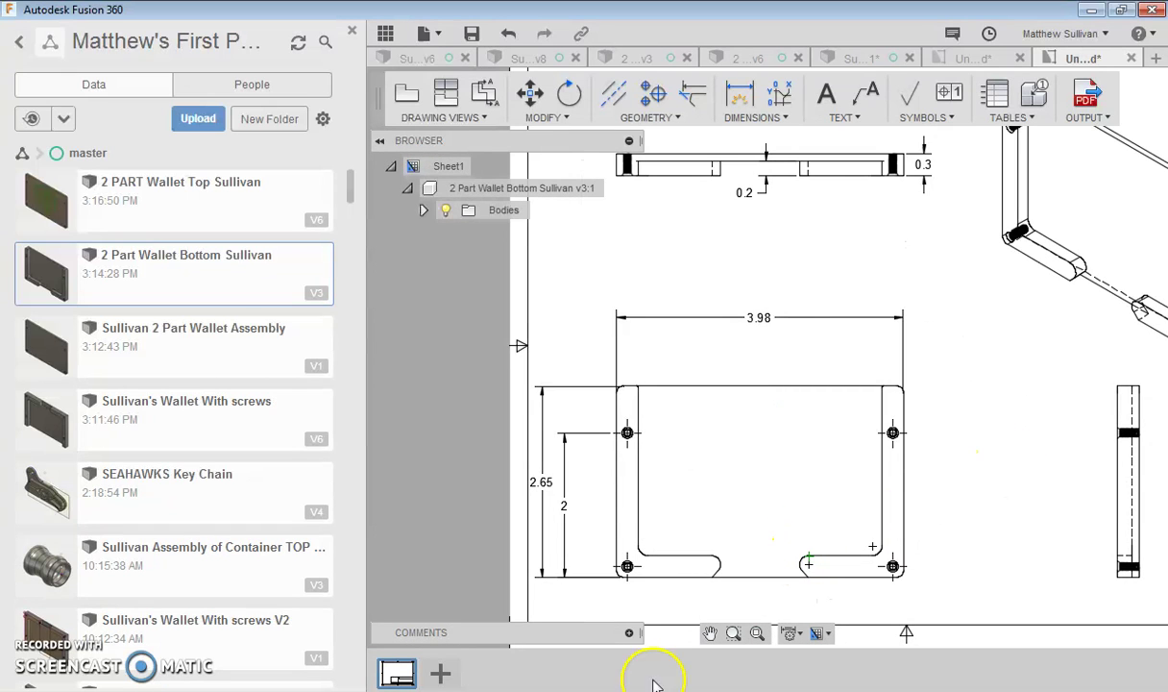
{"action": "scroll", "coordinate": [618, 561], "scroll_direction": "up", "scroll_amount": 1}
{"action": "scroll", "coordinate": [619, 579], "scroll_direction": "down", "scroll_amount": 2}
{"action": "scroll", "coordinate": [591, 409], "scroll_direction": "down", "scroll_amount": 2}
{"action": "scroll", "coordinate": [597, 463], "scroll_direction": "up", "scroll_amount": 3}
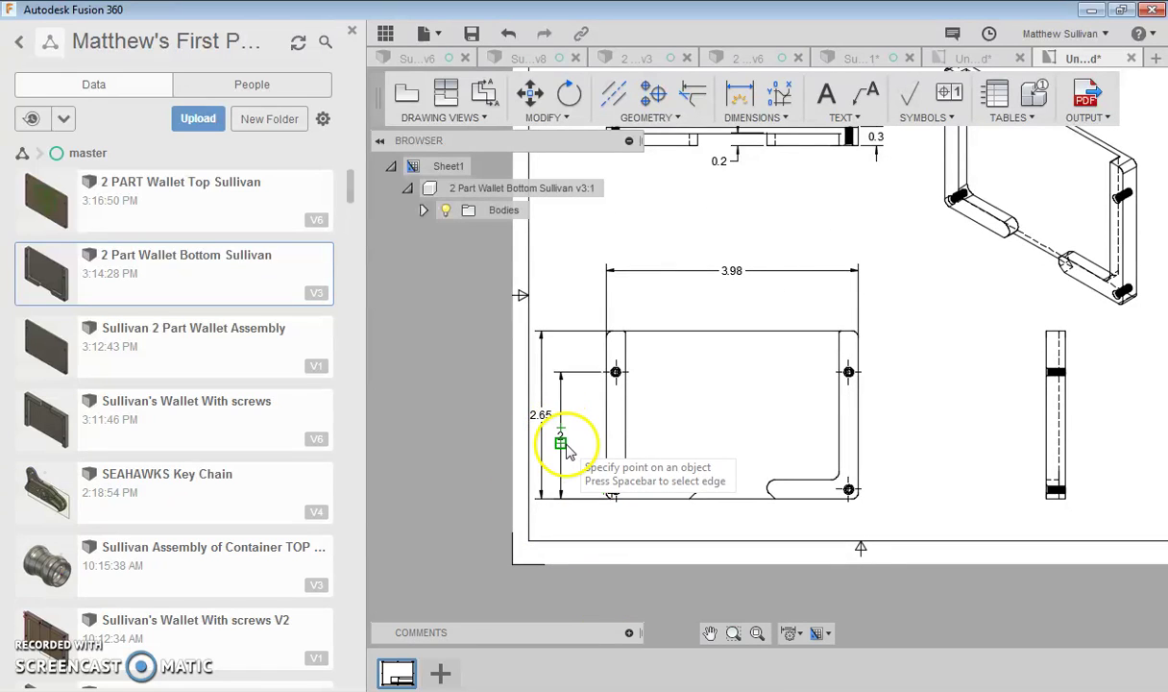
Add a linear dimension from the lower-left hole's center mark down to the front view's bottom edge
{"action": "scroll", "coordinate": [594, 485], "scroll_direction": "up", "scroll_amount": 4}
{"action": "left_click", "coordinate": [641, 546]}
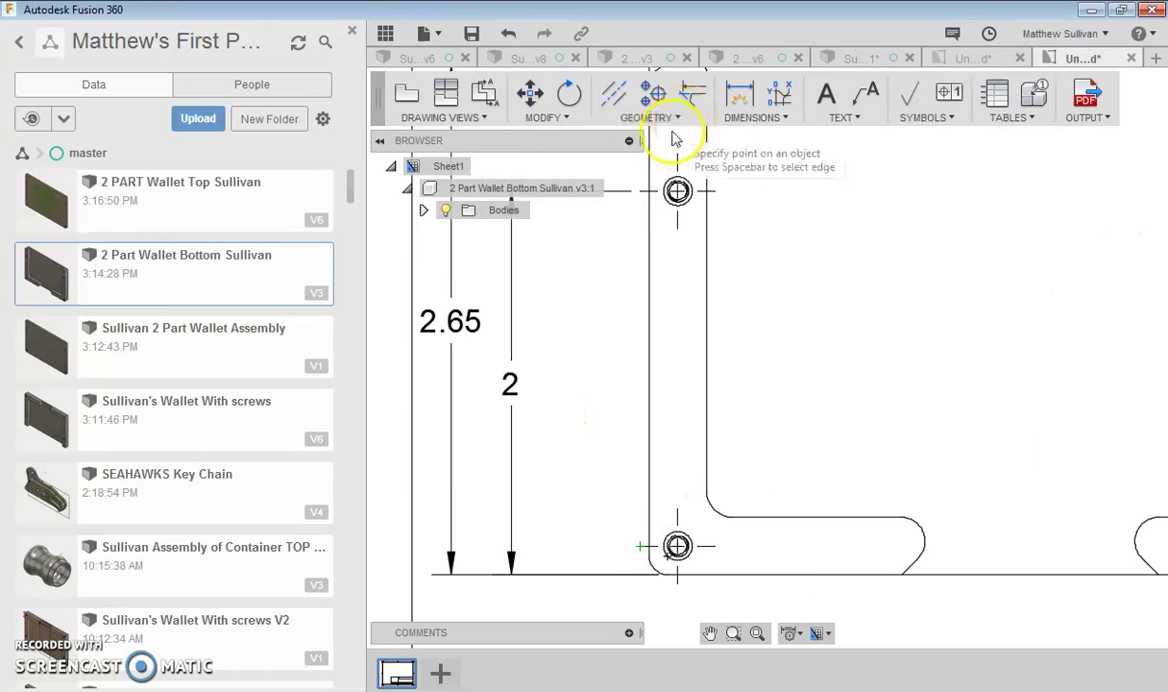
{"action": "left_click", "coordinate": [757, 117]}
{"action": "left_click", "coordinate": [764, 178]}
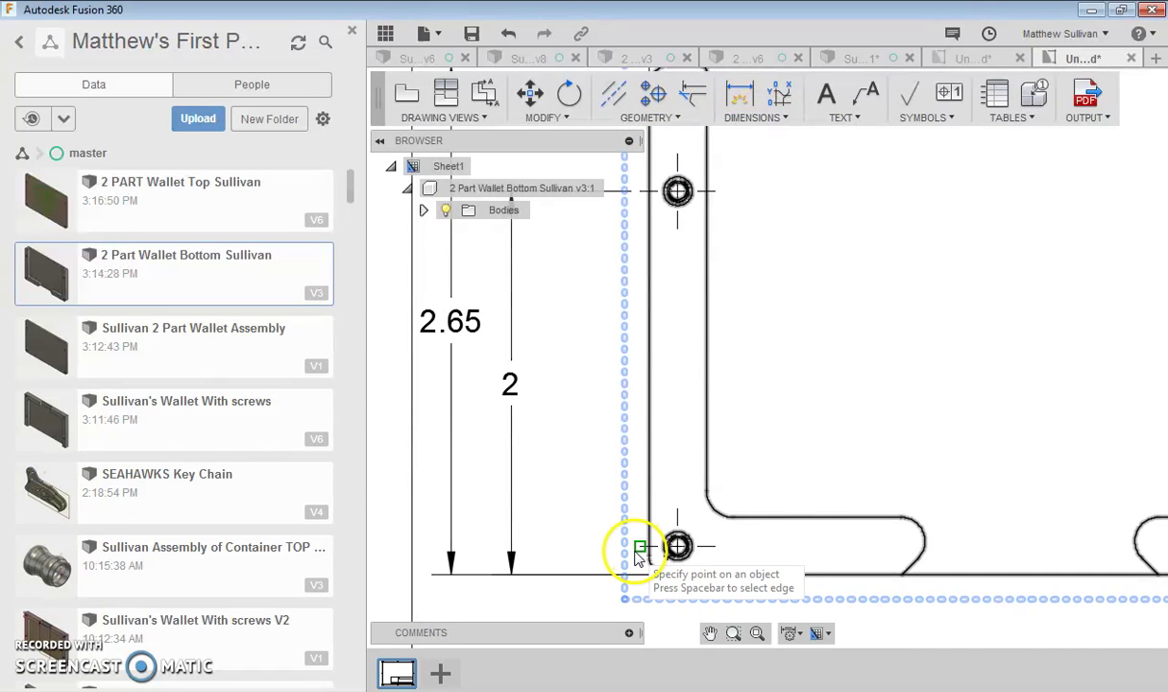
{"action": "left_click", "coordinate": [641, 545]}
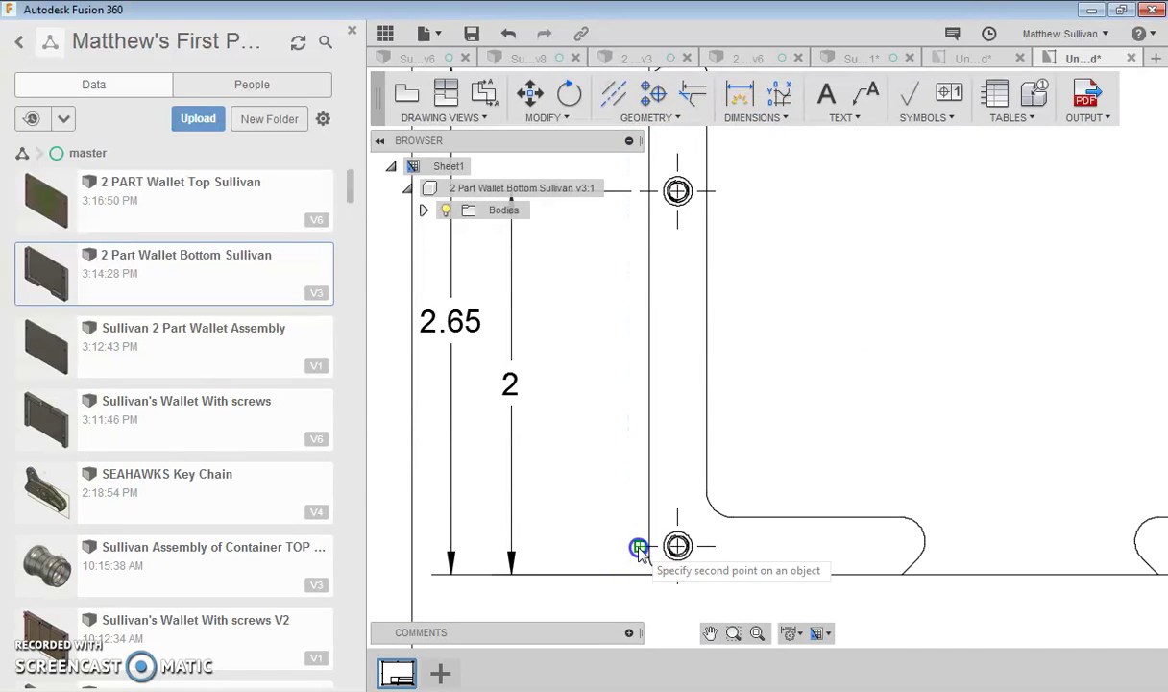
{"action": "left_click", "coordinate": [583, 548]}
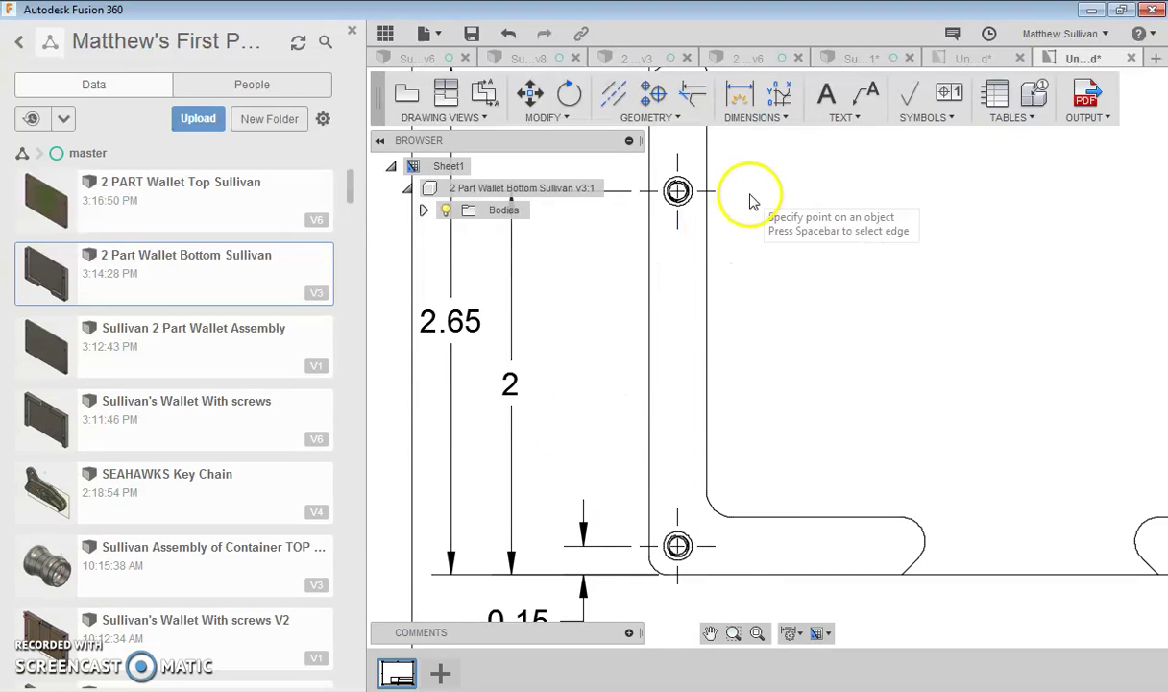
Add a linear dimension from the front view's left edge to the lower-left hole's center mark, placed below the view
{"action": "left_click", "coordinate": [757, 117]}
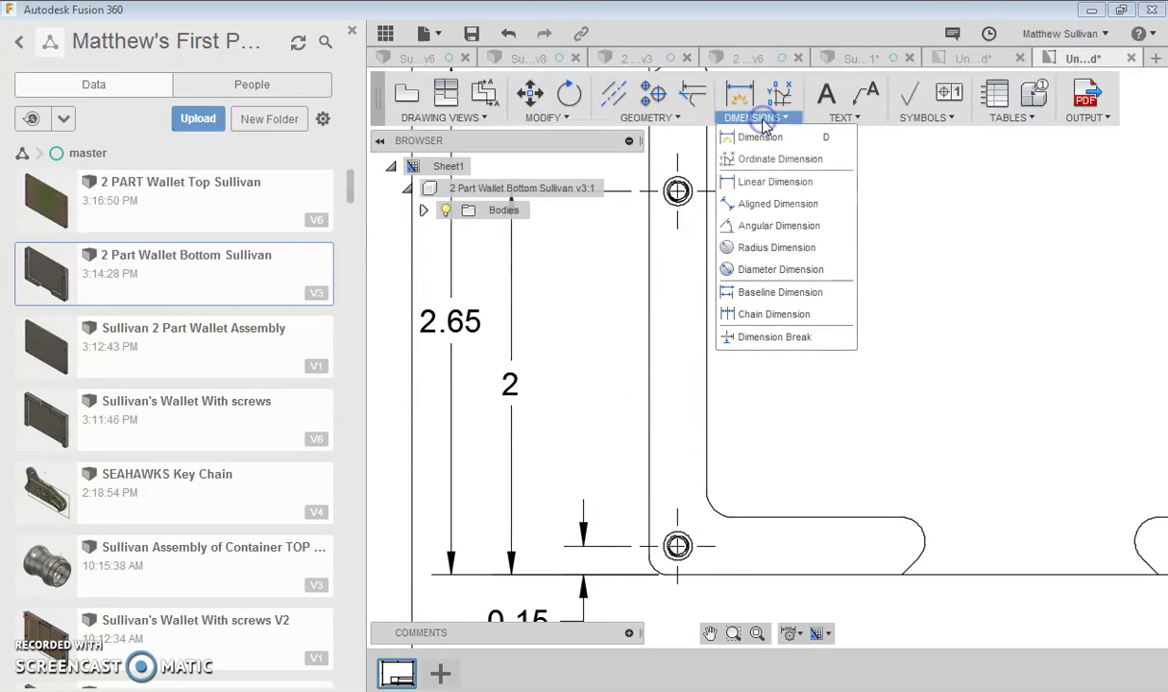
{"action": "left_click", "coordinate": [752, 204]}
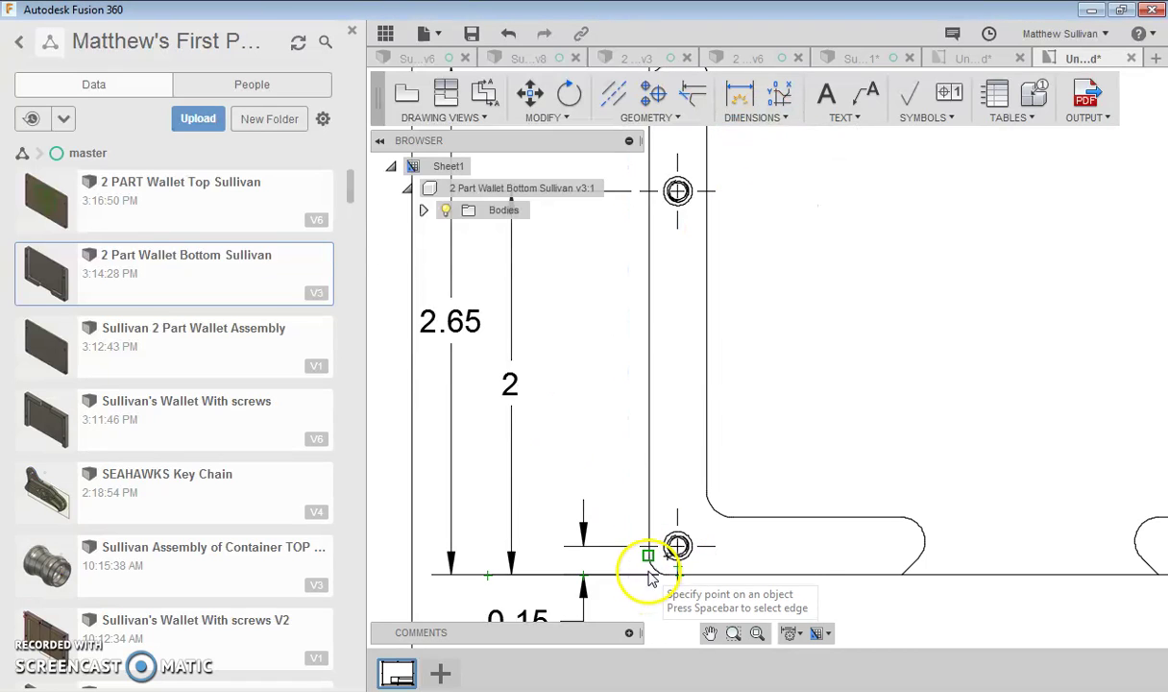
{"action": "left_click", "coordinate": [682, 576]}
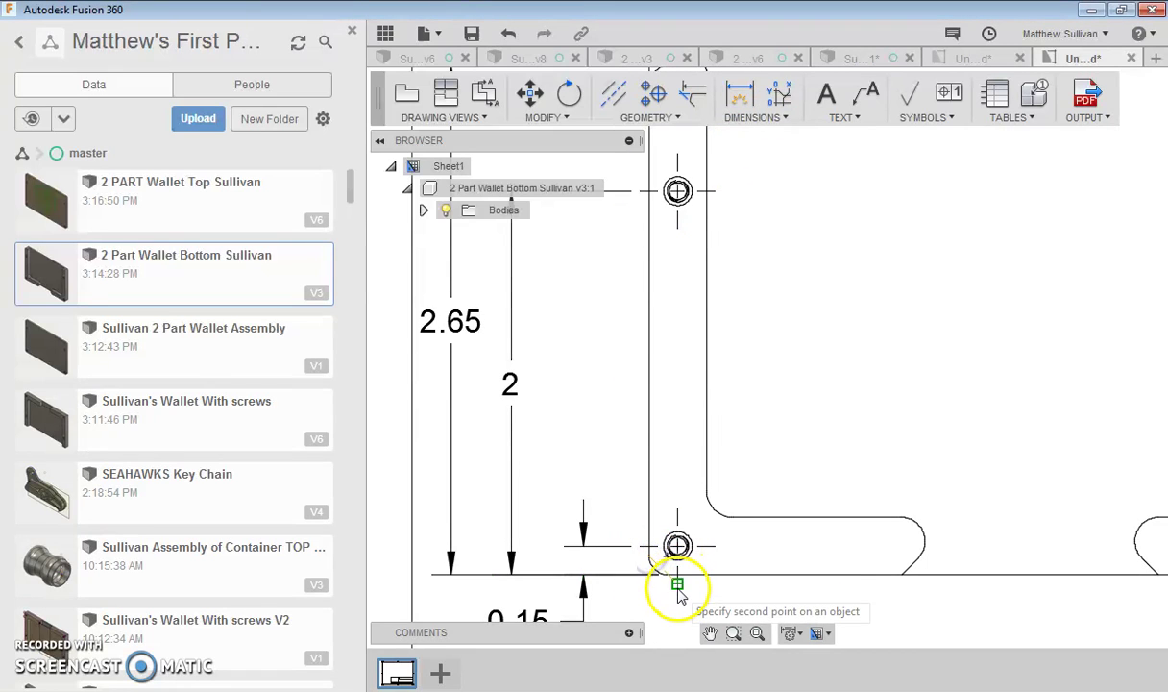
{"action": "left_click", "coordinate": [660, 630]}
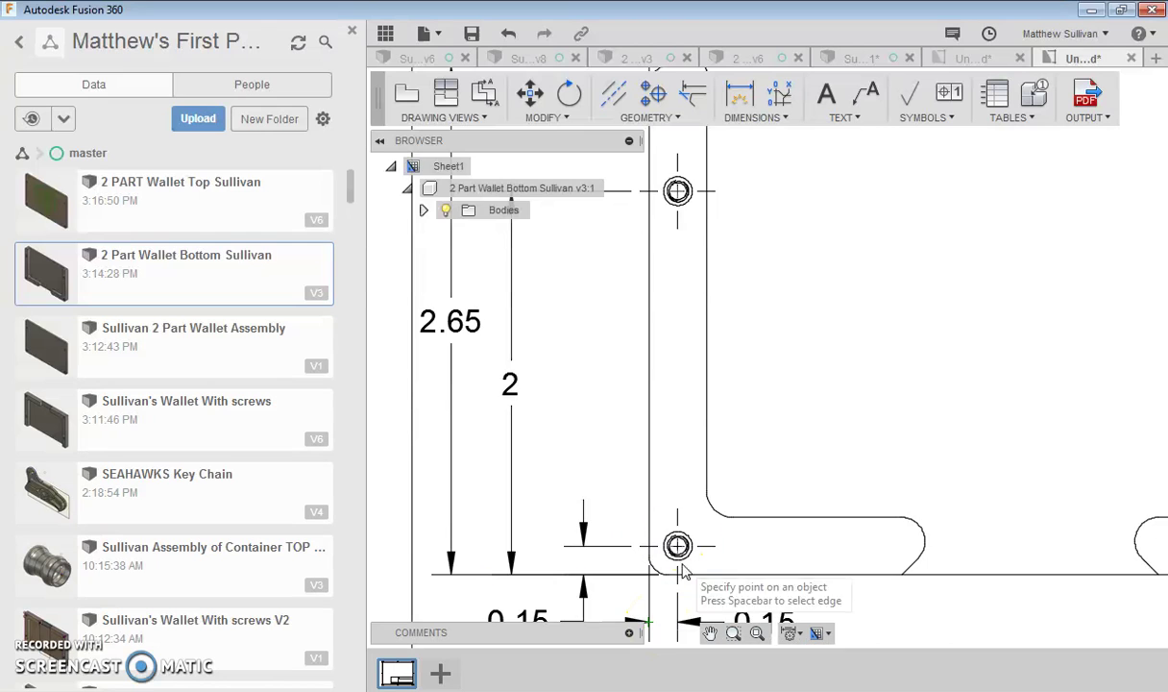
Add a linear dimension from the front view's left edge to the upper-left hole's center mark, placed above the view
{"action": "scroll", "coordinate": [671, 247], "scroll_direction": "down", "scroll_amount": 2}
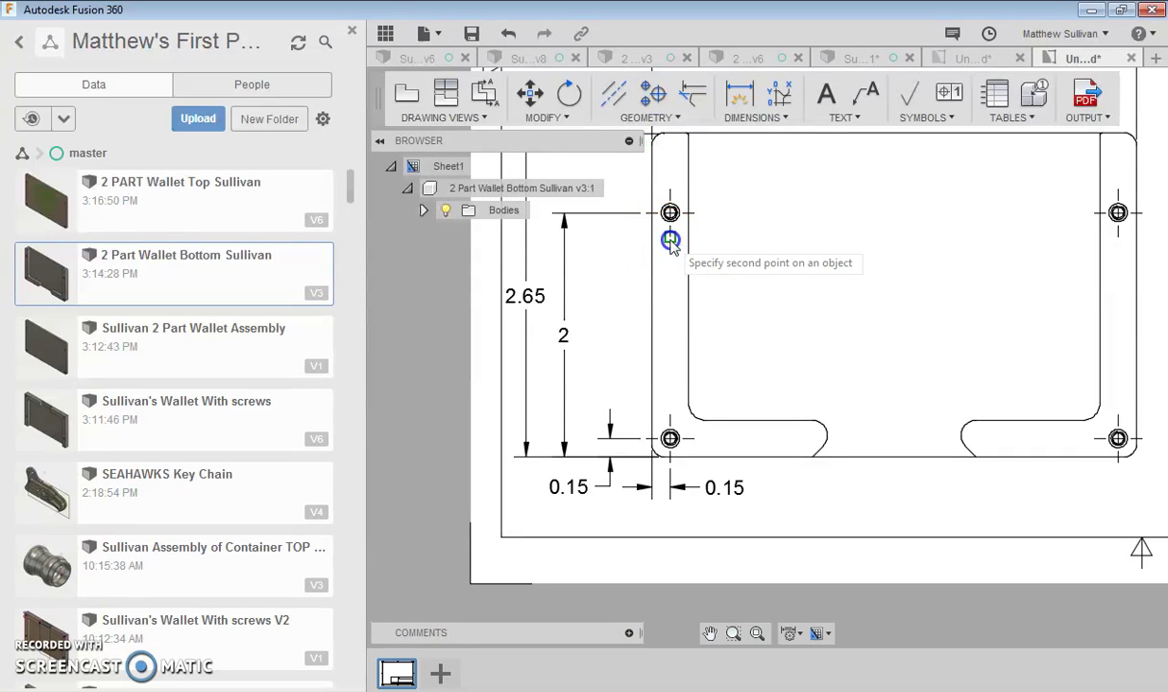
{"action": "scroll", "coordinate": [688, 219], "scroll_direction": "down", "scroll_amount": 2}
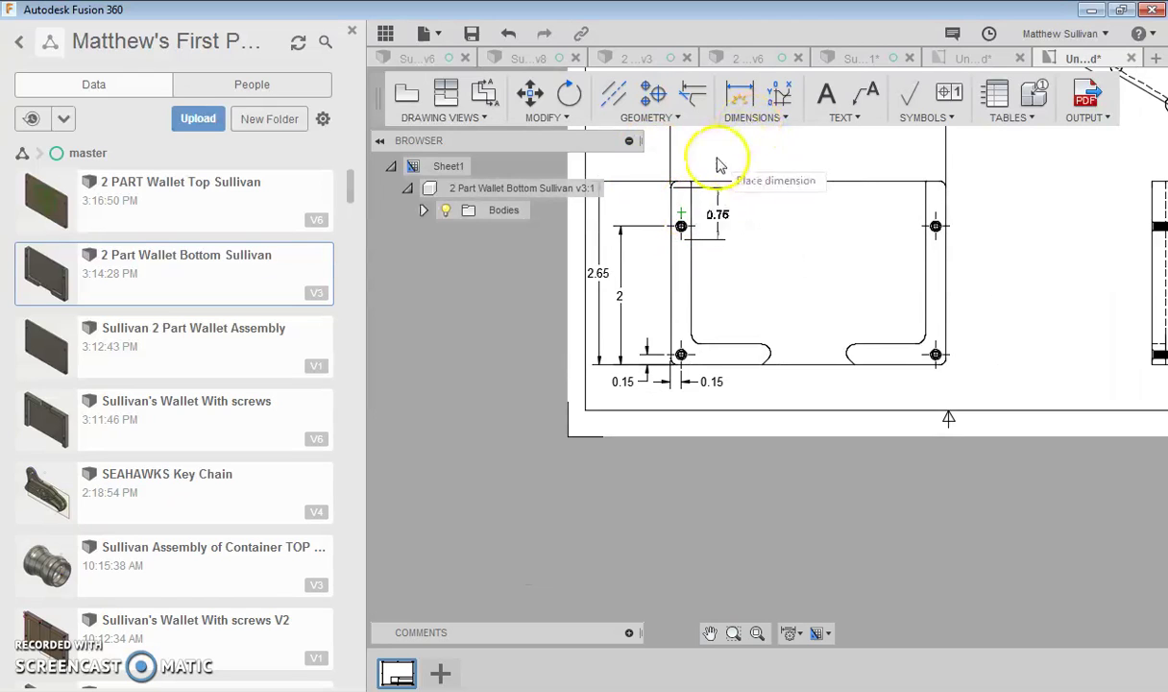
{"action": "left_click", "coordinate": [746, 116]}
{"action": "left_click", "coordinate": [750, 179]}
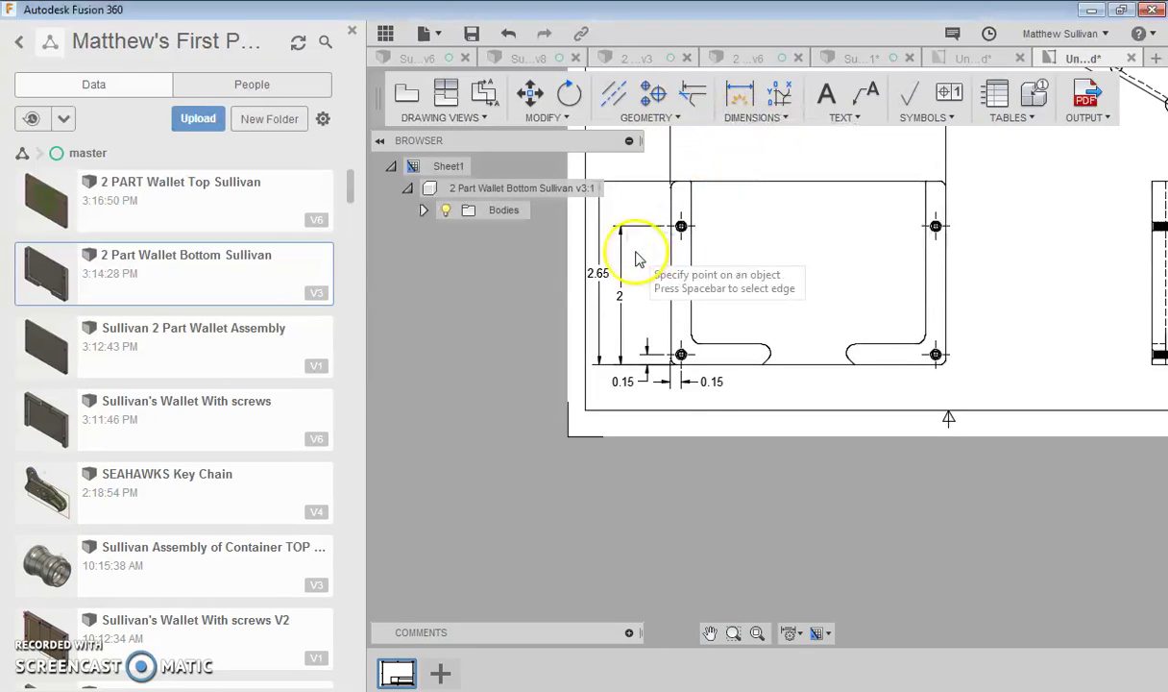
{"action": "scroll", "coordinate": [636, 258], "scroll_direction": "up", "scroll_amount": 2}
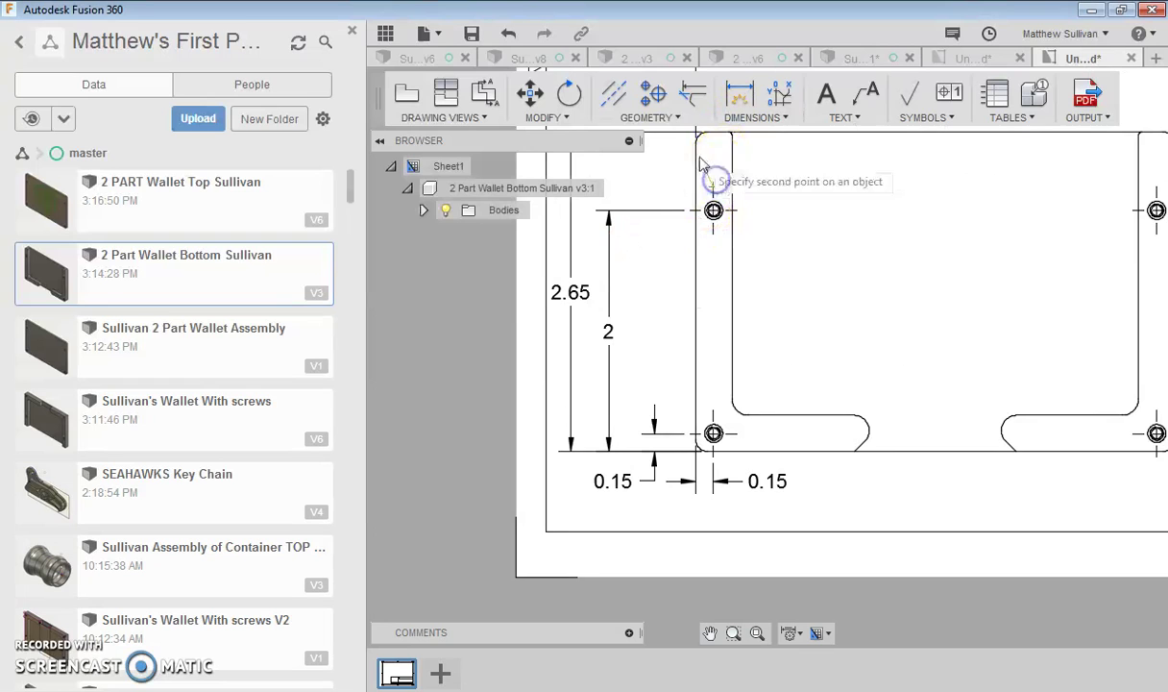
{"action": "scroll", "coordinate": [699, 146], "scroll_direction": "down", "scroll_amount": 3}
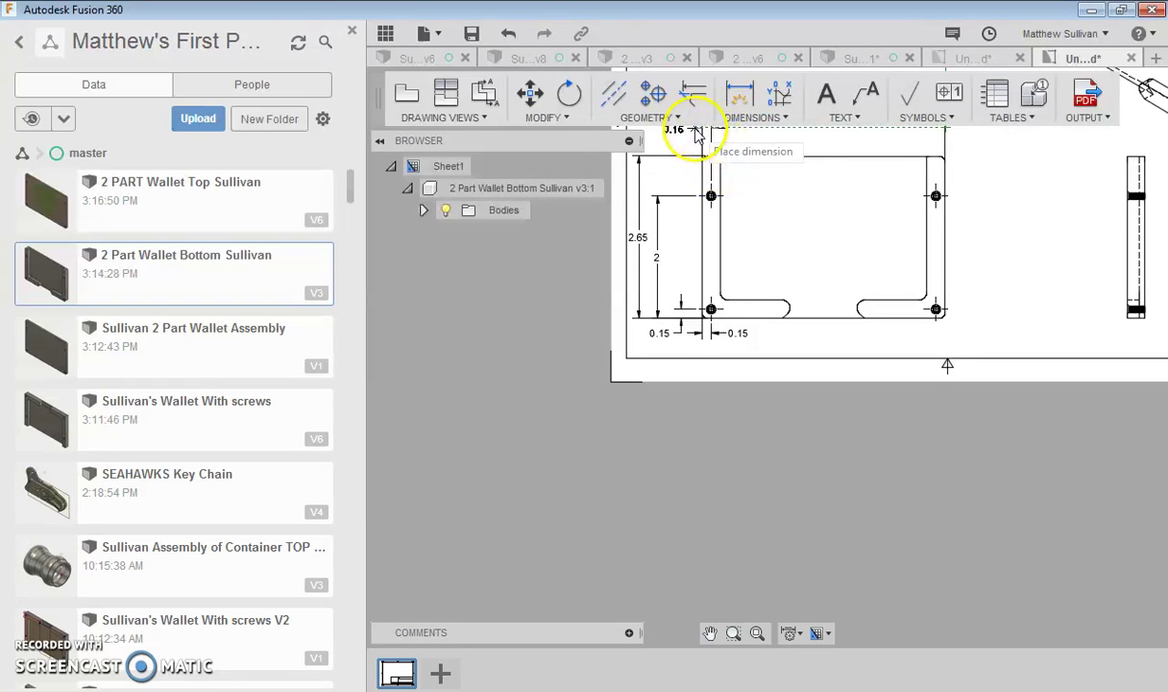
{"action": "scroll", "coordinate": [931, 242], "scroll_direction": "down", "scroll_amount": 2}
{"action": "scroll", "coordinate": [917, 175], "scroll_direction": "up", "scroll_amount": 3}
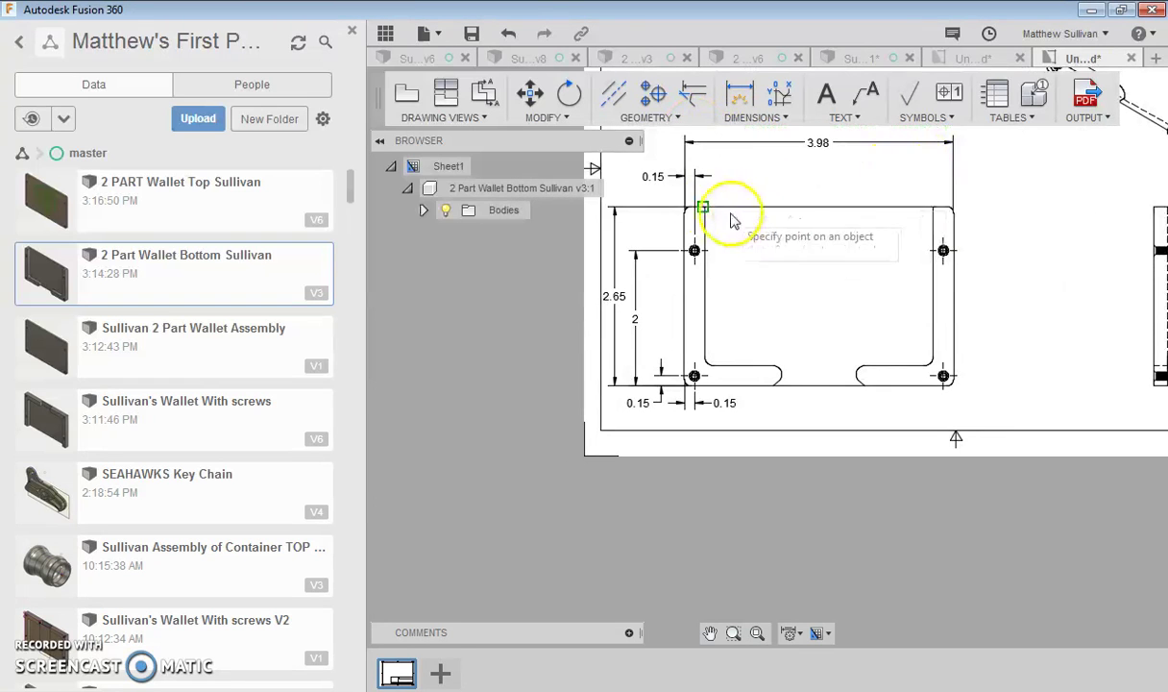
Add a linear dimension from the front view's left edge to the upper-right hole's center mark, placed above the view
{"action": "scroll", "coordinate": [691, 216], "scroll_direction": "up", "scroll_amount": 2}
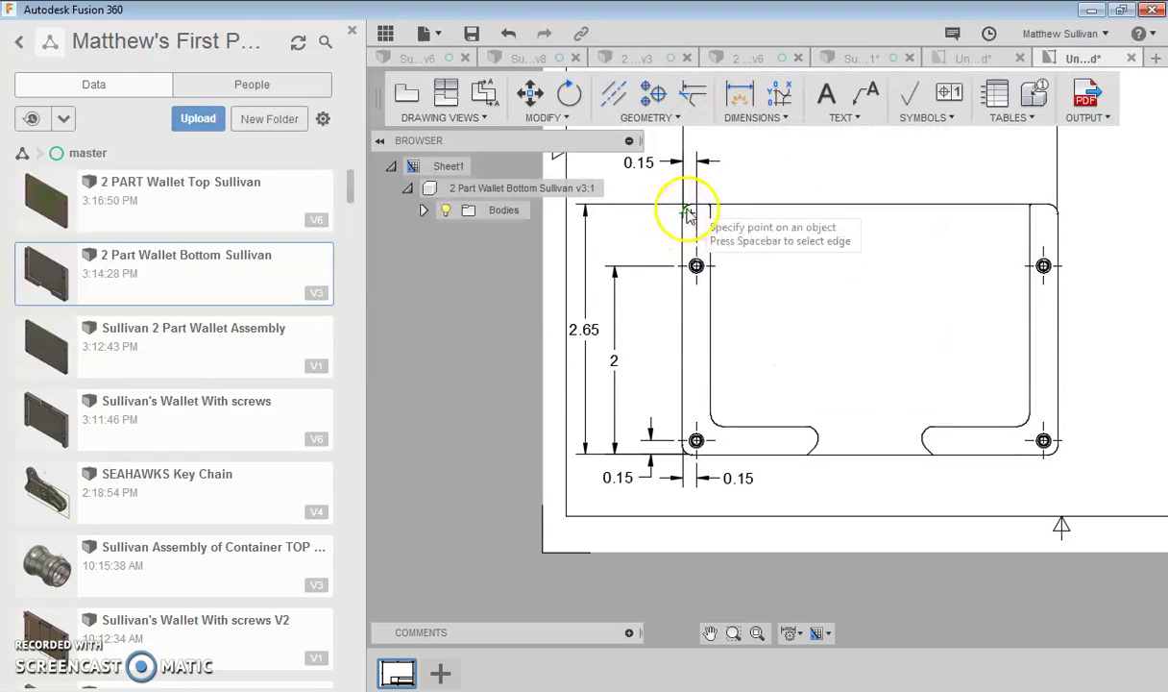
{"action": "left_click", "coordinate": [754, 118]}
{"action": "left_click", "coordinate": [759, 158]}
{"action": "left_click", "coordinate": [687, 211]}
{"action": "left_click", "coordinate": [1004, 142]}
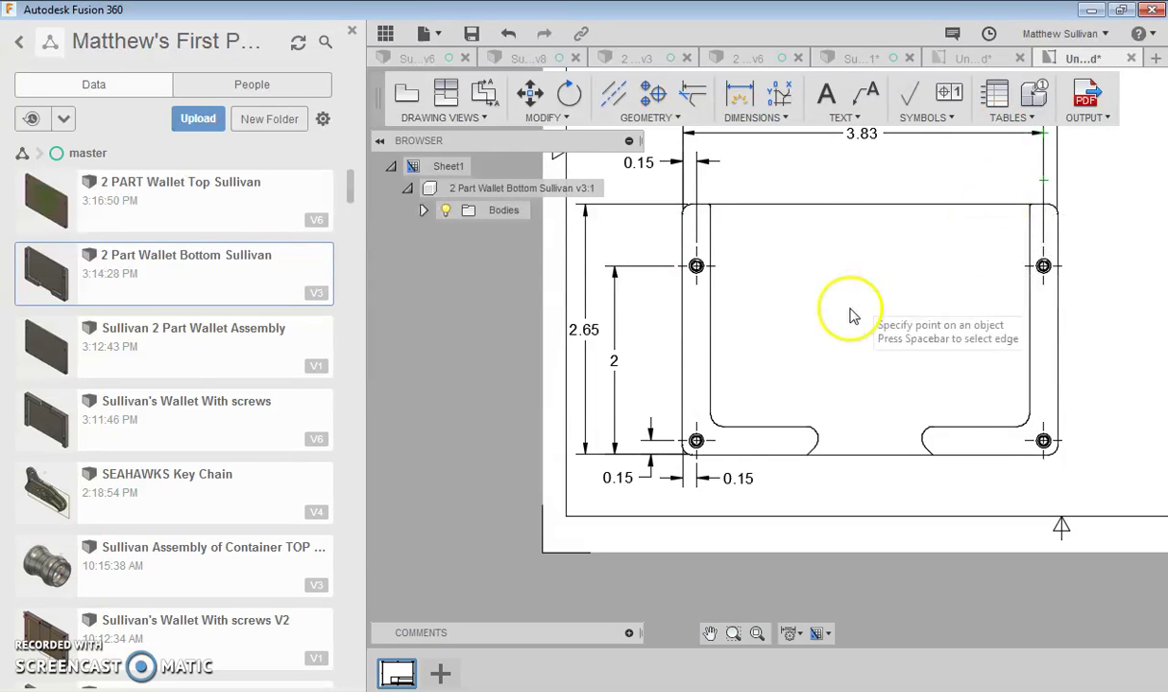
Try to dimension the vertical distance from the upper-right hole's center mark to the lower end of the lower-right hole's center mark
{"action": "scroll", "coordinate": [833, 315], "scroll_direction": "down", "scroll_amount": 4}
{"action": "scroll", "coordinate": [959, 288], "scroll_direction": "up", "scroll_amount": 5}
{"action": "scroll", "coordinate": [1031, 328], "scroll_direction": "down", "scroll_amount": 3}
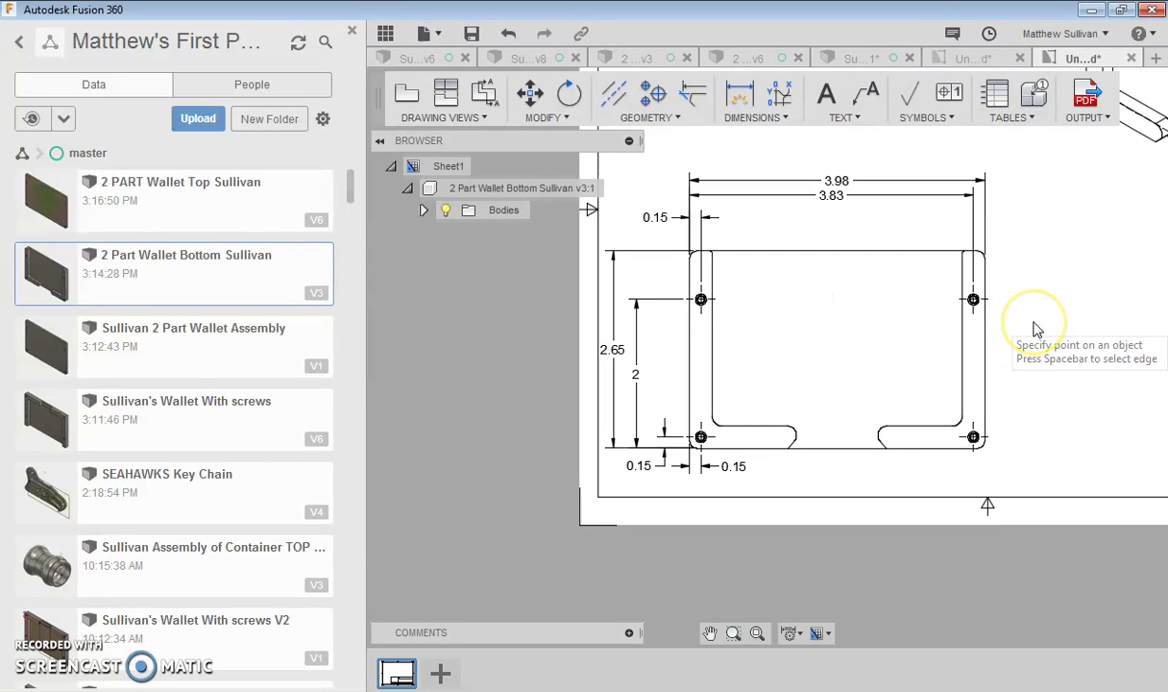
{"action": "left_click", "coordinate": [1039, 304]}
{"action": "left_click", "coordinate": [740, 93]}
{"action": "left_click", "coordinate": [987, 300]}
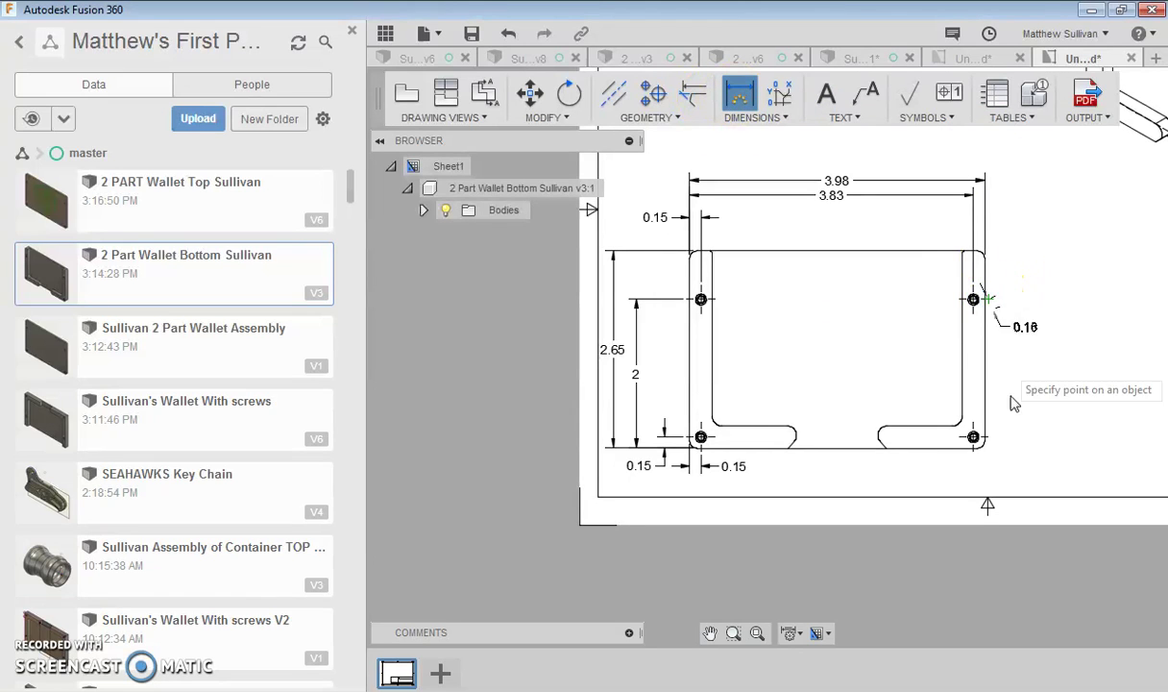
{"action": "left_click", "coordinate": [972, 448]}
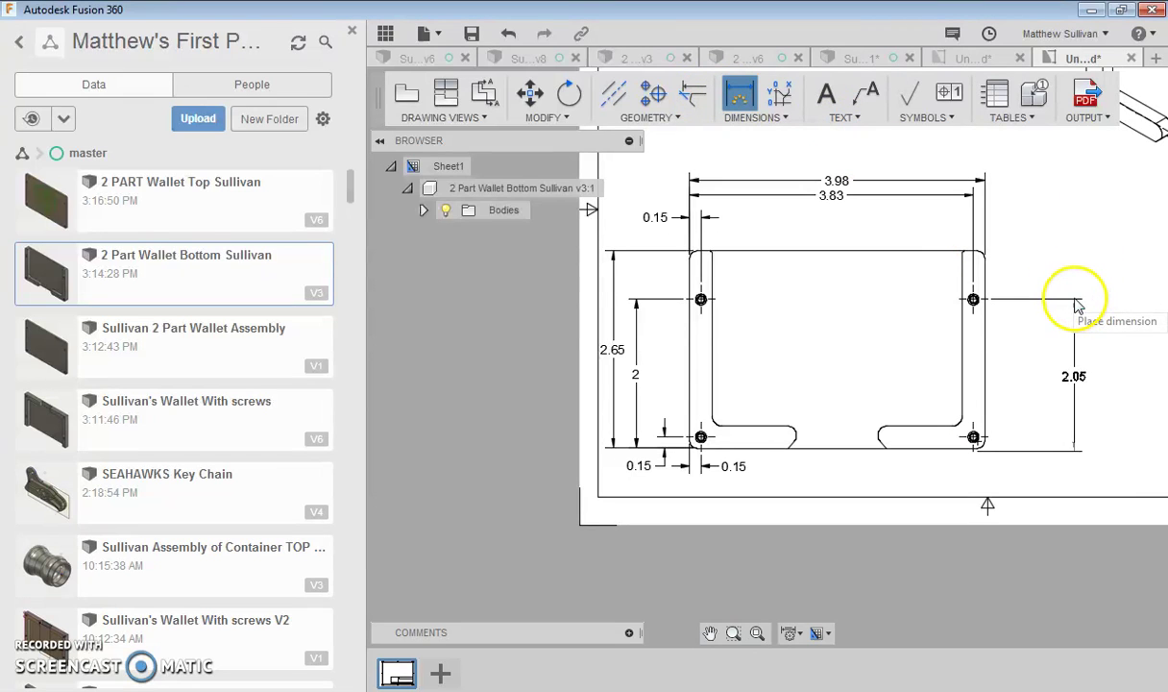
{"action": "scroll", "coordinate": [1066, 305], "scroll_direction": "up", "scroll_amount": 3}
{"action": "scroll", "coordinate": [1071, 317], "scroll_direction": "down", "scroll_amount": 1}
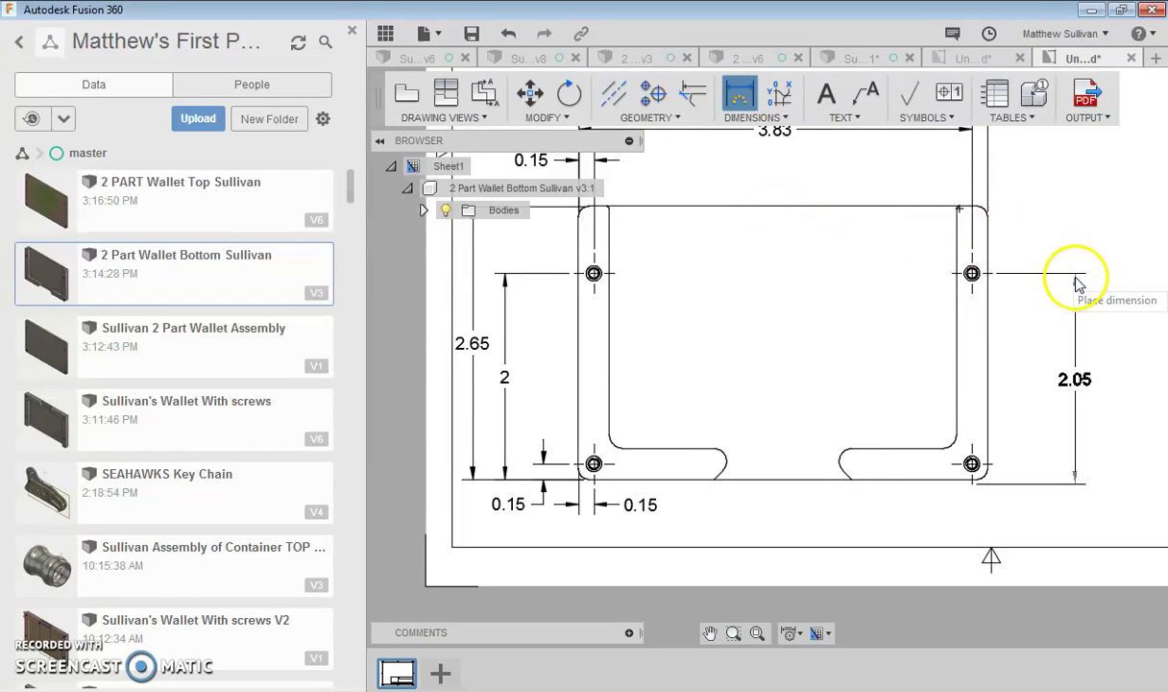
{"action": "key", "text": "Escape"}
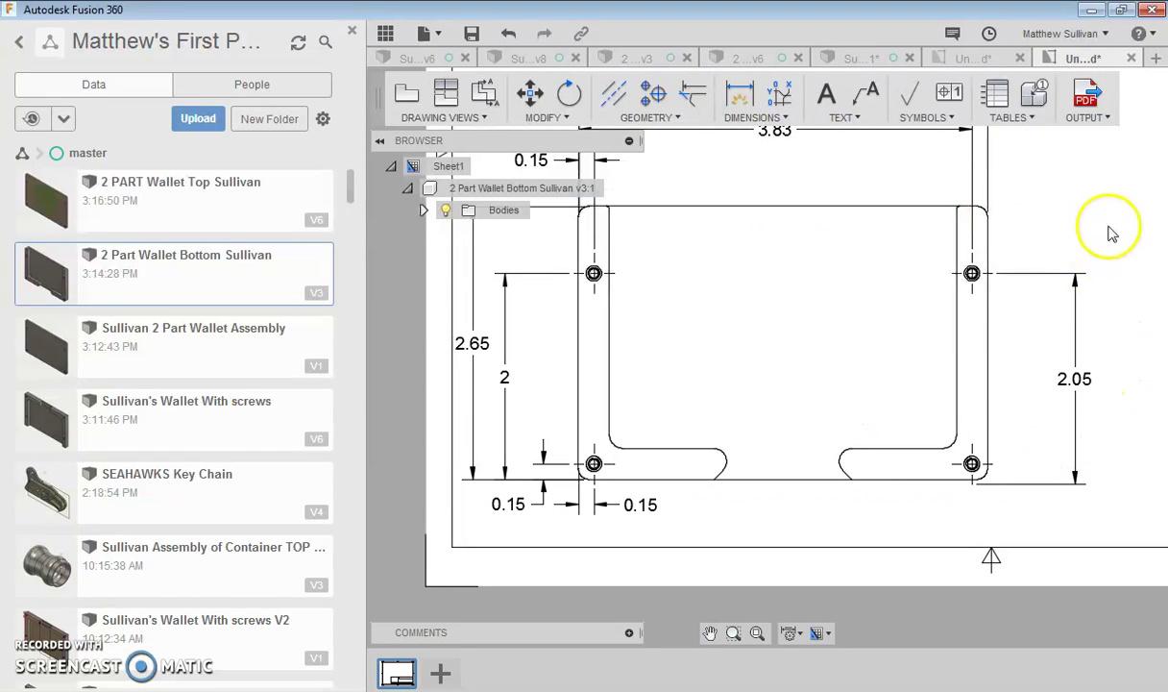
{"action": "left_click", "coordinate": [756, 117]}
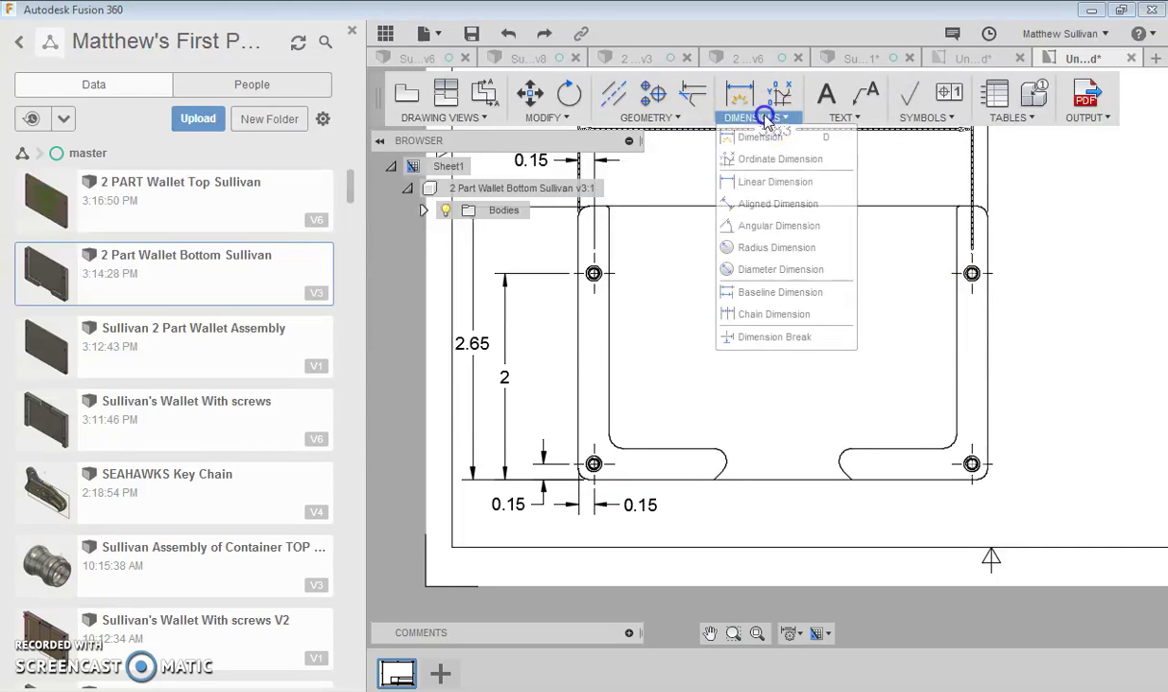
{"action": "left_click", "coordinate": [758, 182]}
{"action": "left_click", "coordinate": [991, 273]}
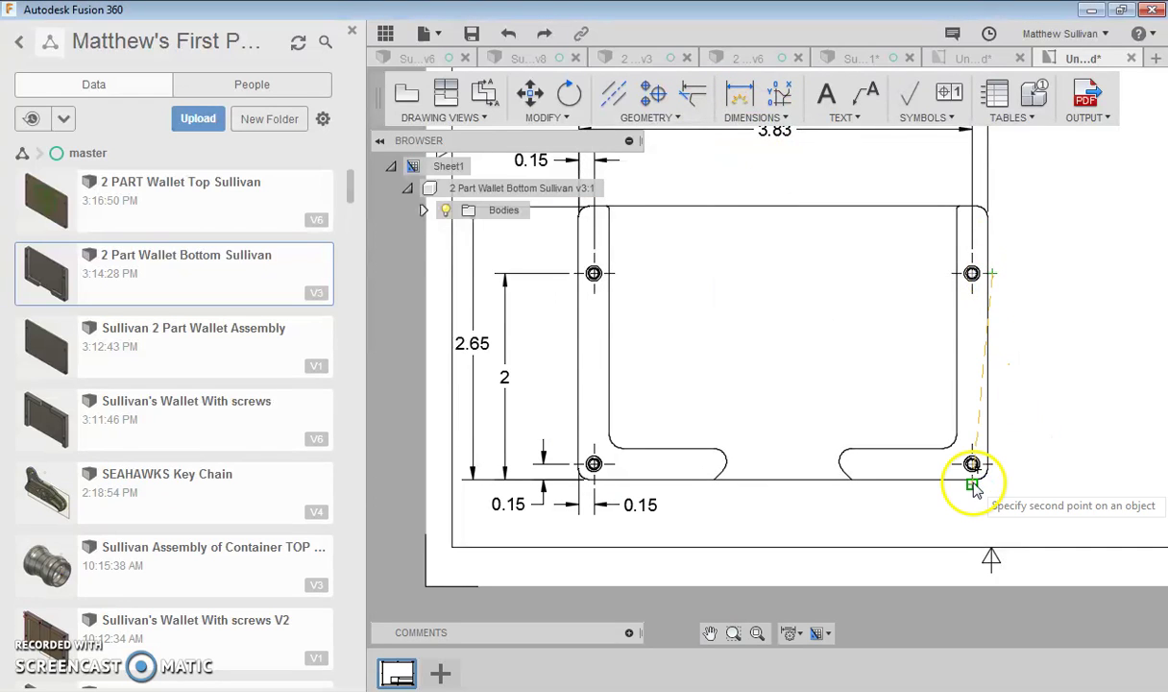
{"action": "left_click", "coordinate": [1086, 413]}
{"action": "scroll", "coordinate": [1071, 413], "scroll_direction": "down", "scroll_amount": 2}
{"action": "scroll", "coordinate": [971, 485], "scroll_direction": "up", "scroll_amount": 6}
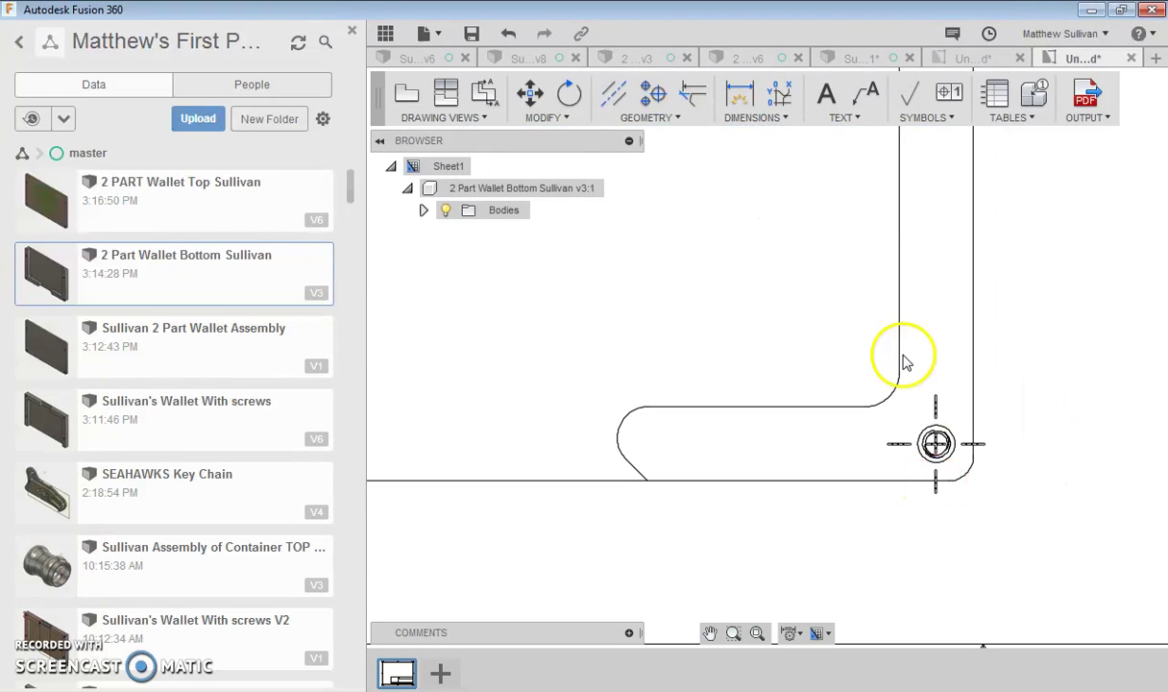
Add a vertical linear dimension from the front view's bottom edge to the upper-right hole's center mark, placed beside the view
{"action": "left_click", "coordinate": [753, 115]}
{"action": "left_click", "coordinate": [753, 179]}
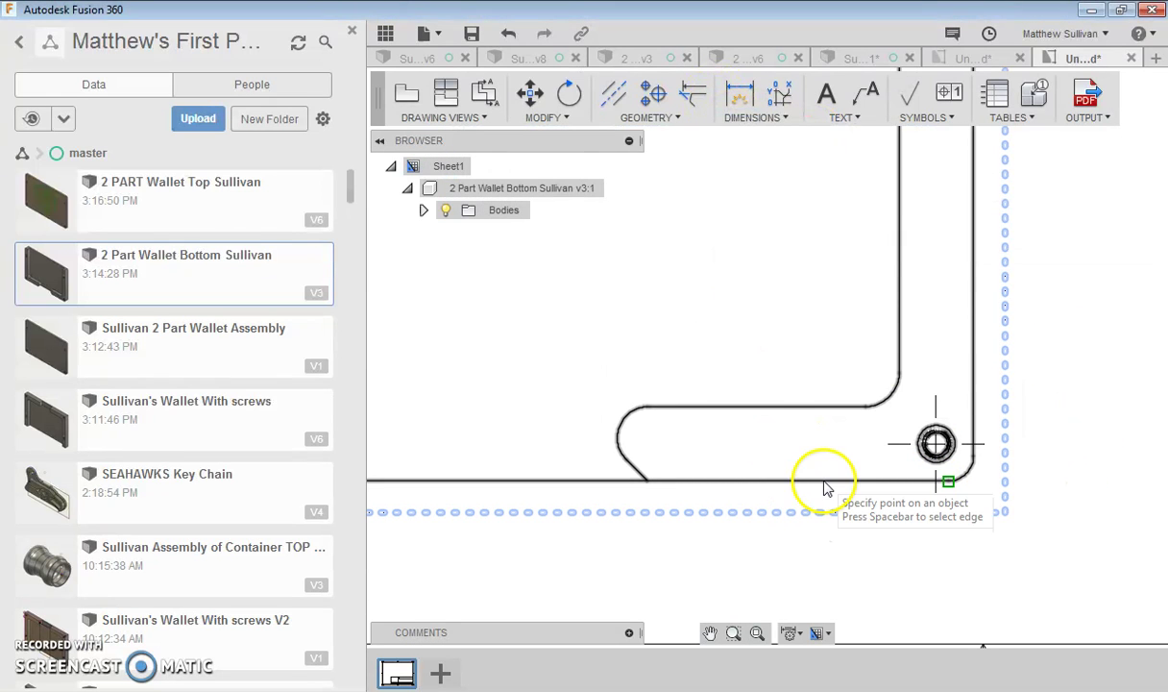
{"action": "left_click", "coordinate": [947, 479]}
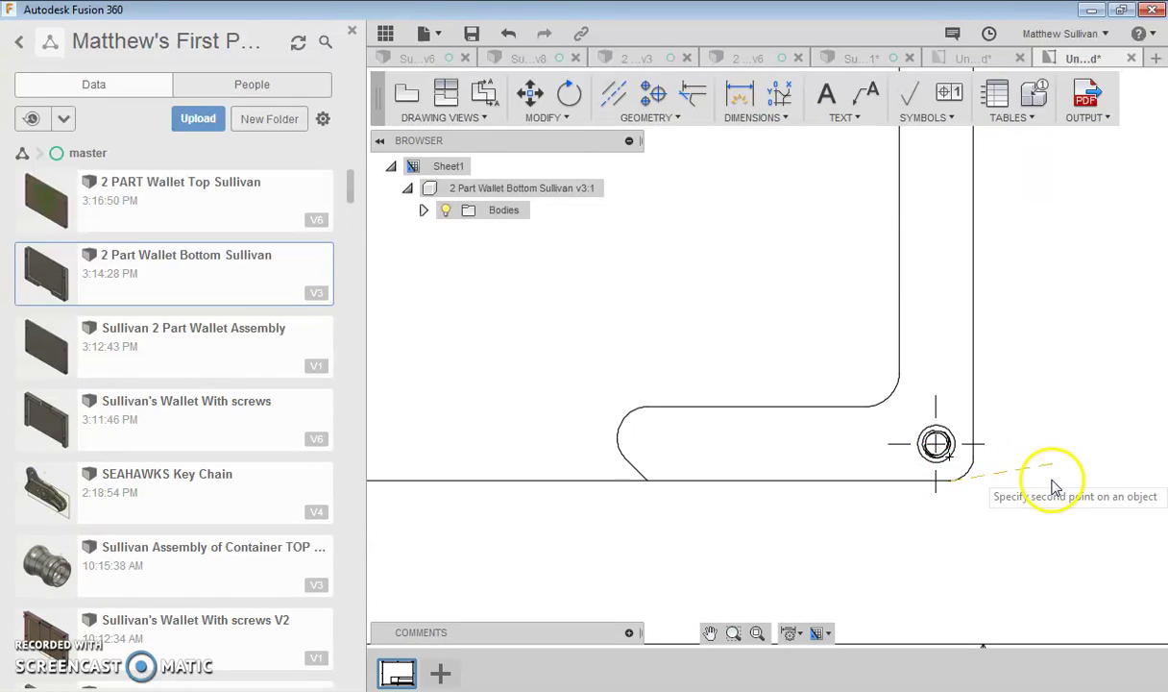
{"action": "scroll", "coordinate": [1047, 475], "scroll_direction": "down", "scroll_amount": 3}
{"action": "left_click", "coordinate": [1011, 197]}
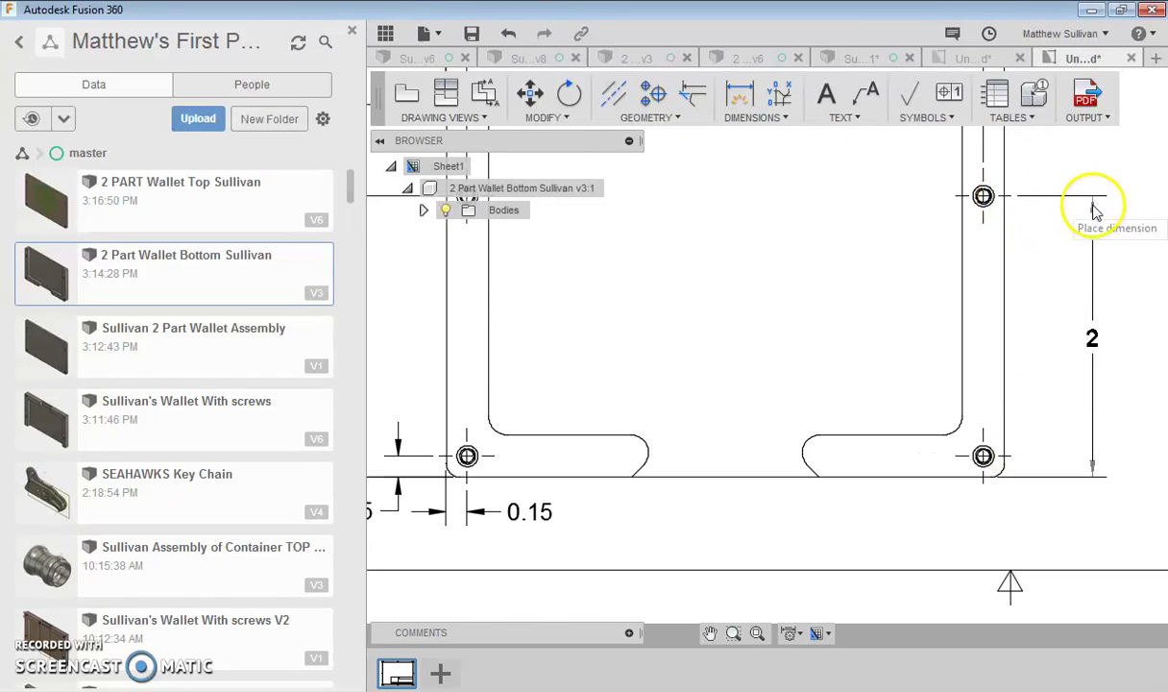
{"action": "left_click", "coordinate": [1093, 211]}
Add a vertical linear dimension from the lower-right hole's center mark to the front view's bottom edge
{"action": "scroll", "coordinate": [1035, 460], "scroll_direction": "up", "scroll_amount": 3}
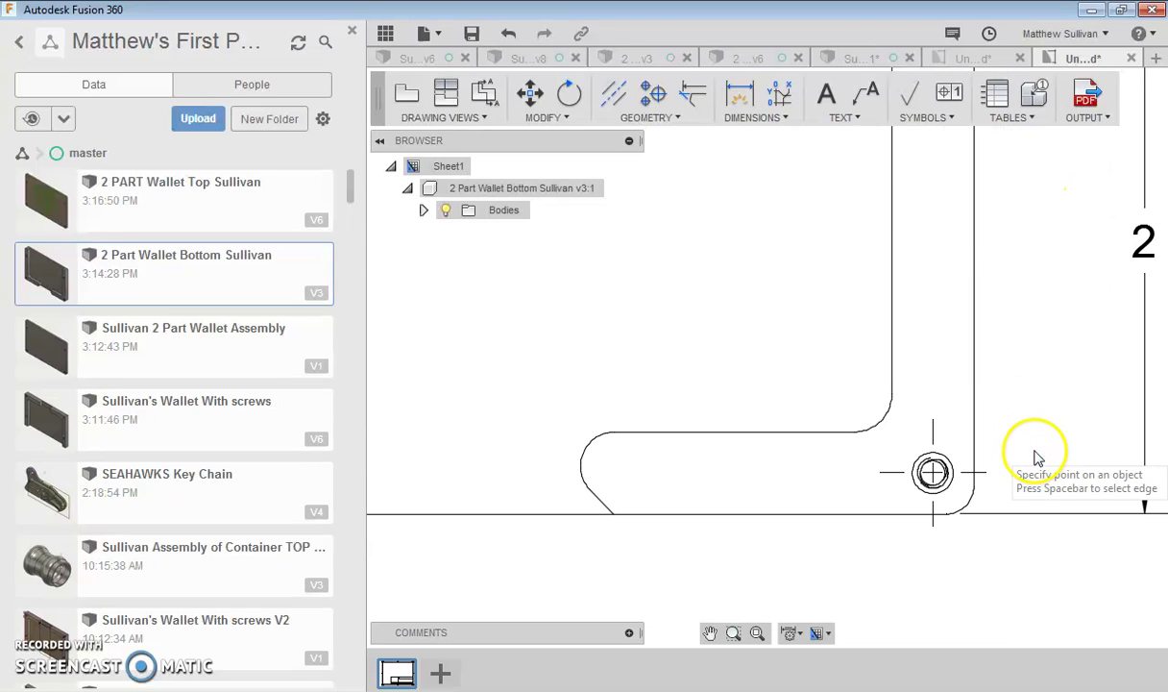
{"action": "left_click", "coordinate": [774, 117]}
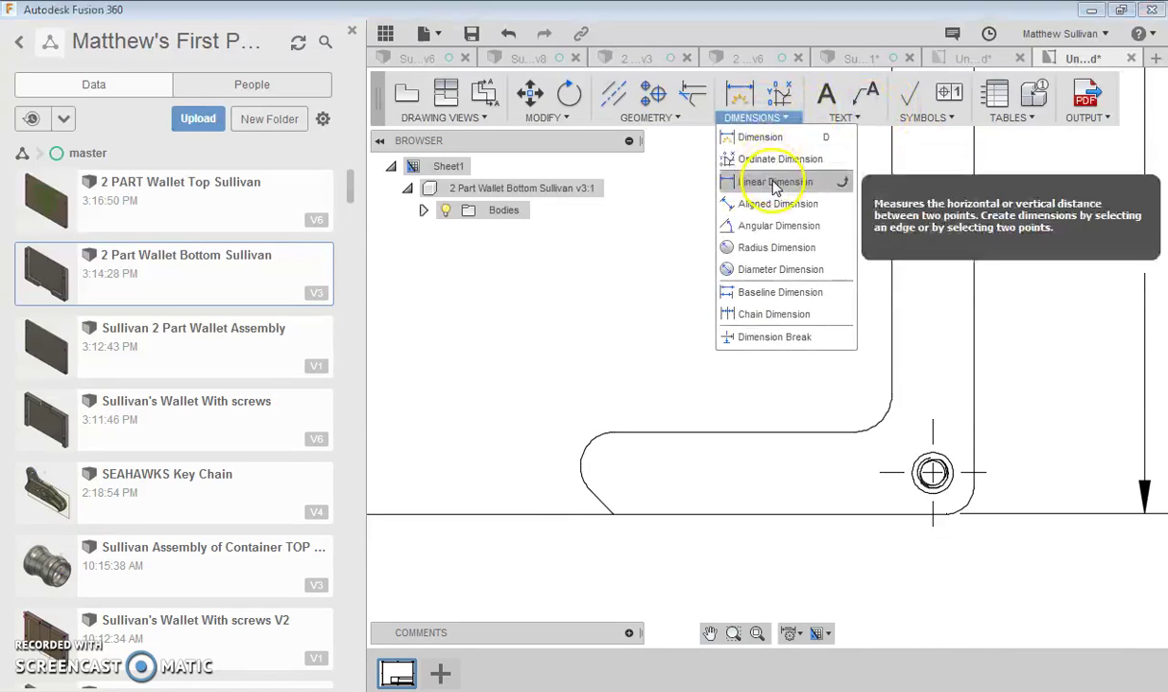
{"action": "left_click", "coordinate": [778, 179]}
{"action": "left_click", "coordinate": [984, 477]}
{"action": "left_click", "coordinate": [881, 520]}
{"action": "scroll", "coordinate": [829, 213], "scroll_direction": "down", "scroll_amount": 5}
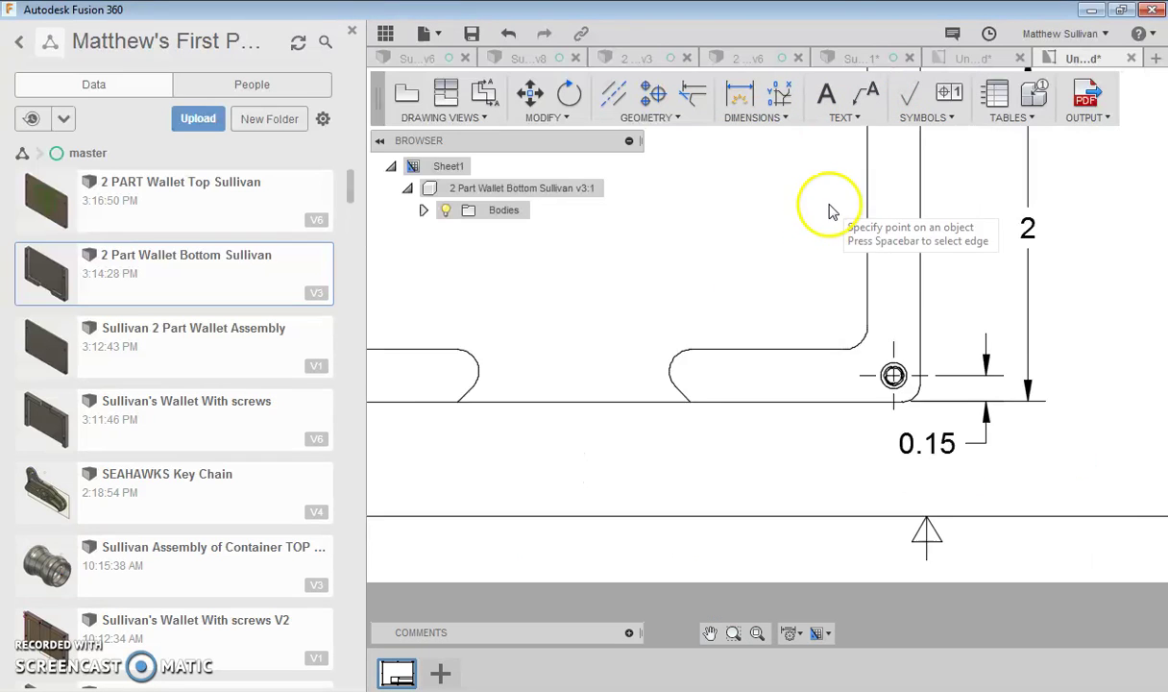
Add a horizontal linear dimension from the front view's left edge to the lower-right hole's center mark, placed below the view
{"action": "scroll", "coordinate": [589, 331], "scroll_direction": "up", "scroll_amount": 3}
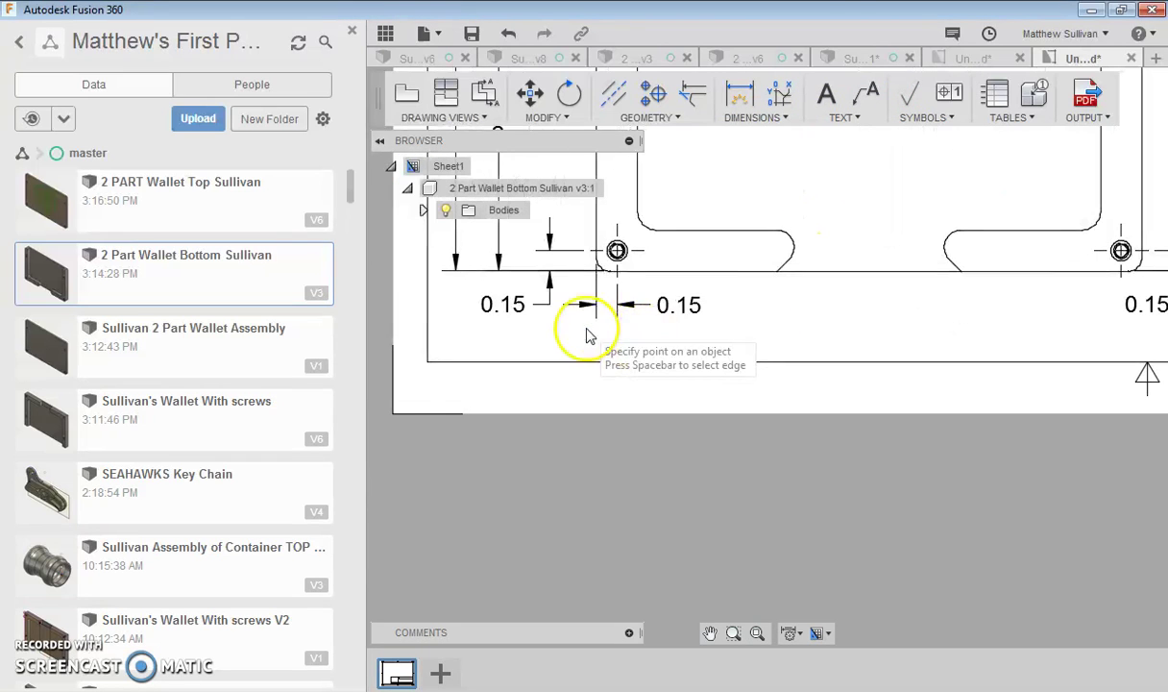
{"action": "left_click", "coordinate": [596, 262]}
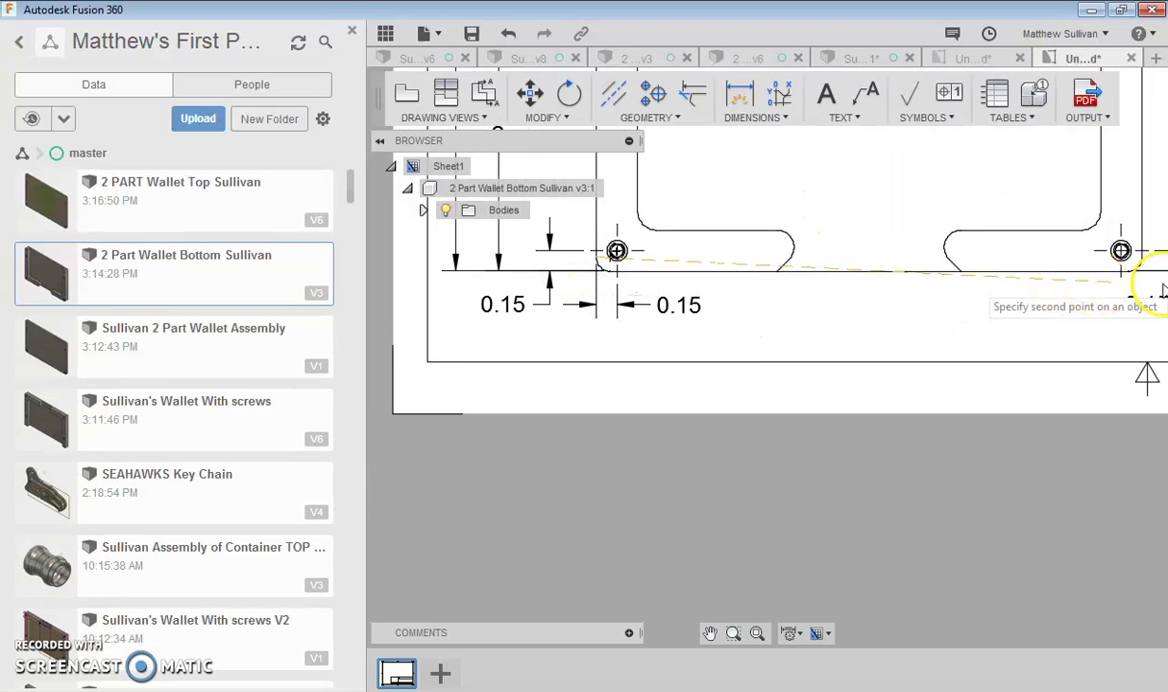
{"action": "left_click", "coordinate": [1120, 257]}
{"action": "left_click", "coordinate": [871, 351]}
{"action": "scroll", "coordinate": [787, 470], "scroll_direction": "down", "scroll_amount": 3}
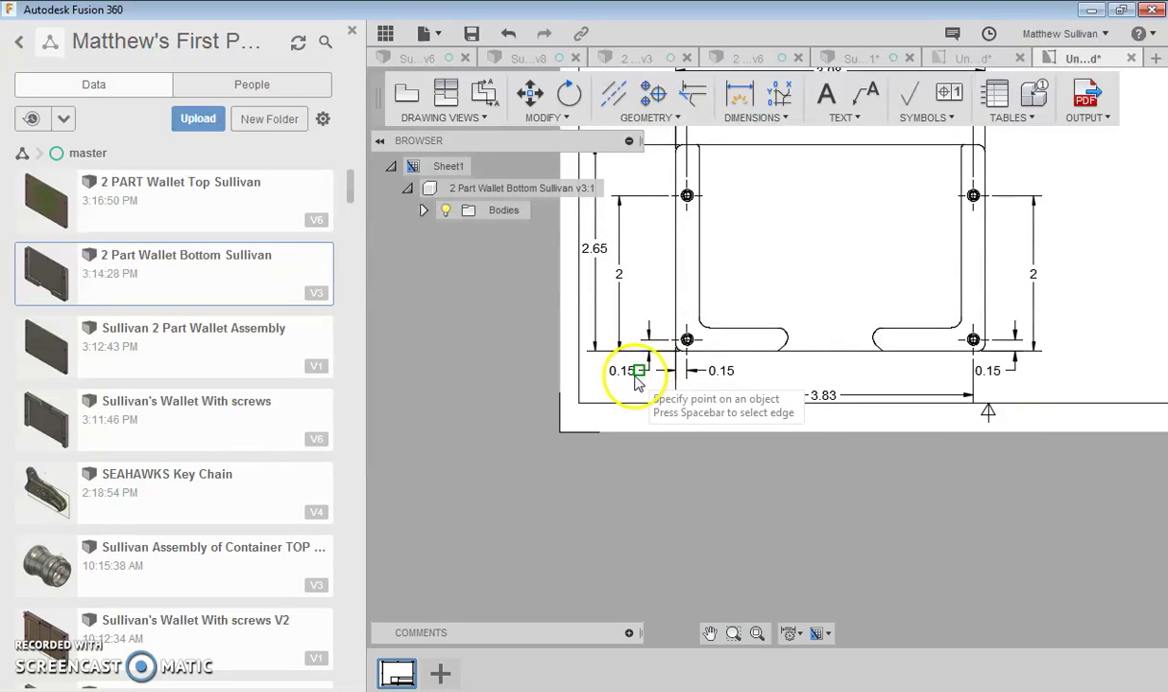
Set the primary precision of the front view's overall width dimension to 0.1234
{"action": "scroll", "coordinate": [846, 408], "scroll_direction": "down", "scroll_amount": 3}
{"action": "left_click", "coordinate": [833, 197]}
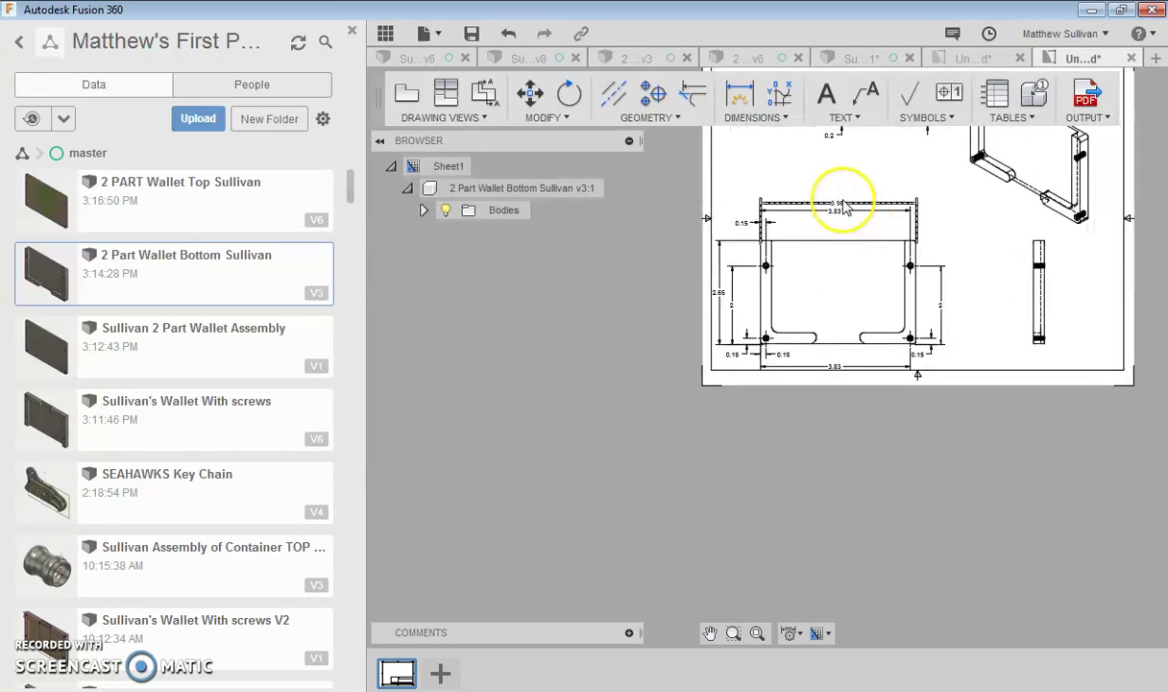
{"action": "scroll", "coordinate": [848, 78], "scroll_direction": "up", "scroll_amount": 2}
{"action": "left_click", "coordinate": [840, 236]}
{"action": "left_click", "coordinate": [865, 194]}
{"action": "left_click", "coordinate": [847, 240]}
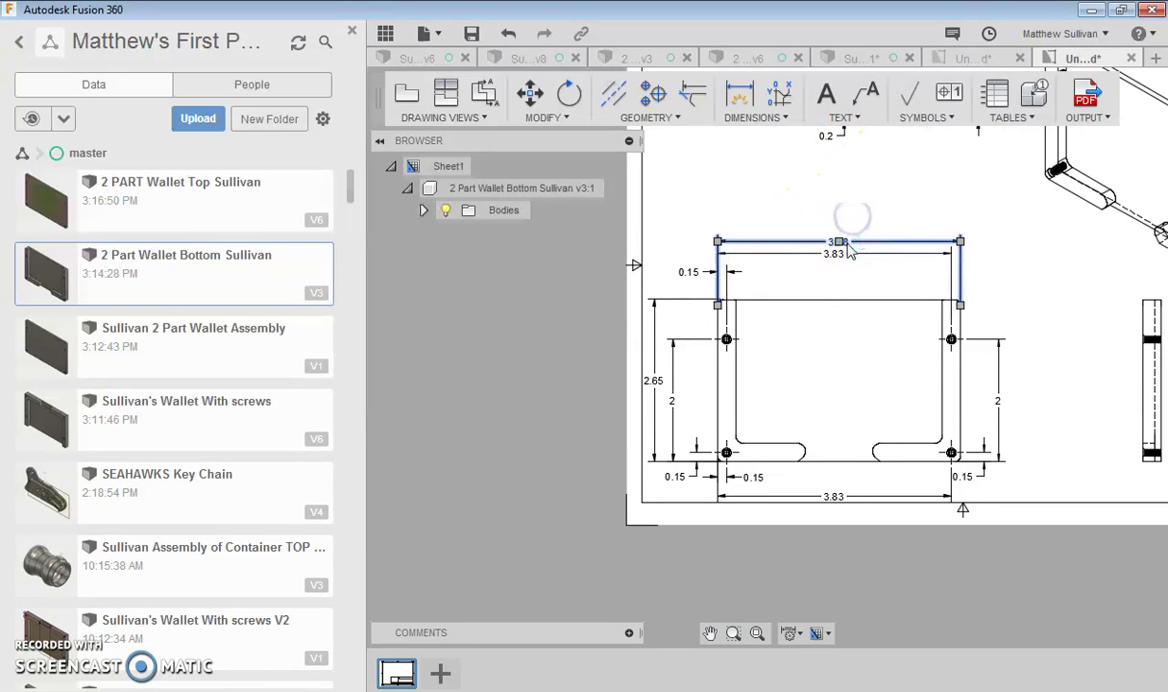
{"action": "double_click", "coordinate": [841, 246]}
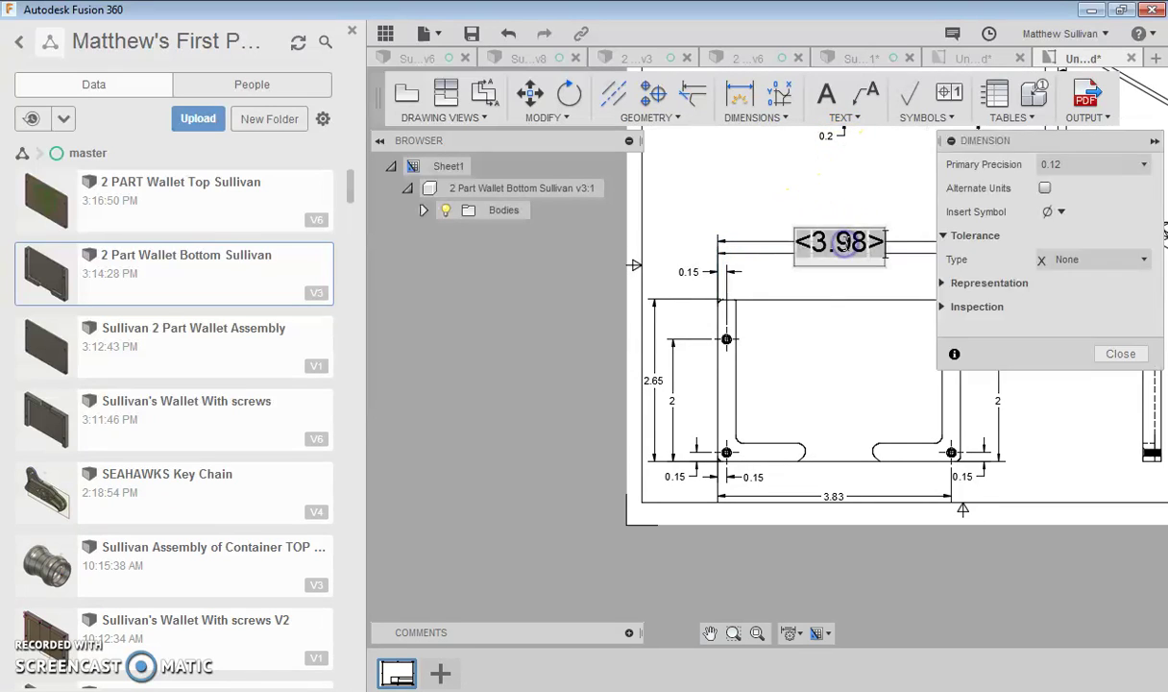
{"action": "left_click", "coordinate": [1080, 173]}
{"action": "left_click", "coordinate": [1090, 261]}
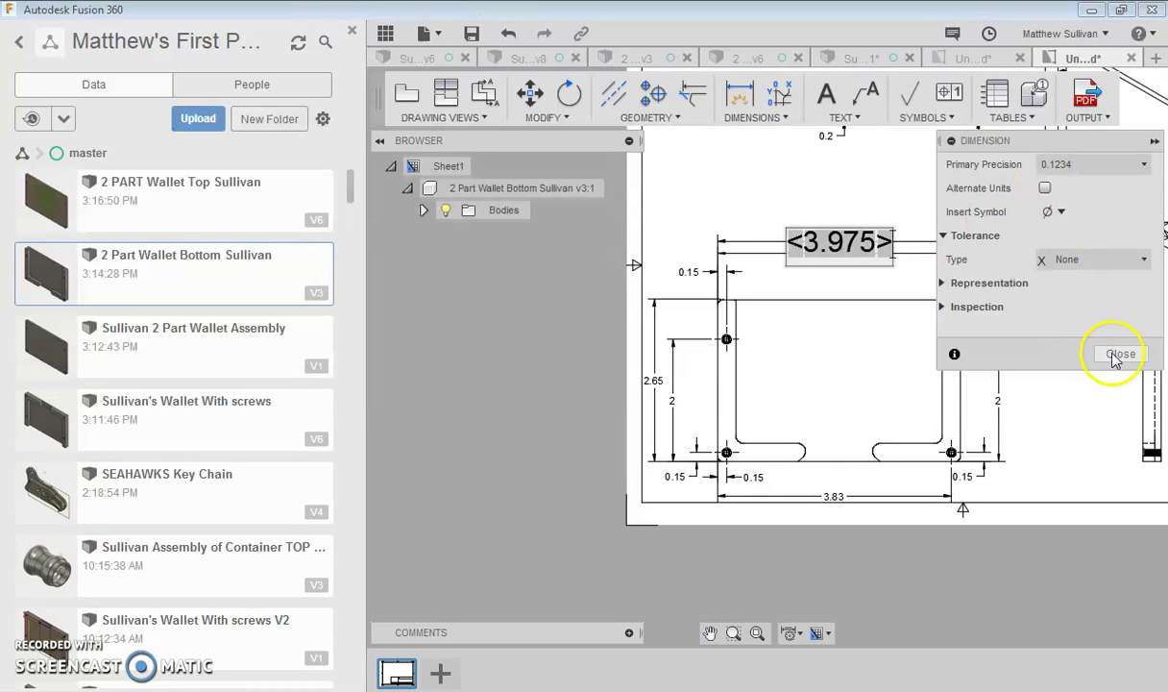
{"action": "left_click", "coordinate": [1114, 356]}
Move the front view's overall width dimension higher, clear of the hole dimension beneath it
{"action": "left_click", "coordinate": [903, 241]}
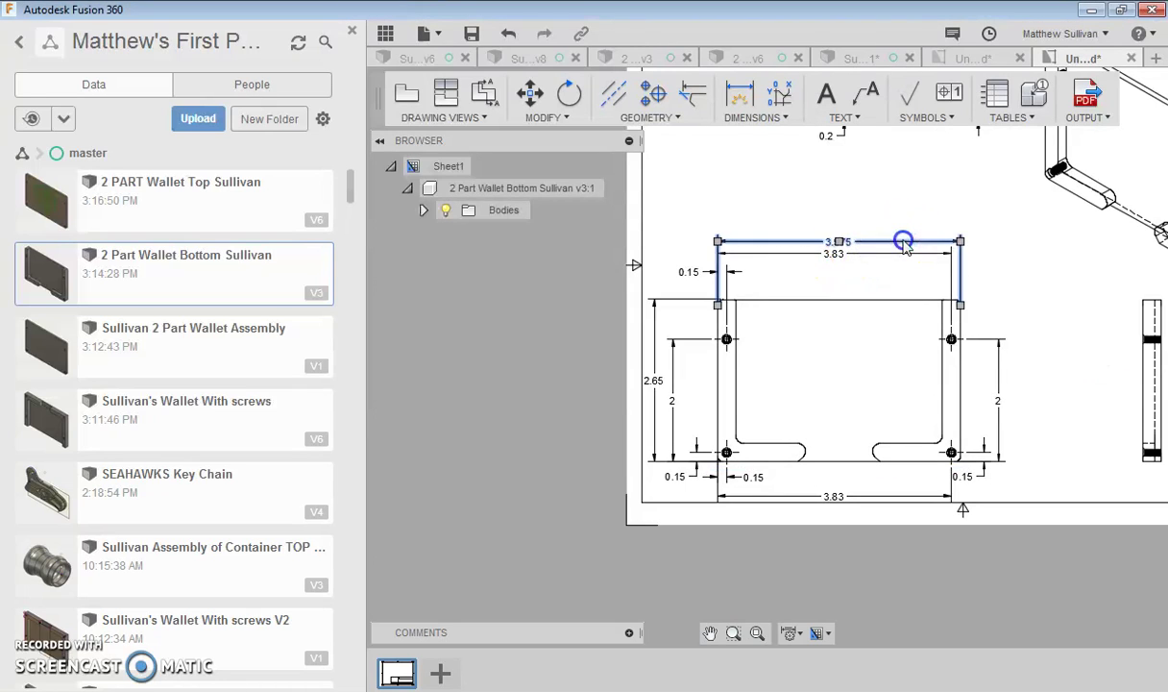
{"action": "left_click_drag", "start_coordinate": [837, 243], "coordinate": [894, 183]}
{"action": "left_click", "coordinate": [874, 224]}
{"action": "left_click", "coordinate": [871, 224]}
Increase the primary precision of the two horizontal hole dimensions directly above the front view
{"action": "double_click", "coordinate": [839, 255]}
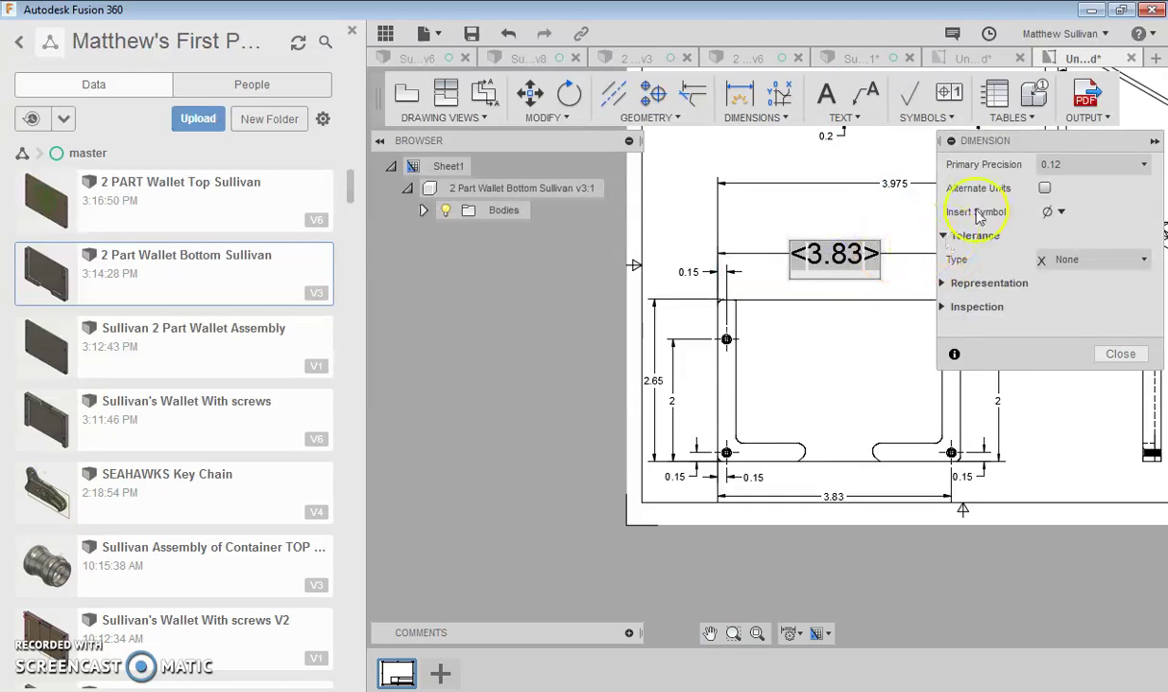
{"action": "left_click", "coordinate": [1060, 158]}
{"action": "left_click", "coordinate": [1030, 275]}
{"action": "left_click", "coordinate": [1105, 354]}
{"action": "double_click", "coordinate": [688, 272]}
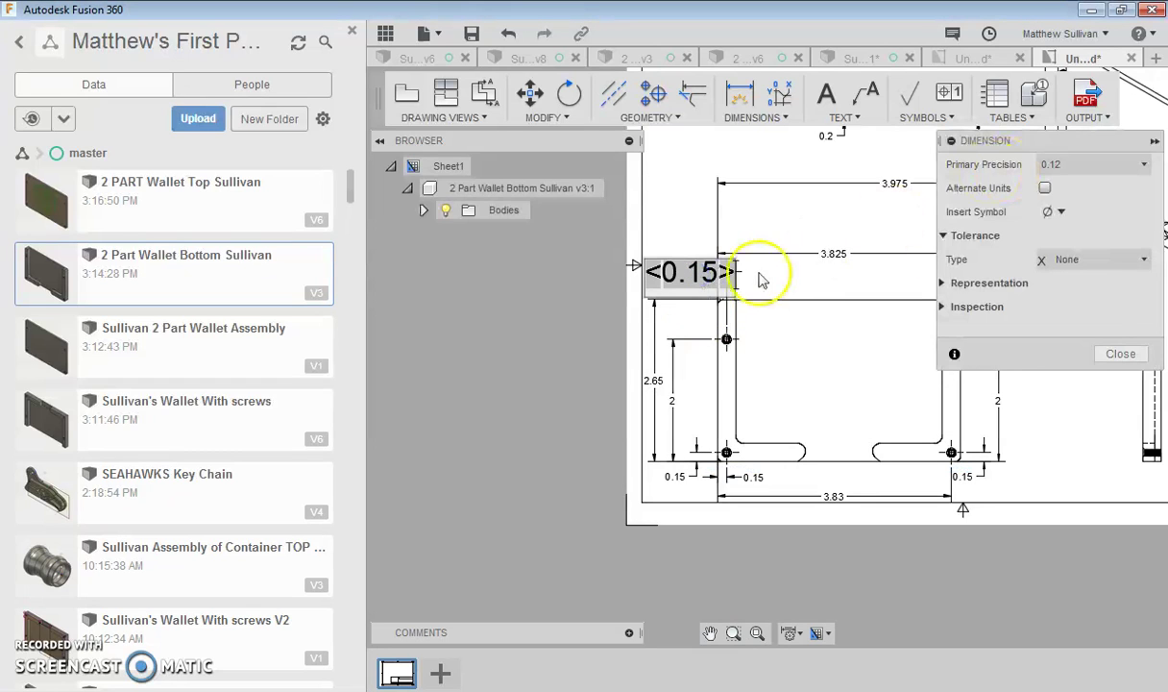
{"action": "left_click", "coordinate": [1104, 163]}
{"action": "left_click", "coordinate": [1095, 279]}
{"action": "left_click", "coordinate": [1119, 355]}
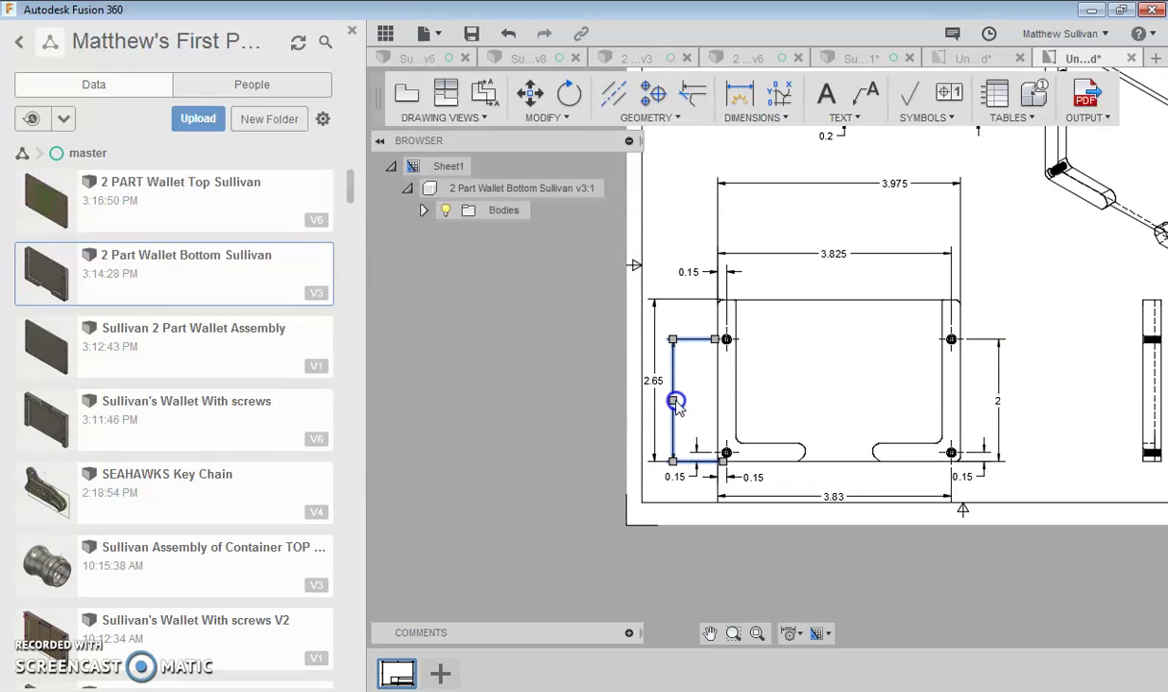
Set the primary precision of both left-hand holes' vertical dimensions on the front view to 0.12345
{"action": "double_click", "coordinate": [674, 399]}
{"action": "left_click", "coordinate": [1098, 164]}
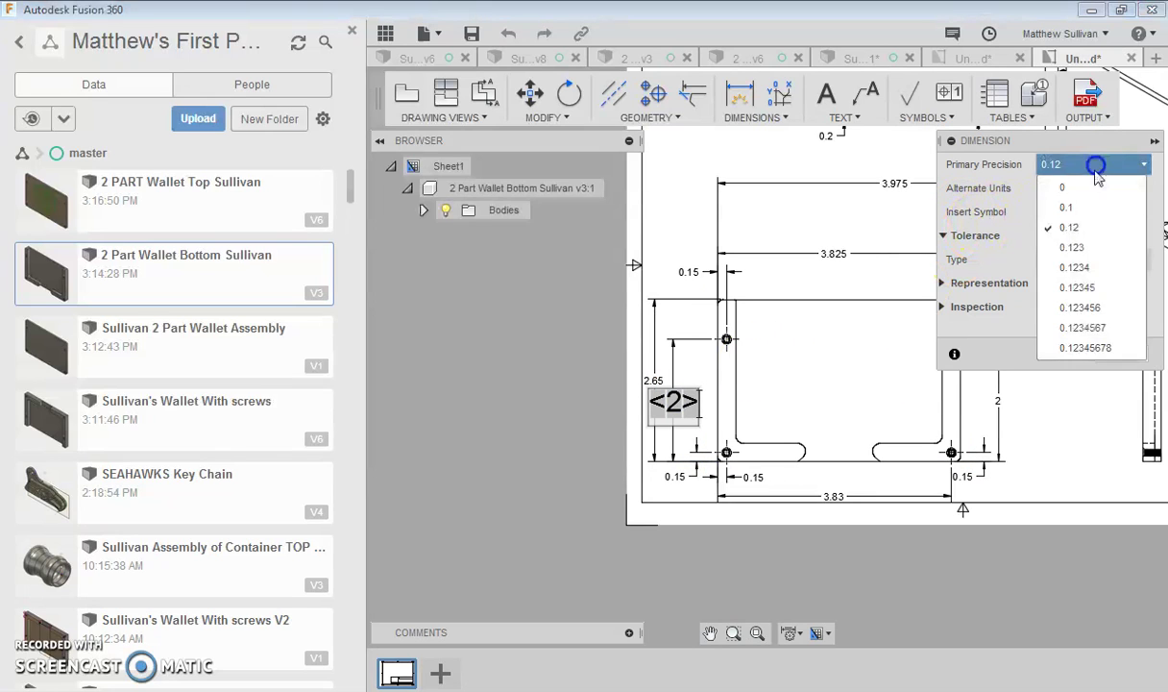
{"action": "left_click", "coordinate": [1077, 291]}
{"action": "left_click", "coordinate": [1120, 353]}
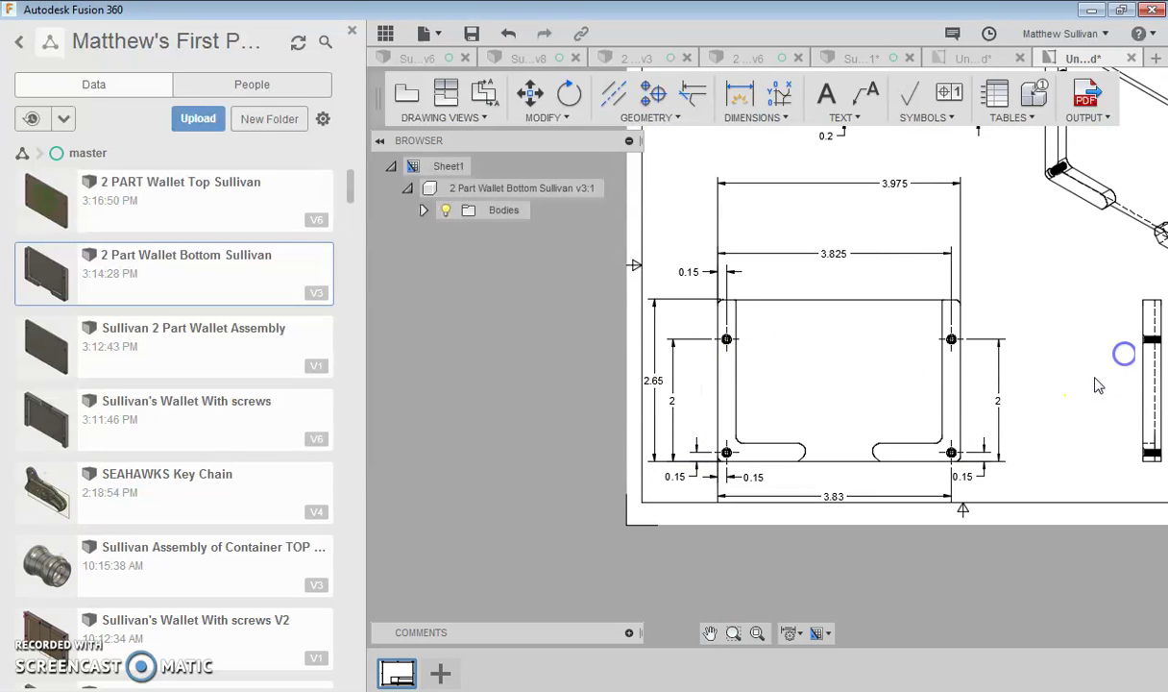
{"action": "double_click", "coordinate": [676, 478]}
{"action": "left_click", "coordinate": [1098, 165]}
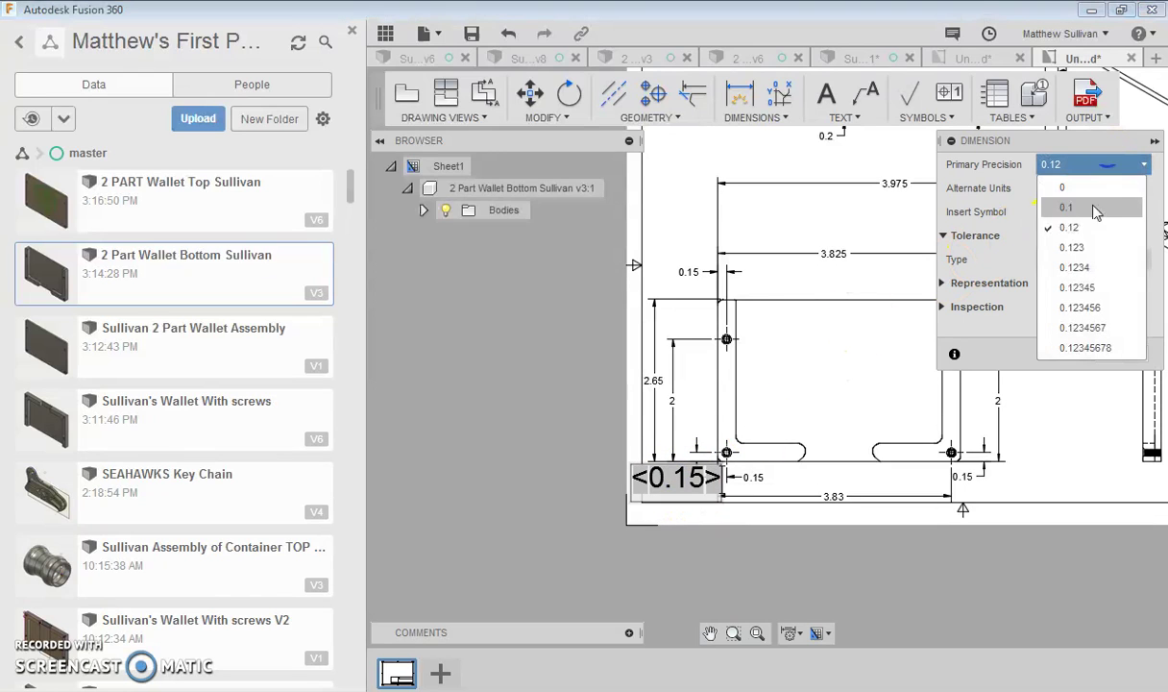
{"action": "left_click", "coordinate": [1077, 288]}
{"action": "left_click", "coordinate": [1120, 354]}
Set the primary precision of the front view's overall height dimension to 0.1234
{"action": "double_click", "coordinate": [650, 379]}
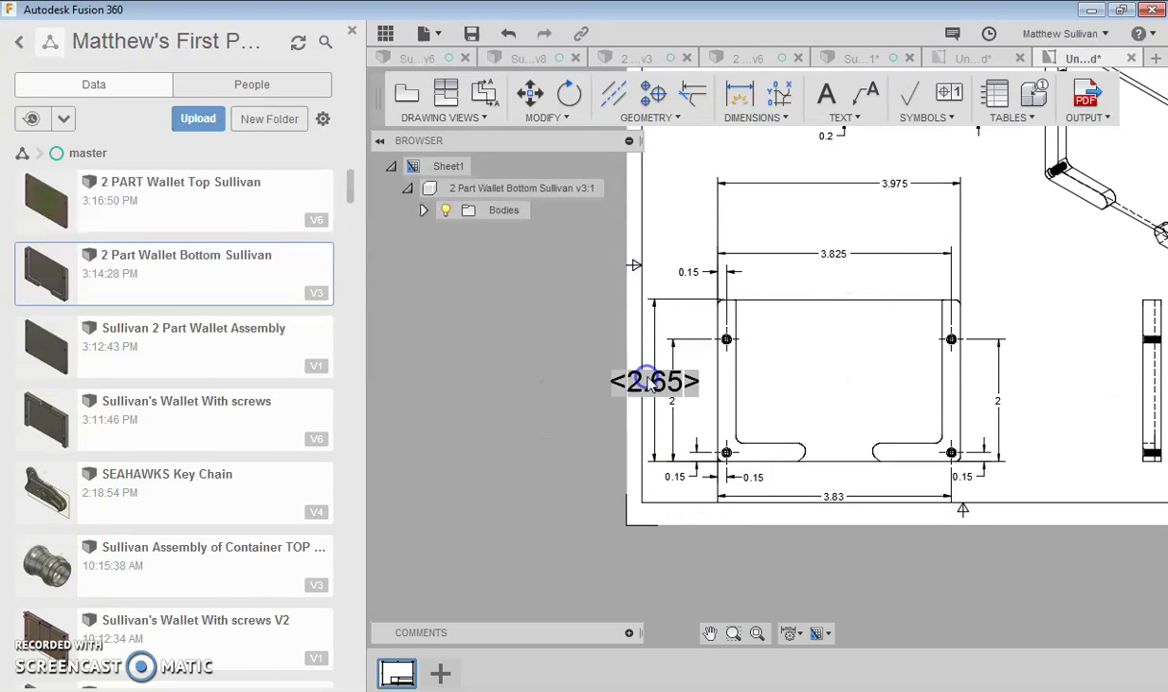
{"action": "left_click", "coordinate": [1098, 165]}
{"action": "left_click", "coordinate": [1081, 267]}
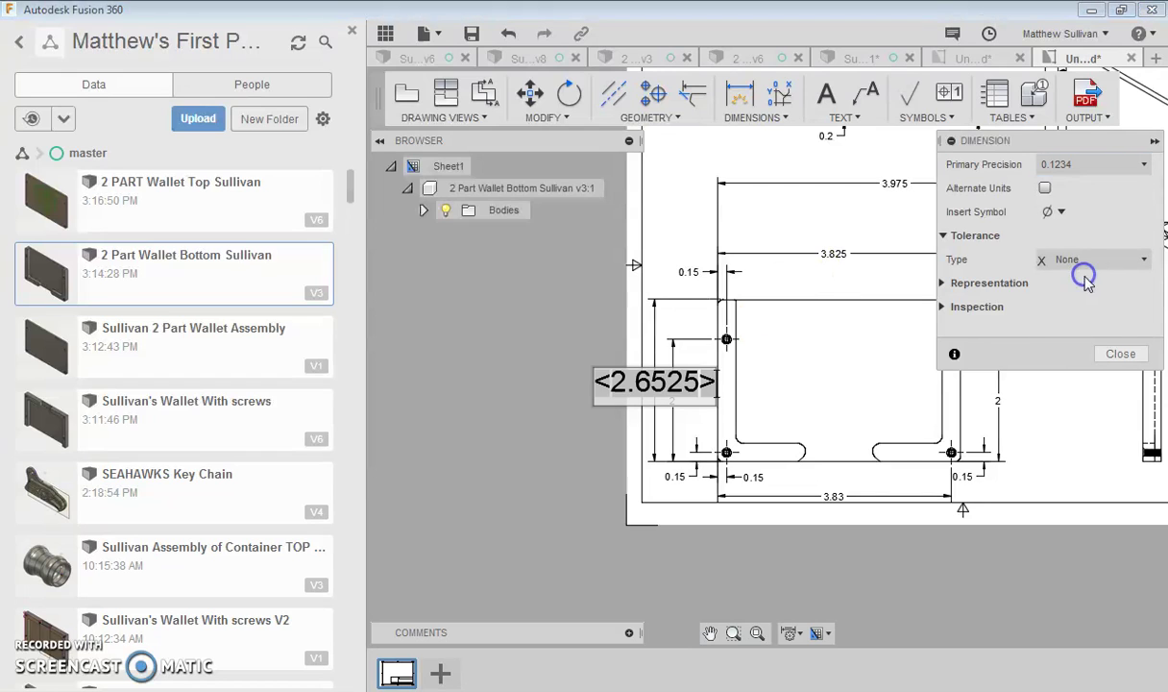
{"action": "left_click", "coordinate": [1118, 352]}
Set the primary precision of the lower-right hole's vertical dimension and the horizontal dimension below the front view to 0.12345
{"action": "double_click", "coordinate": [970, 472]}
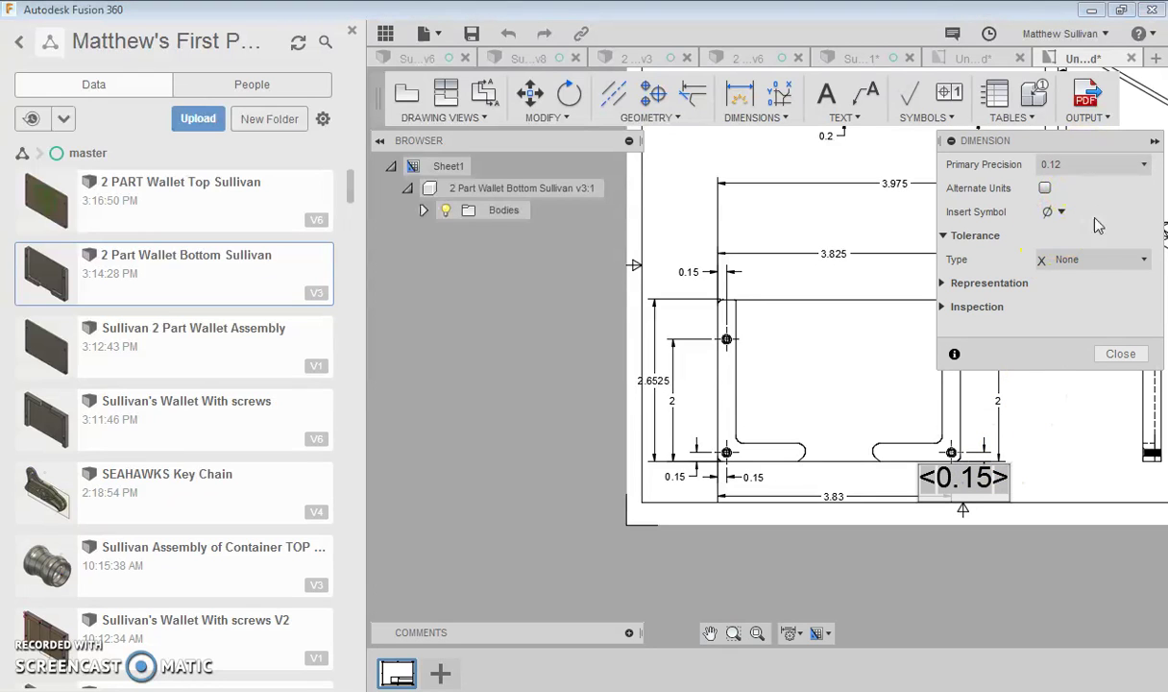
{"action": "left_click", "coordinate": [1095, 165]}
{"action": "left_click", "coordinate": [1080, 288]}
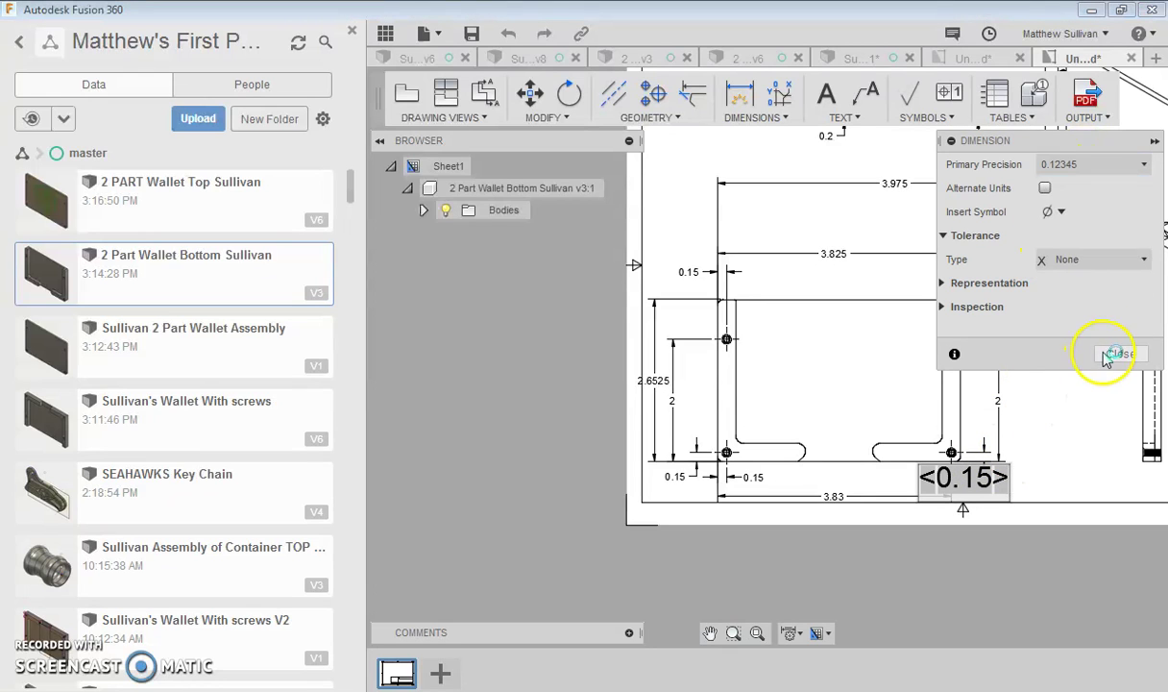
{"action": "left_click", "coordinate": [1110, 352]}
{"action": "double_click", "coordinate": [826, 495]}
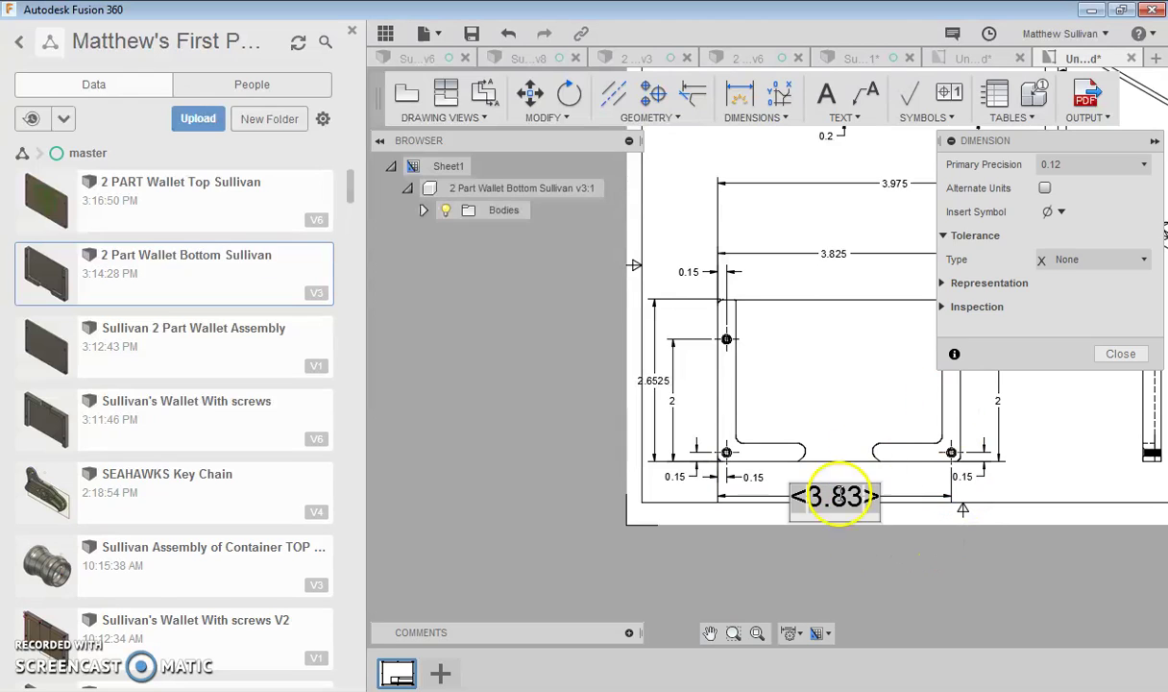
{"action": "left_click", "coordinate": [1084, 164]}
{"action": "left_click", "coordinate": [1069, 287]}
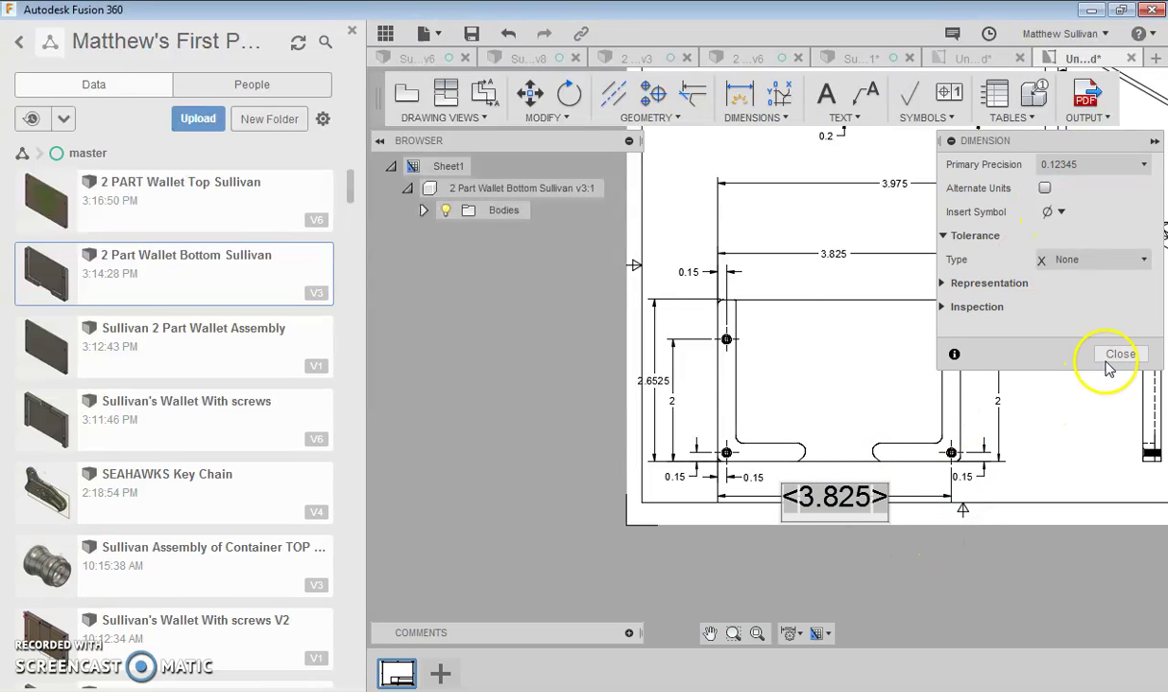
{"action": "left_click", "coordinate": [1109, 353]}
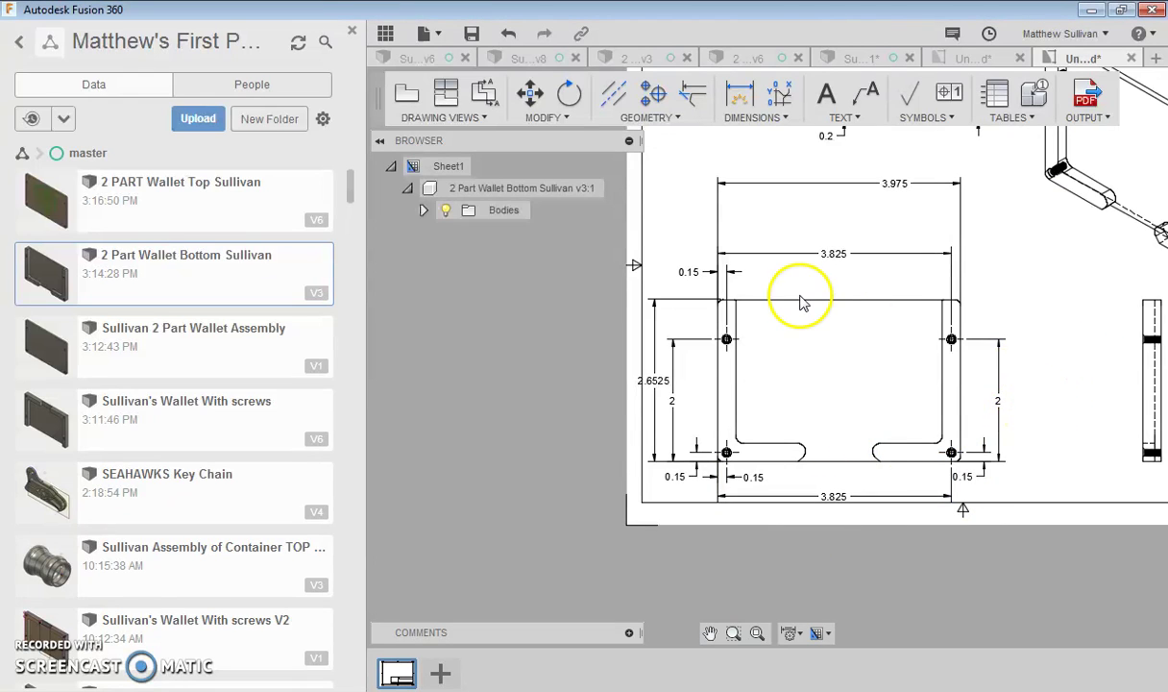
{"action": "scroll", "coordinate": [1013, 308], "scroll_direction": "down", "scroll_amount": 2}
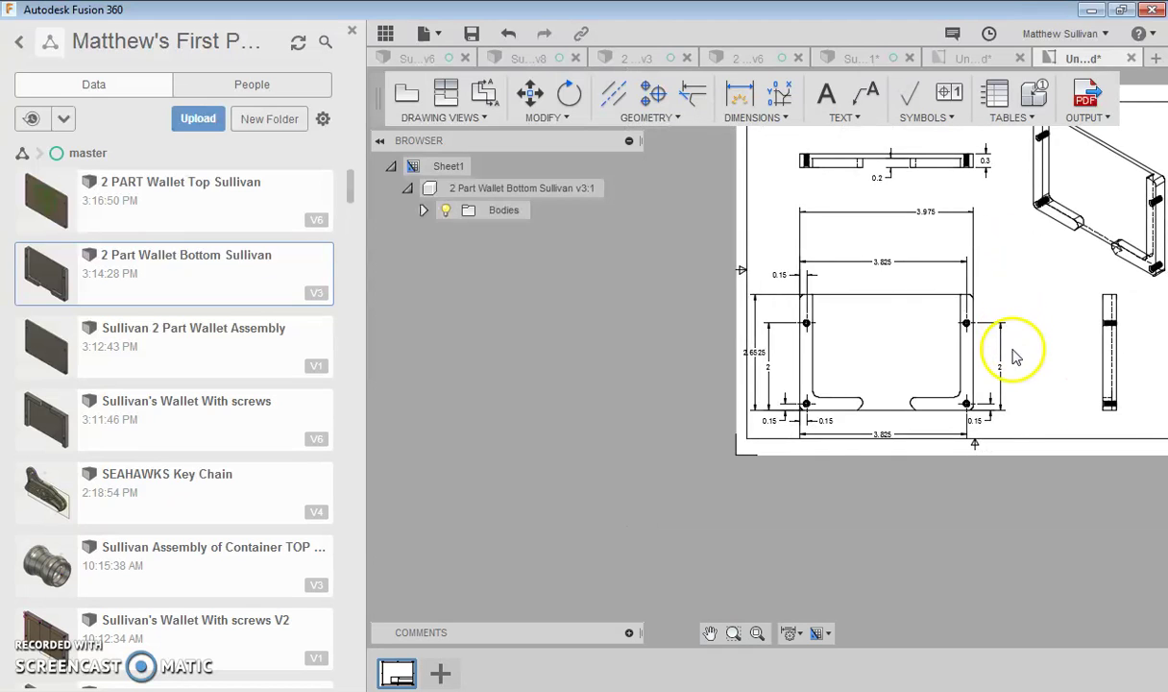
{"action": "scroll", "coordinate": [1013, 346], "scroll_direction": "up", "scroll_amount": 2}
{"action": "scroll", "coordinate": [937, 393], "scroll_direction": "up", "scroll_amount": 2}
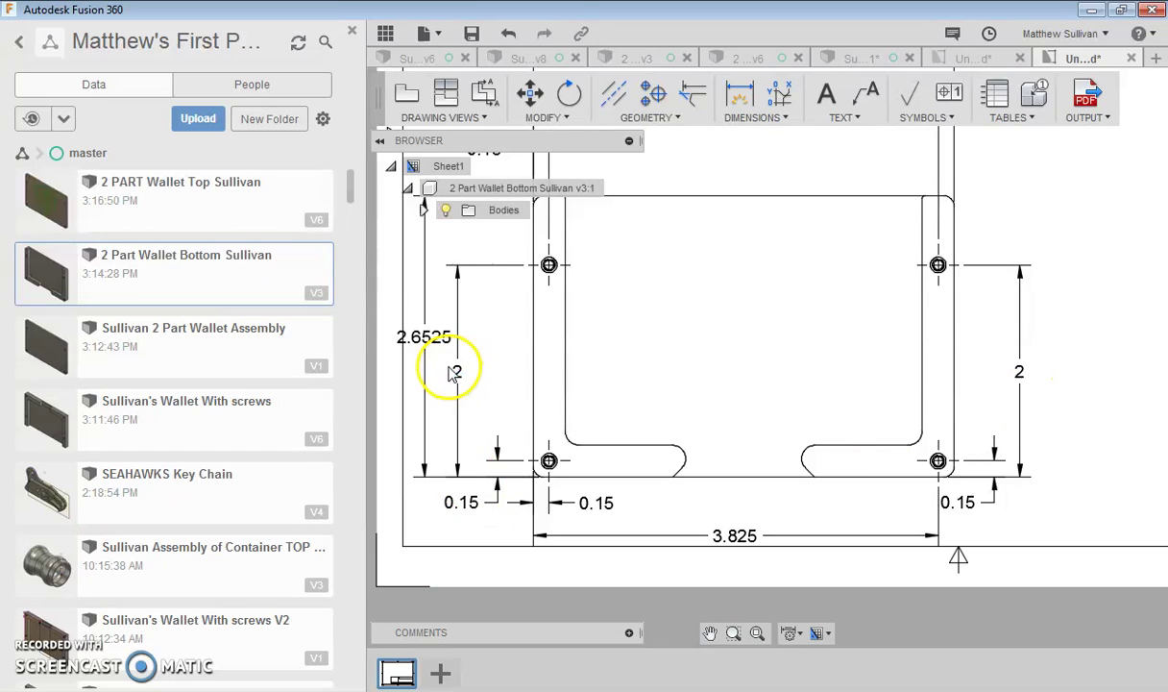
{"action": "scroll", "coordinate": [588, 509], "scroll_direction": "down", "scroll_amount": 2}
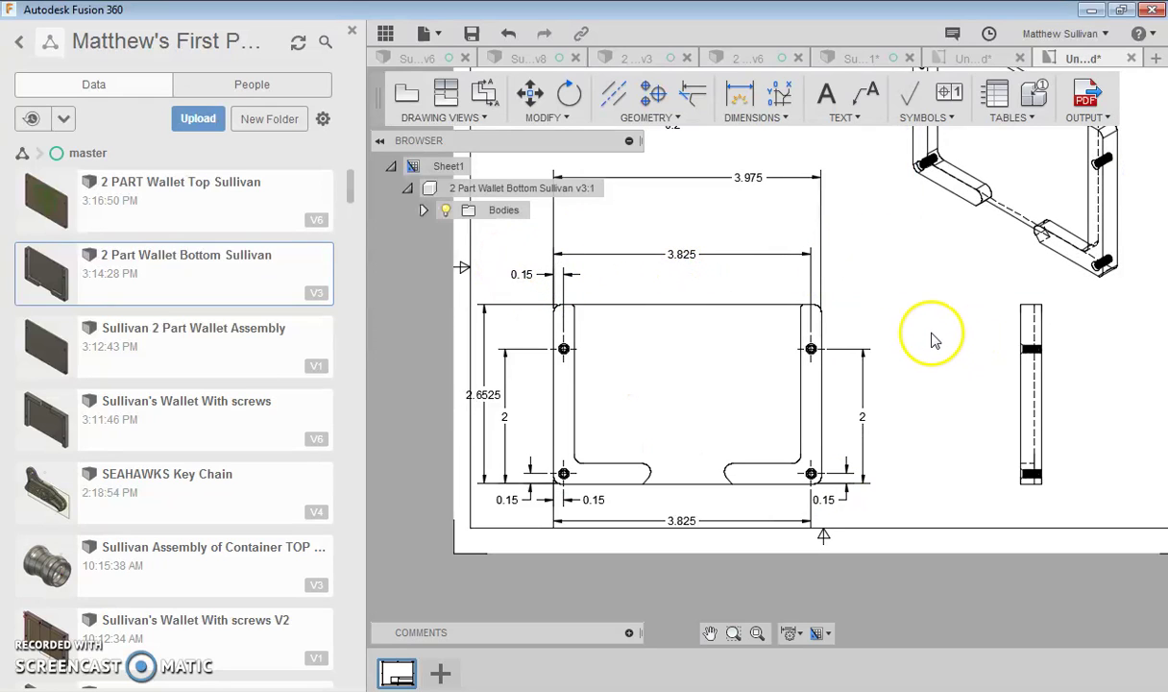
Switch to the 2 PART Wallet Top drawing and delete the four disassociated ordinate dimensions around the front view
{"action": "left_click", "coordinate": [968, 59]}
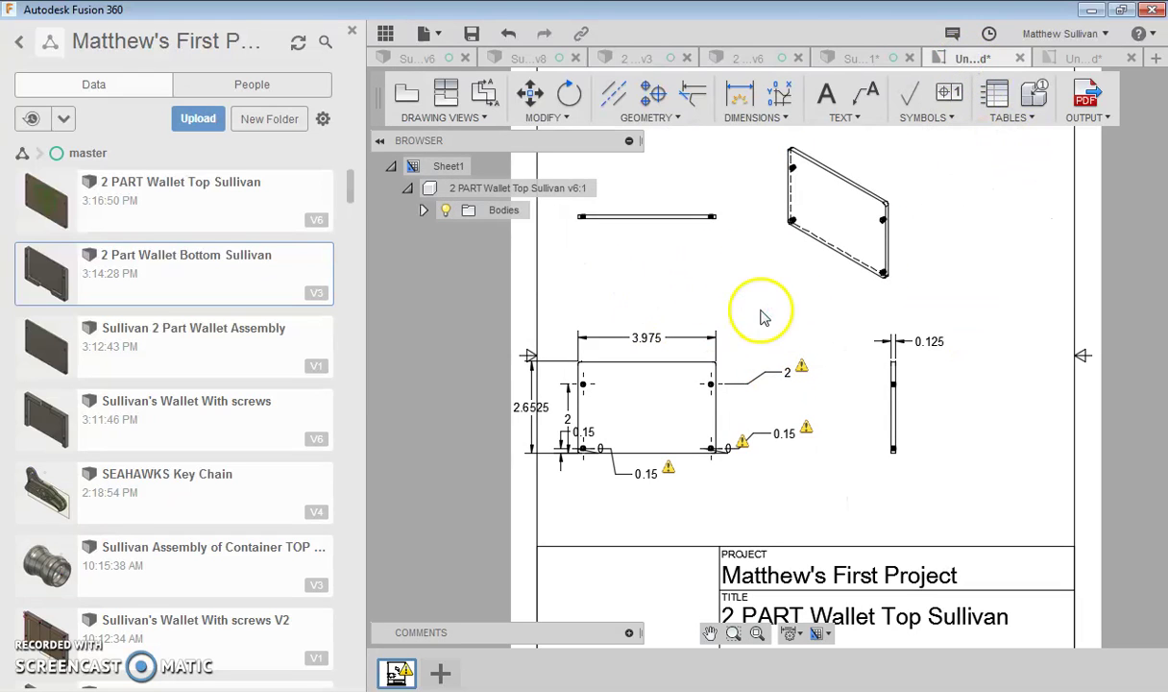
{"action": "left_click_drag", "start_coordinate": [810, 429], "coordinate": [789, 437]}
{"action": "left_click", "coordinate": [743, 448]}
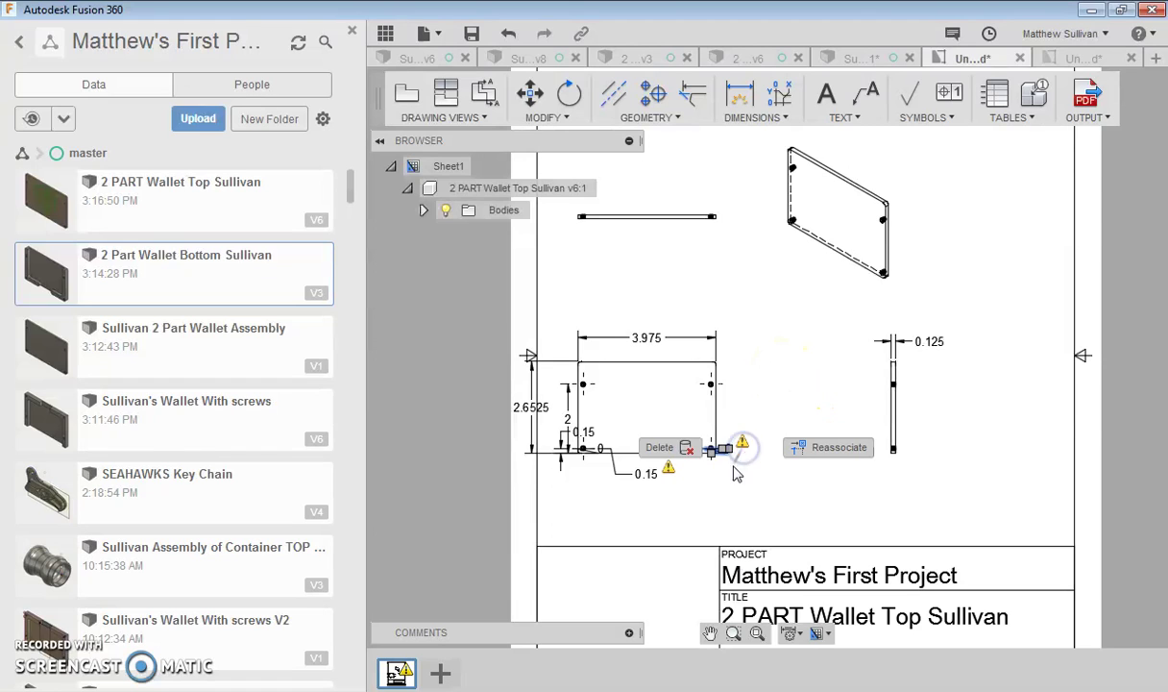
{"action": "left_click", "coordinate": [850, 470]}
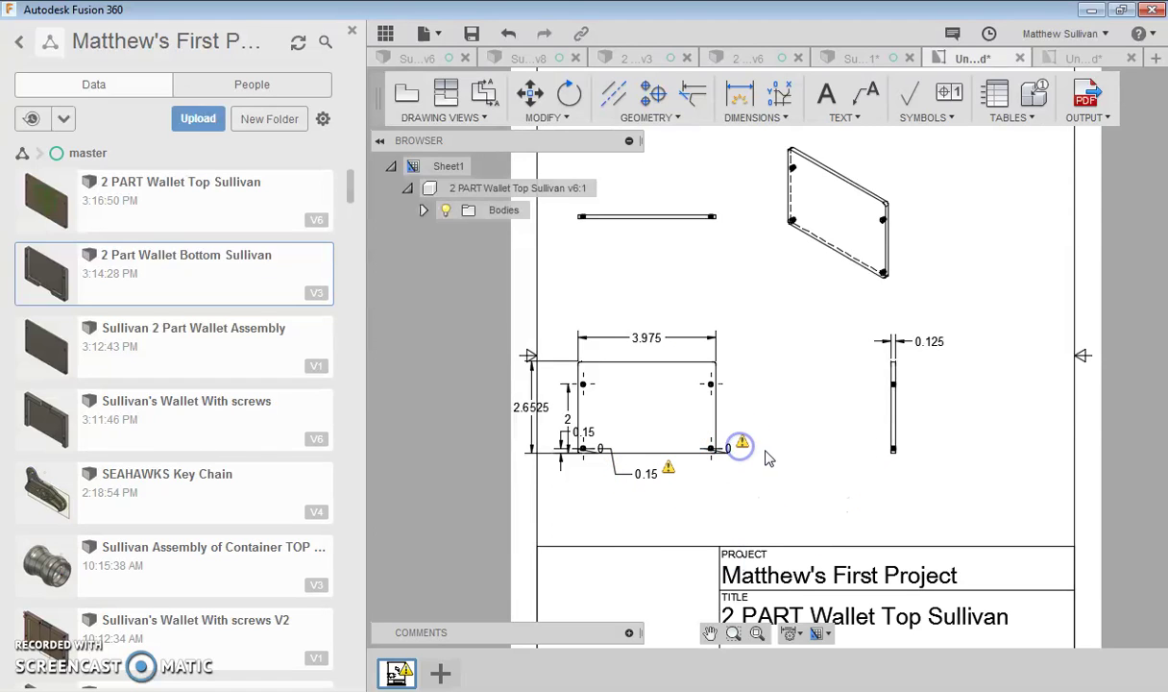
{"action": "left_click", "coordinate": [651, 479]}
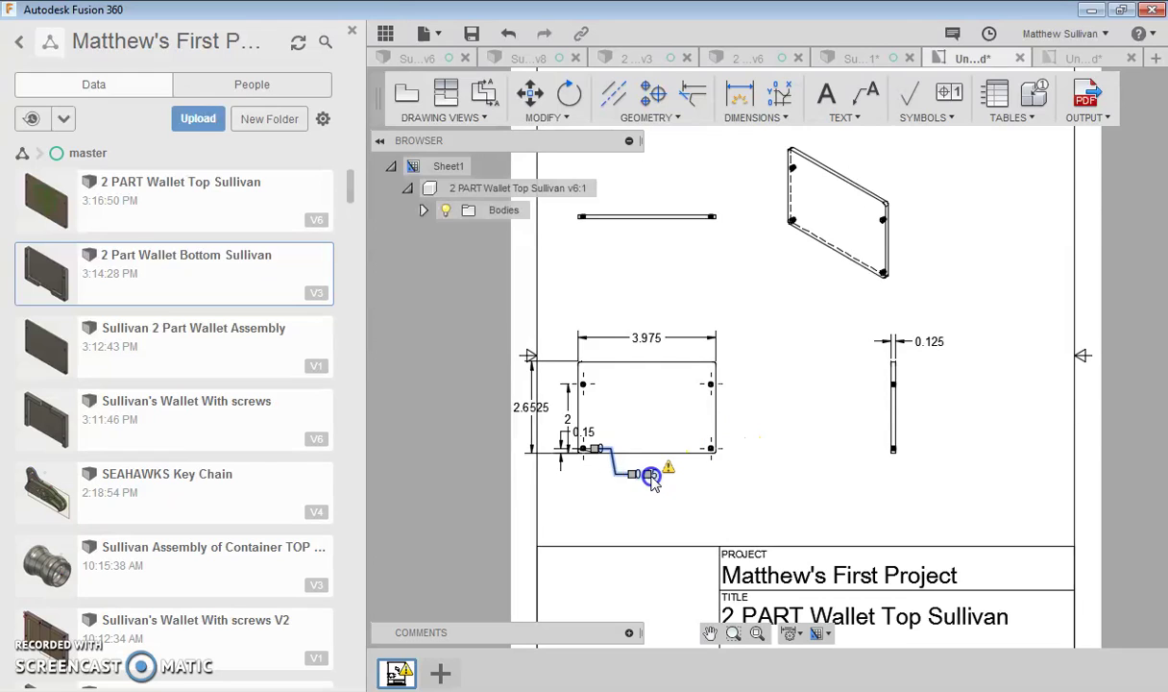
{"action": "left_click", "coordinate": [659, 486]}
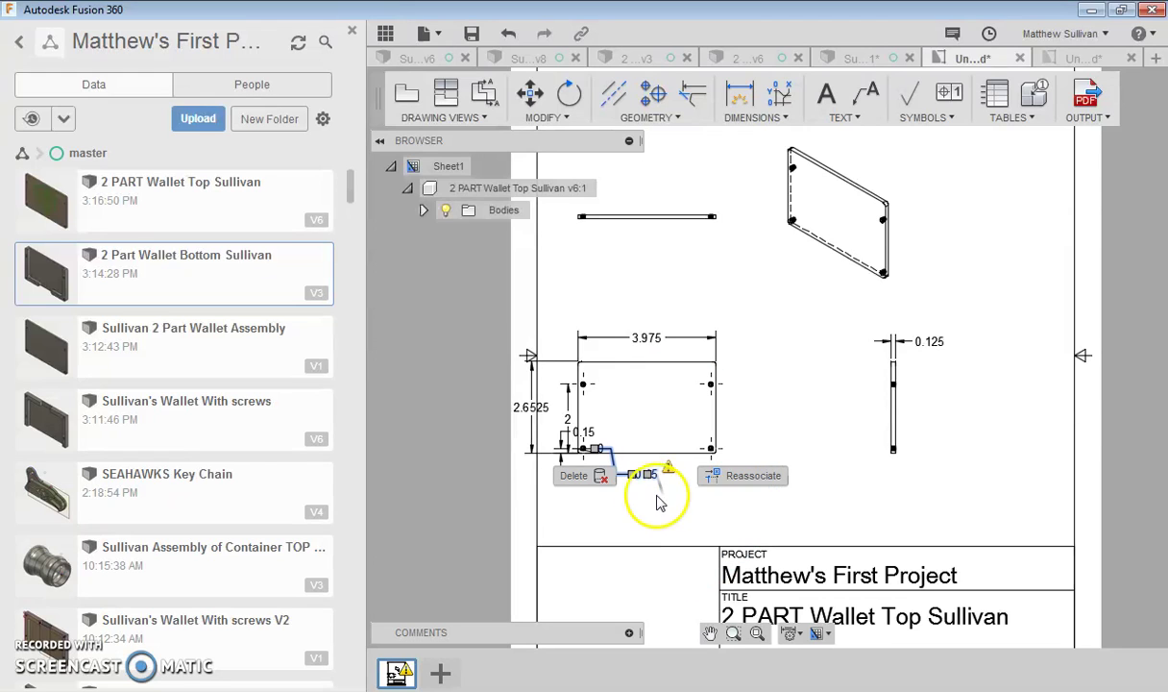
{"action": "left_click", "coordinate": [649, 483]}
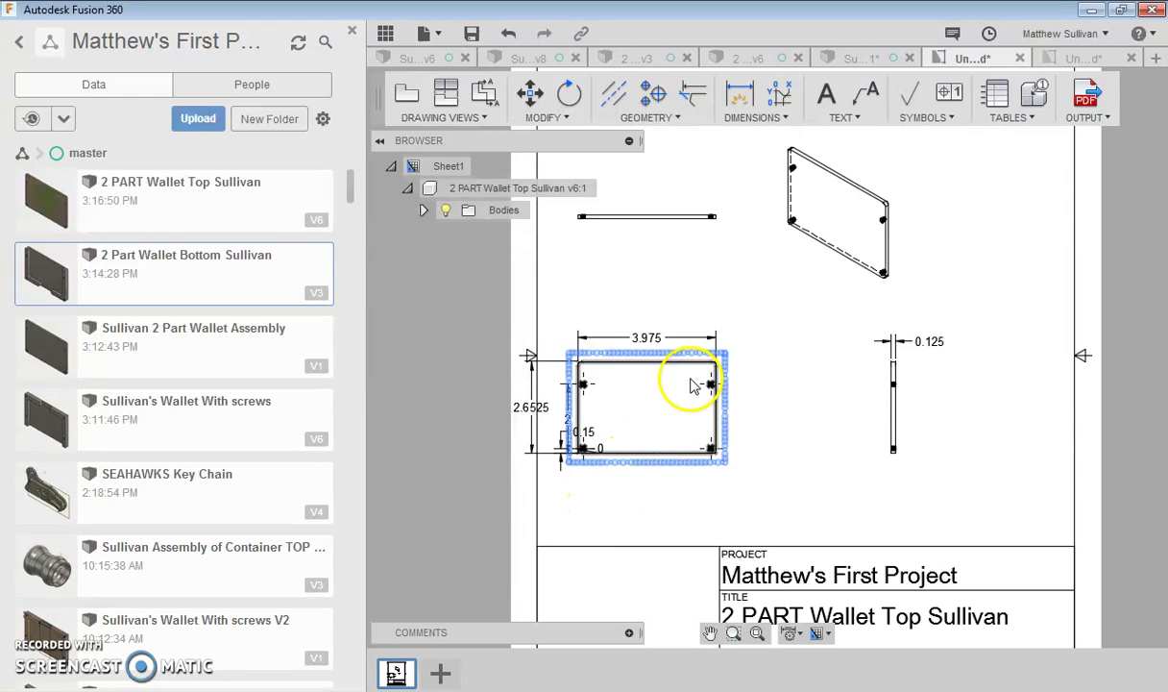
Move the front view slightly to the right, so its dimensions sit clear of the sheet's left border
{"action": "left_click", "coordinate": [733, 371]}
{"action": "left_click", "coordinate": [724, 380]}
{"action": "left_click", "coordinate": [667, 411]}
{"action": "left_click", "coordinate": [730, 405]}
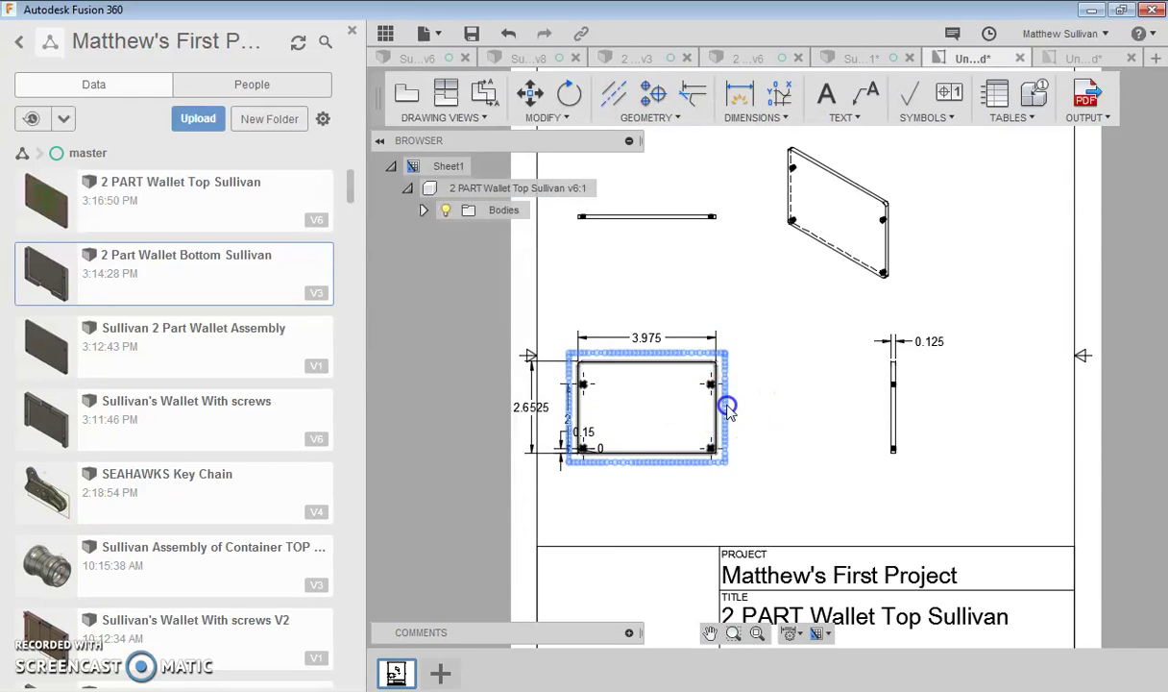
{"action": "left_click", "coordinate": [648, 410]}
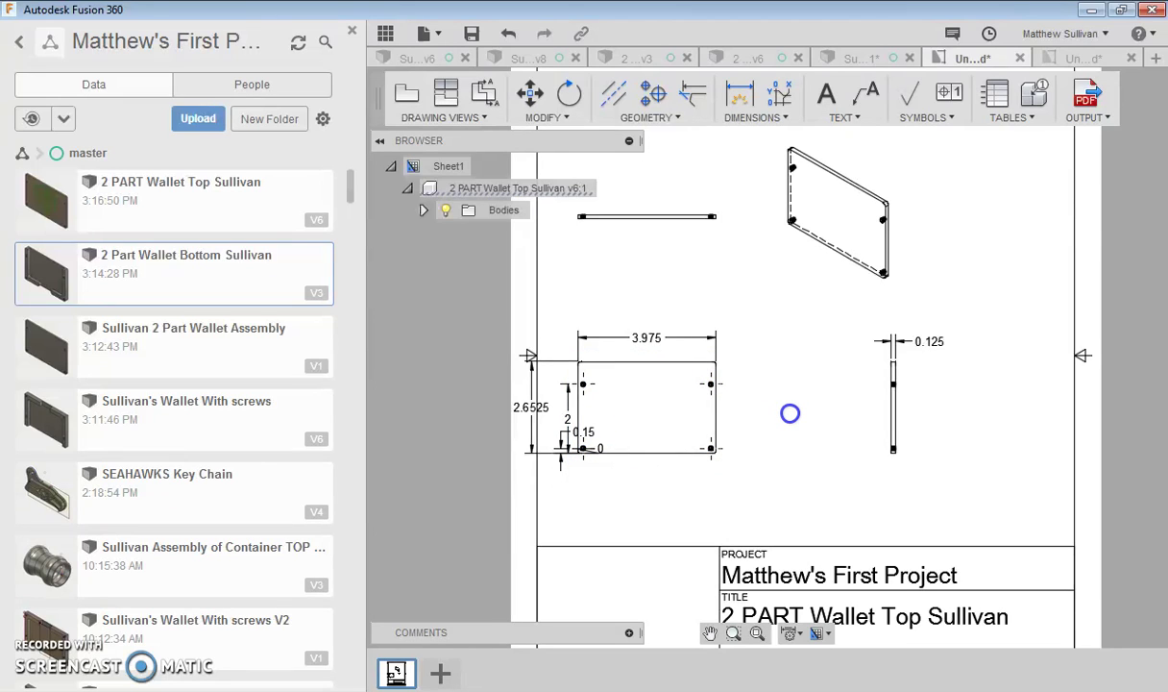
{"action": "left_click", "coordinate": [856, 370]}
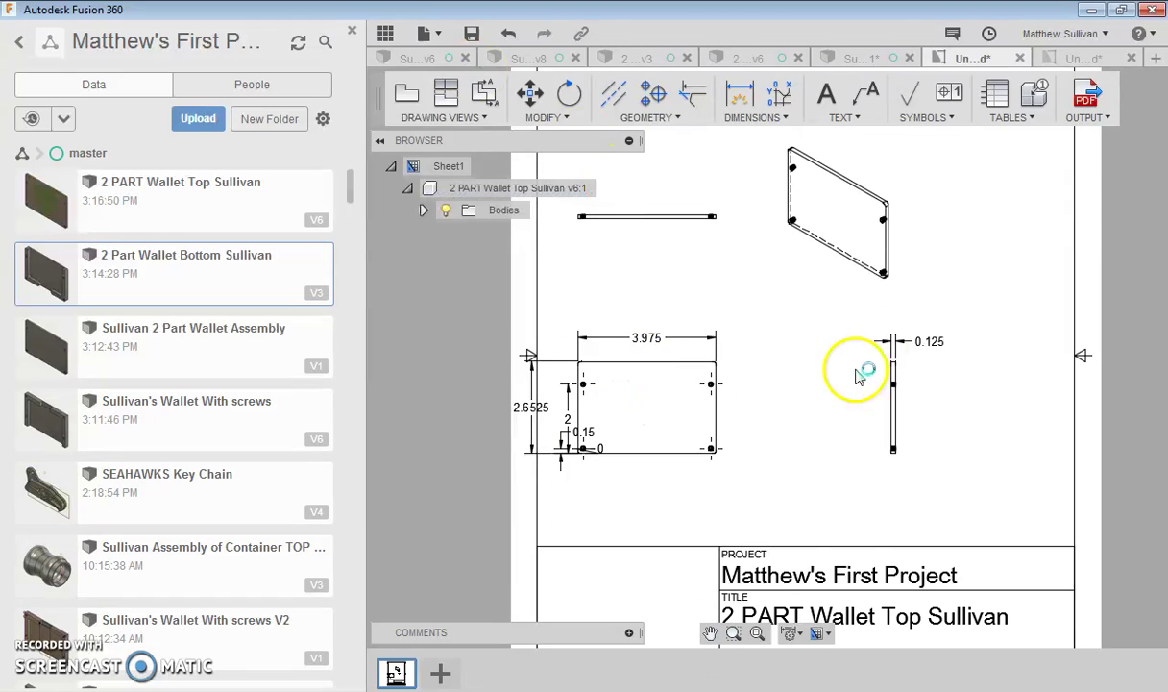
{"action": "left_click", "coordinate": [647, 407]}
{"action": "left_click", "coordinate": [684, 399]}
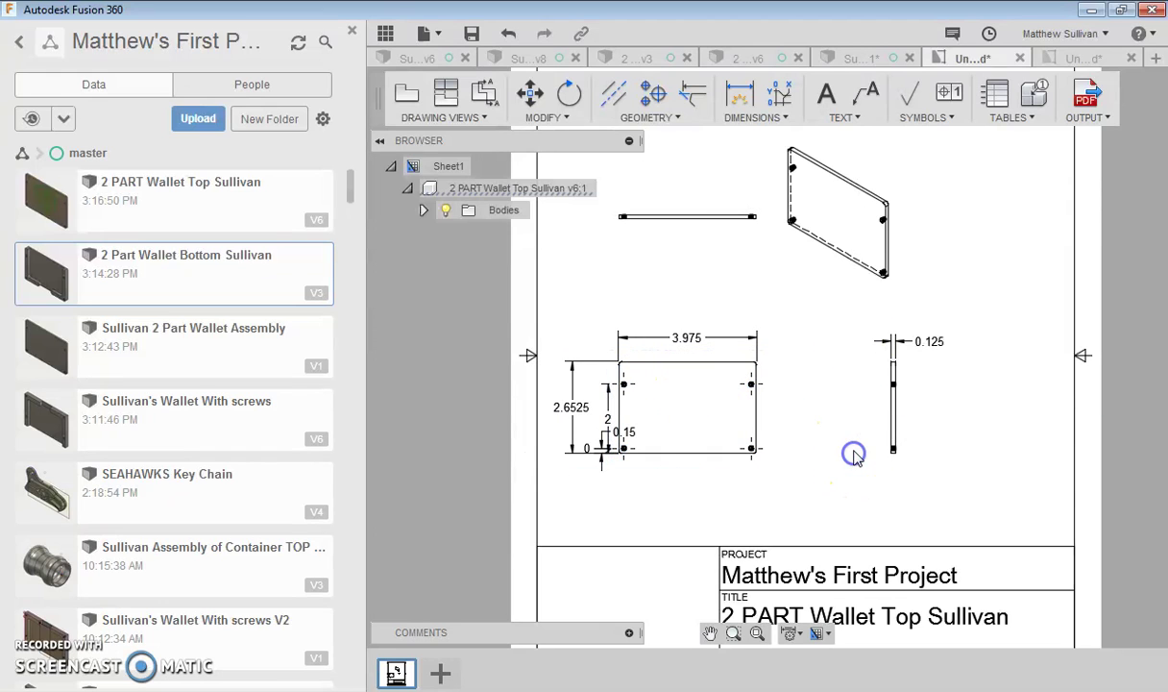
Move the lower-left hole's vertical offset dimension so its text sits below the front view's bottom edge
{"action": "scroll", "coordinate": [663, 451], "scroll_direction": "up", "scroll_amount": 3}
{"action": "scroll", "coordinate": [543, 499], "scroll_direction": "up", "scroll_amount": 3}
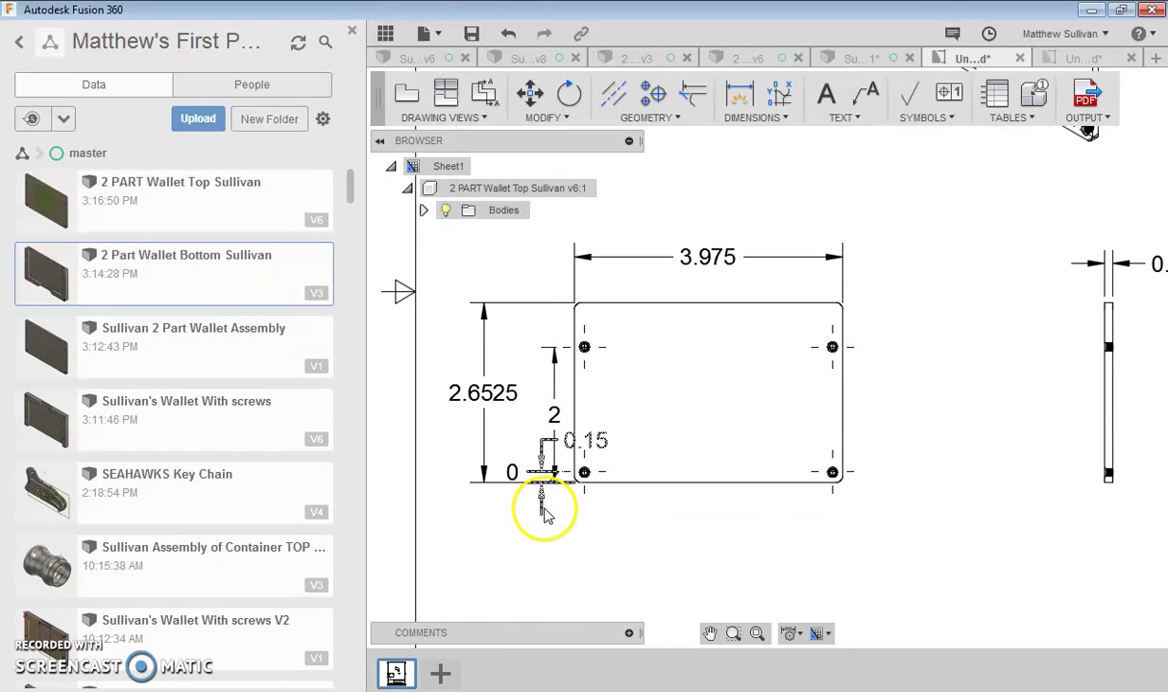
{"action": "left_click", "coordinate": [607, 437]}
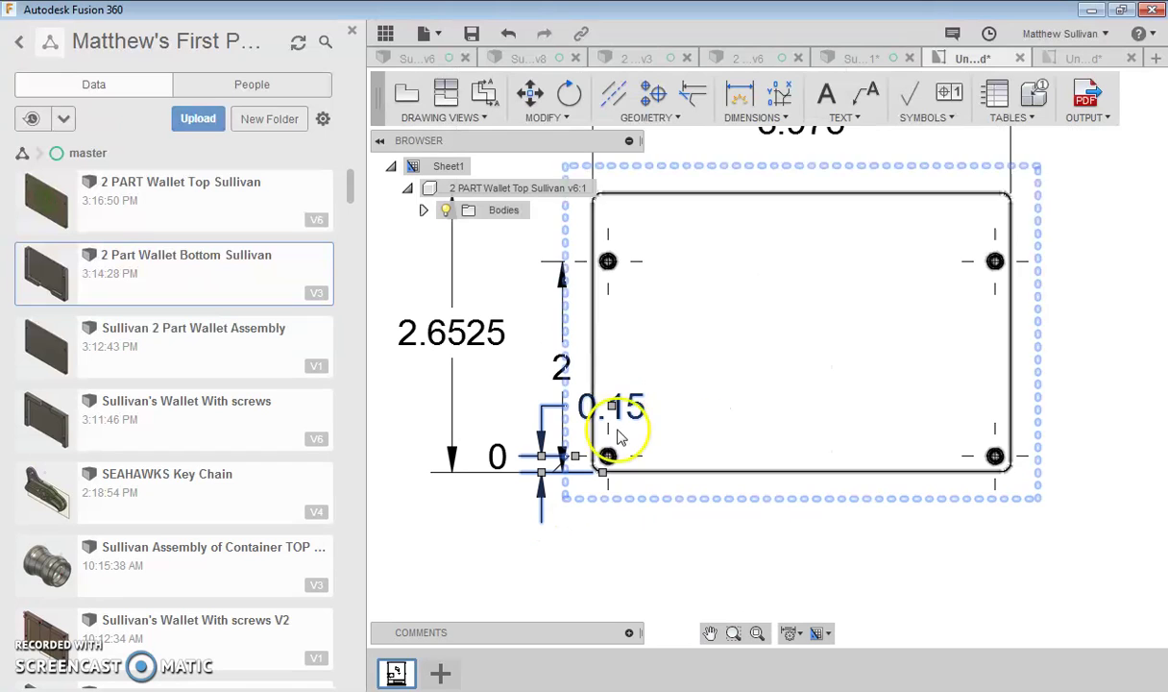
{"action": "left_click_drag", "start_coordinate": [625, 412], "coordinate": [757, 533]}
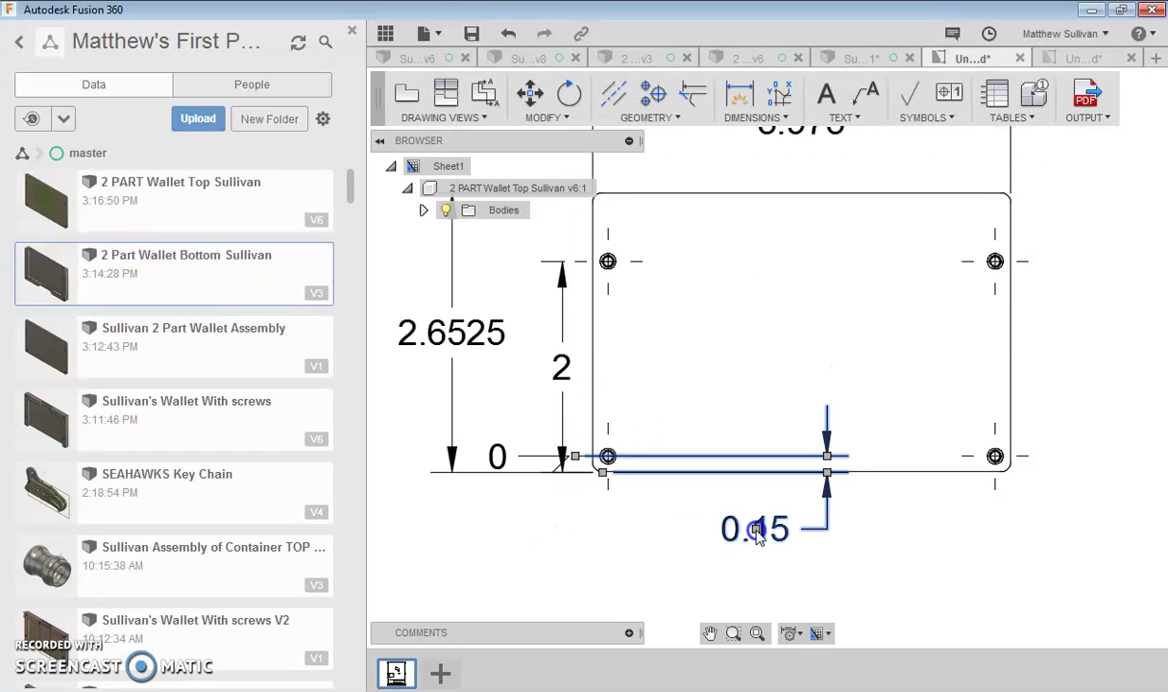
Delete the leftover 0 ordinate dimension beside the front view's lower-left corner
{"action": "left_click", "coordinate": [661, 549]}
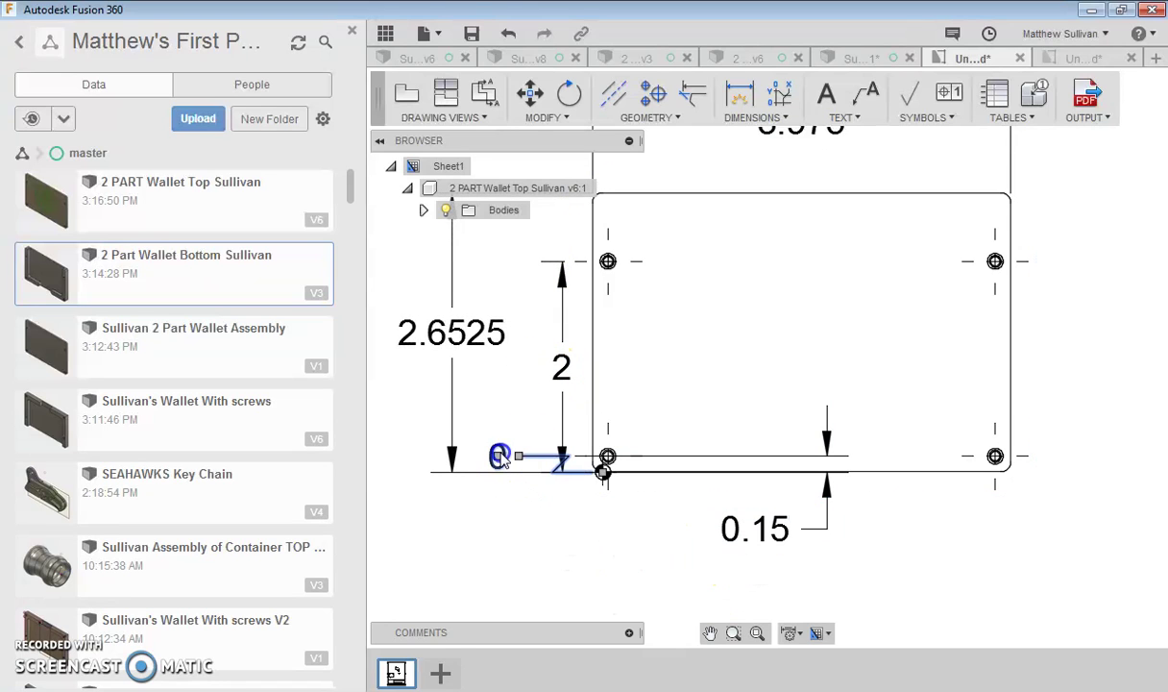
{"action": "key", "text": "Delete"}
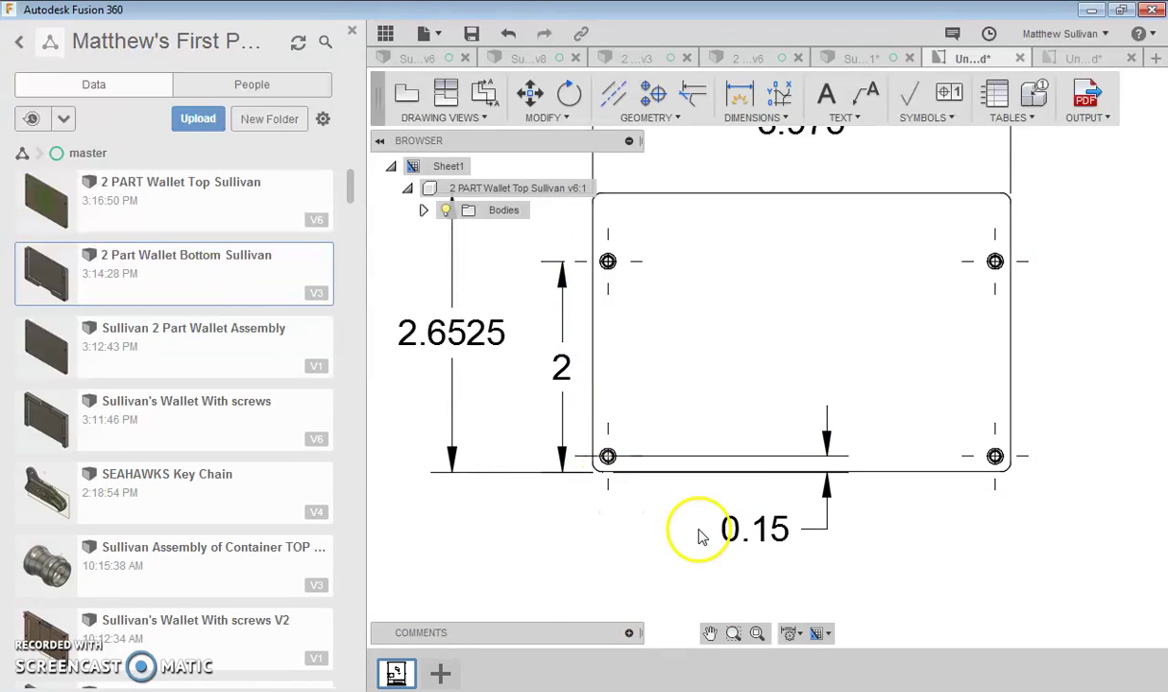
{"action": "scroll", "coordinate": [499, 530], "scroll_direction": "down", "scroll_amount": 2}
{"action": "scroll", "coordinate": [499, 530], "scroll_direction": "down", "scroll_amount": 1}
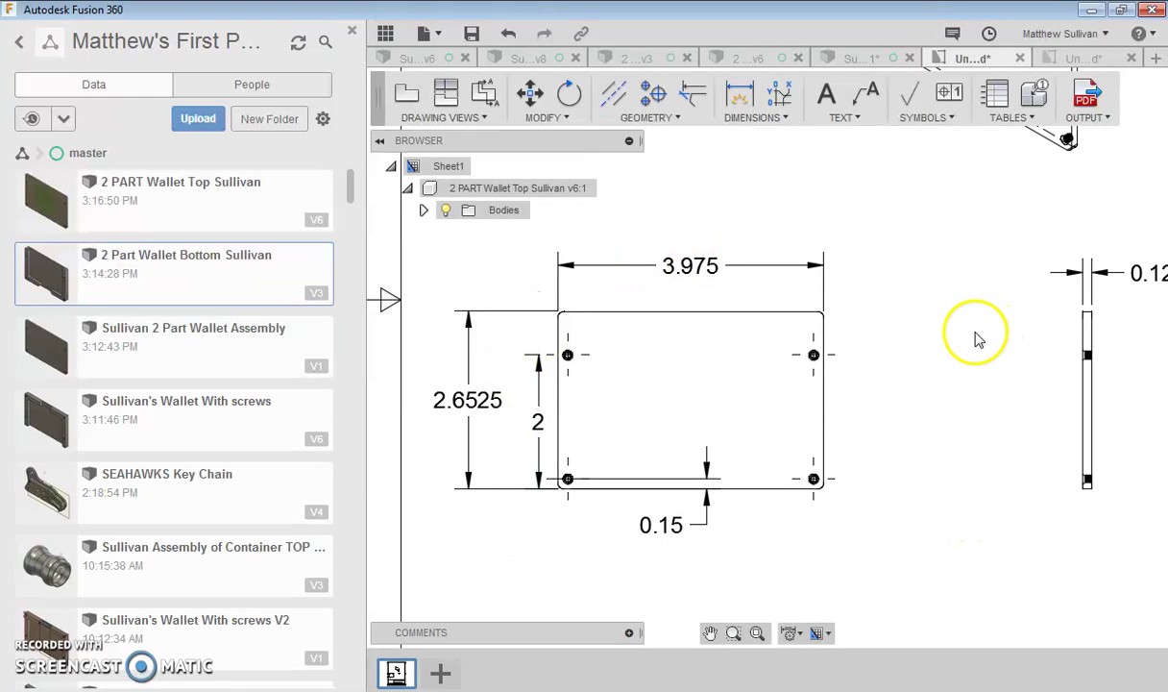
Save the wallet top drawing under its suggested name in the master folder, and return to the wallet bottom drawing
{"action": "key", "text": "ctrl+s"}
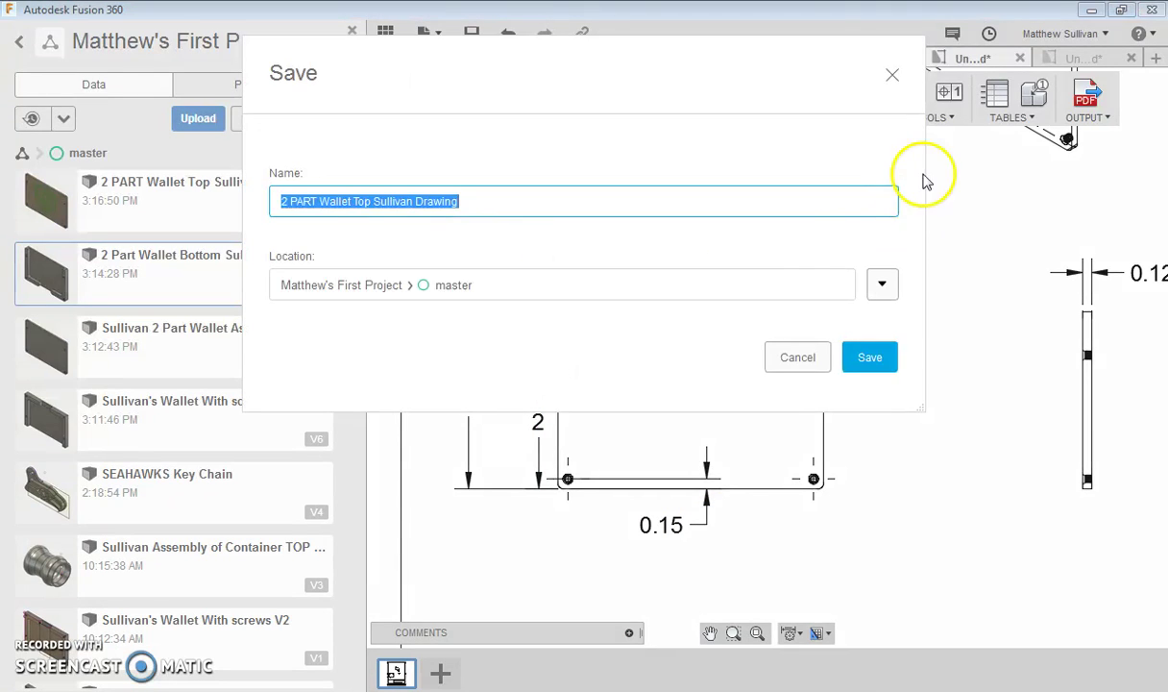
{"action": "left_click", "coordinate": [850, 358]}
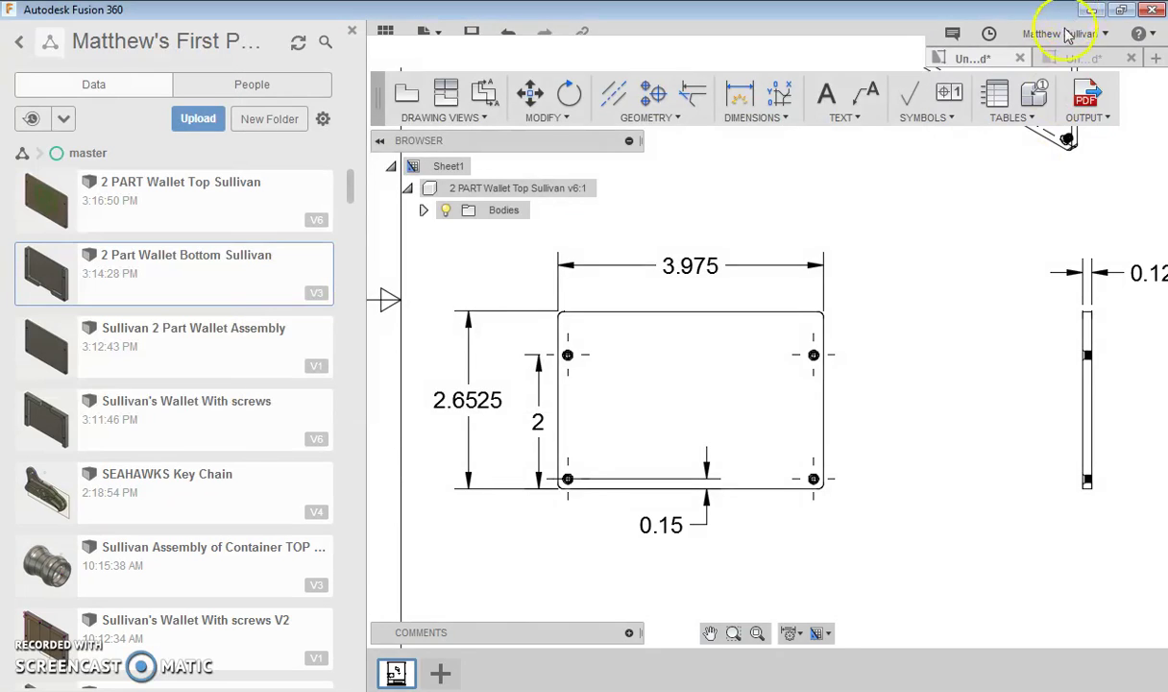
{"action": "left_click", "coordinate": [1074, 56]}
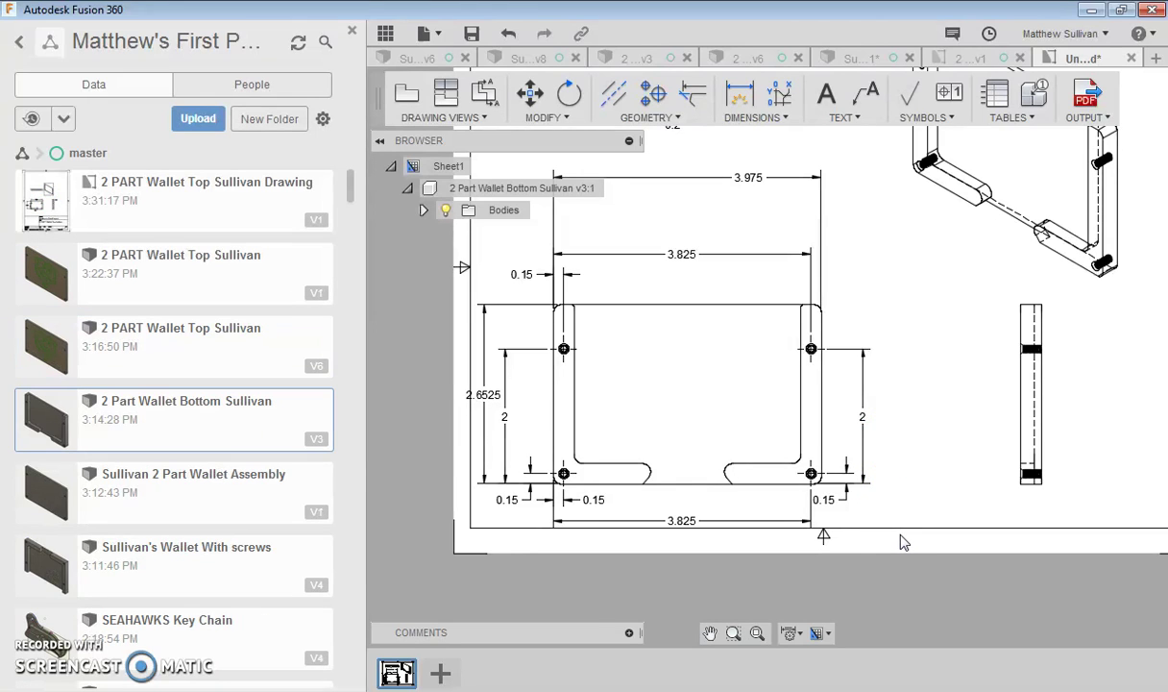
Add a horizontal linear dimension for the inner pocket's width in the front view, placed just above the view's top edge
{"action": "left_click", "coordinate": [898, 515]}
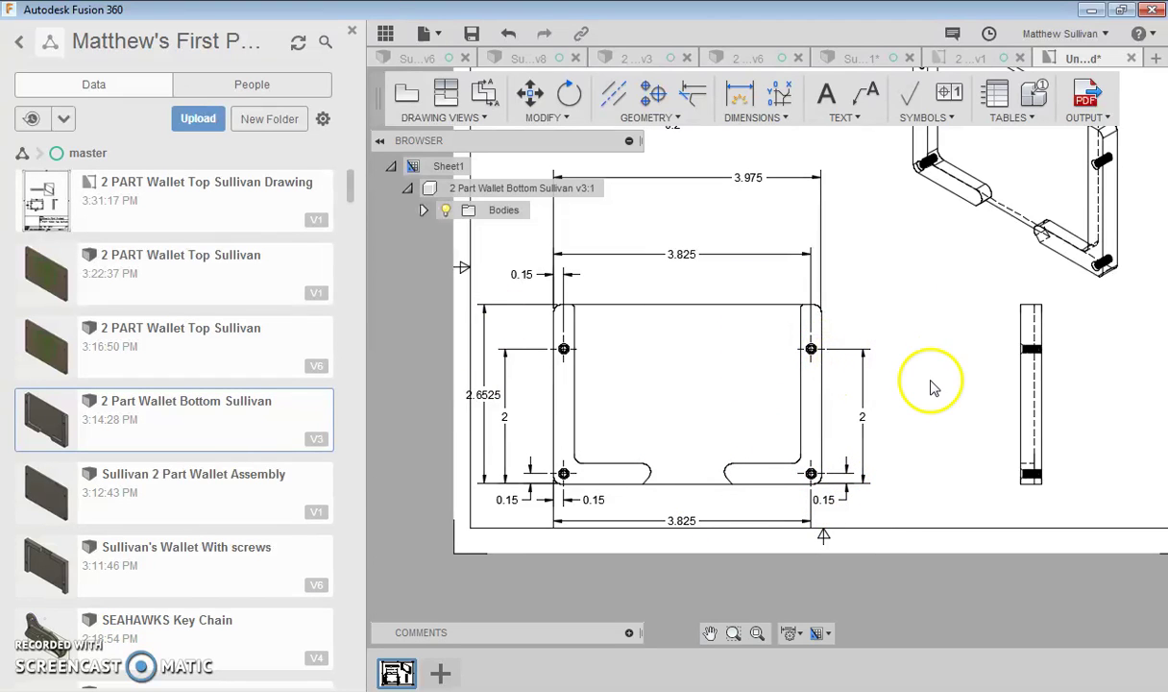
{"action": "scroll", "coordinate": [927, 379], "scroll_direction": "down", "scroll_amount": 3}
{"action": "scroll", "coordinate": [862, 295], "scroll_direction": "up", "scroll_amount": 3}
{"action": "left_click", "coordinate": [754, 113]}
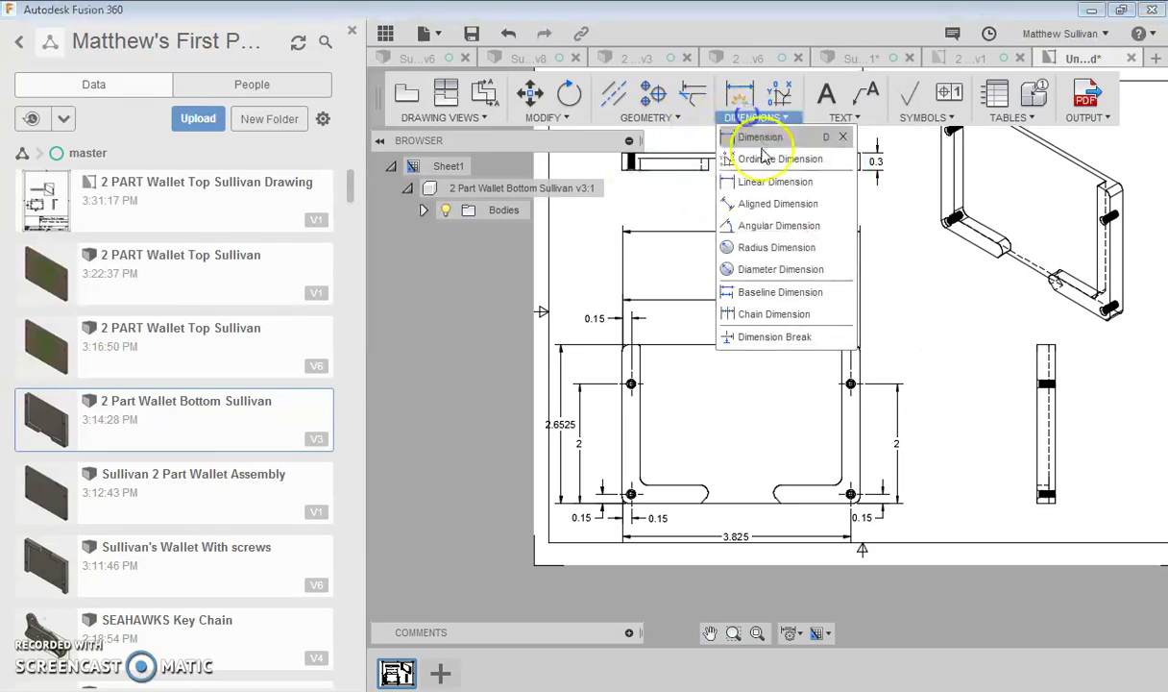
{"action": "left_click", "coordinate": [759, 183]}
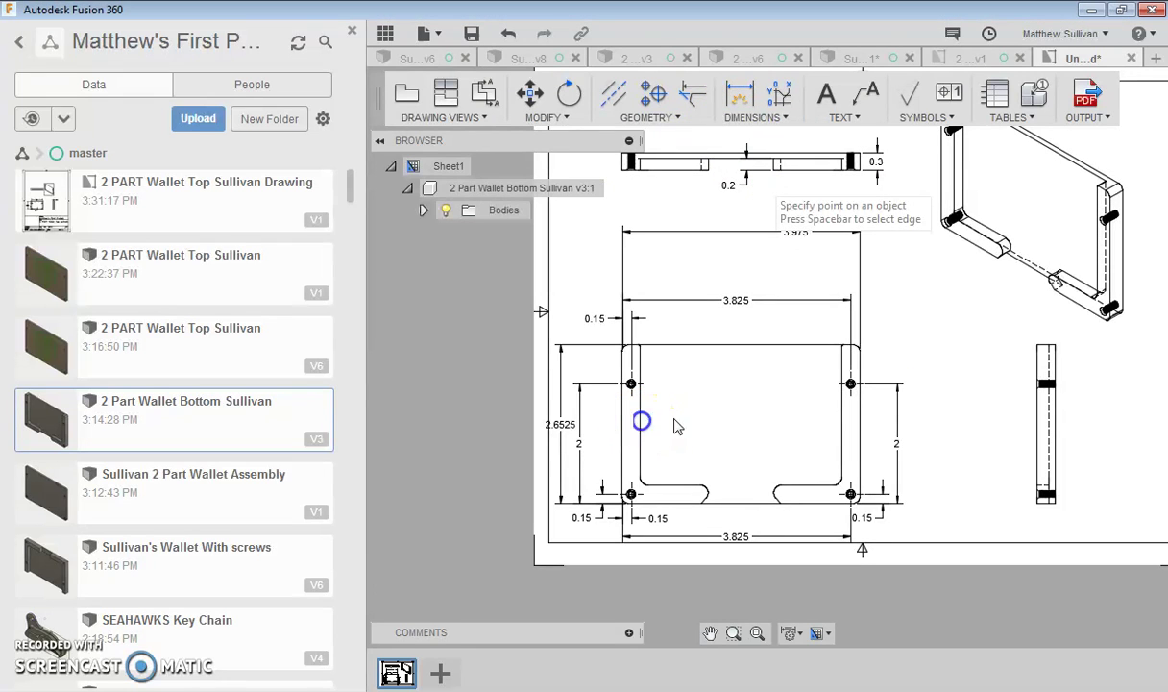
{"action": "left_click", "coordinate": [841, 418]}
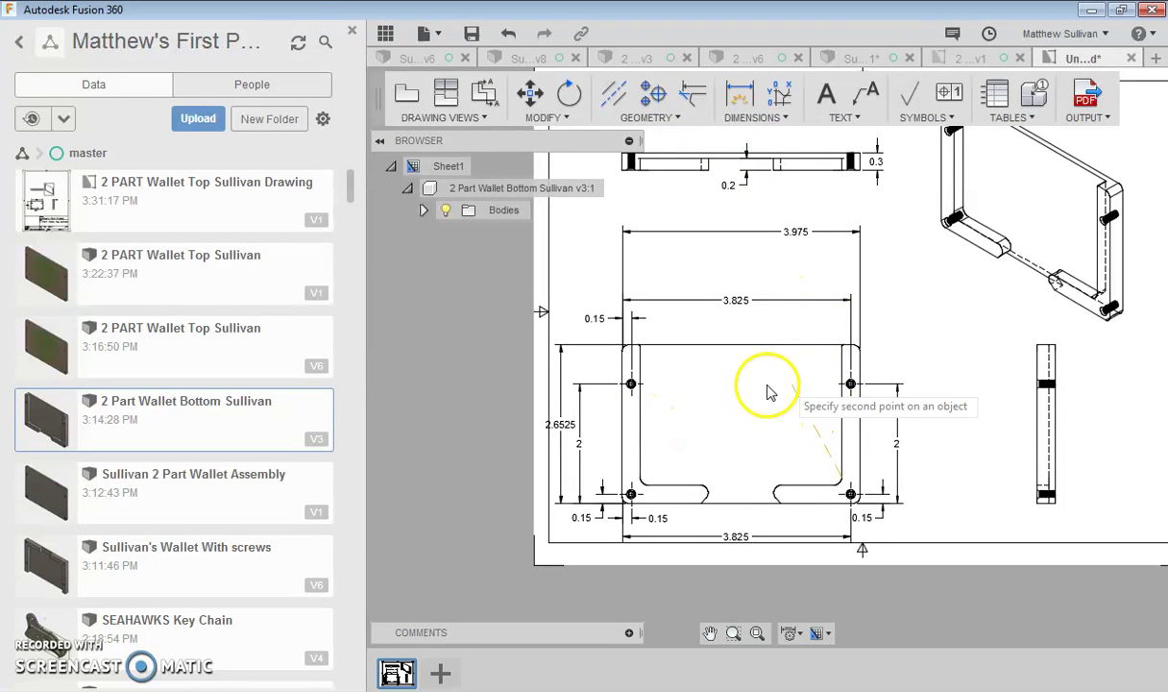
{"action": "left_click", "coordinate": [645, 477]}
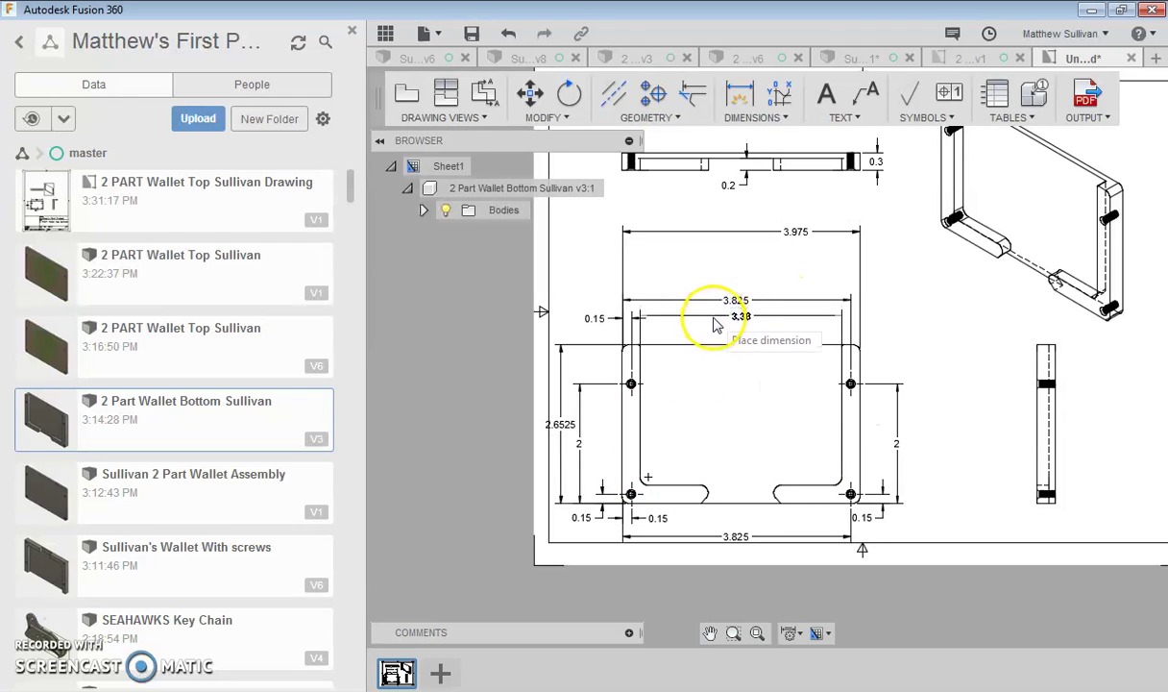
{"action": "left_click", "coordinate": [716, 326]}
{"action": "scroll", "coordinate": [759, 396], "scroll_direction": "up", "scroll_amount": 2}
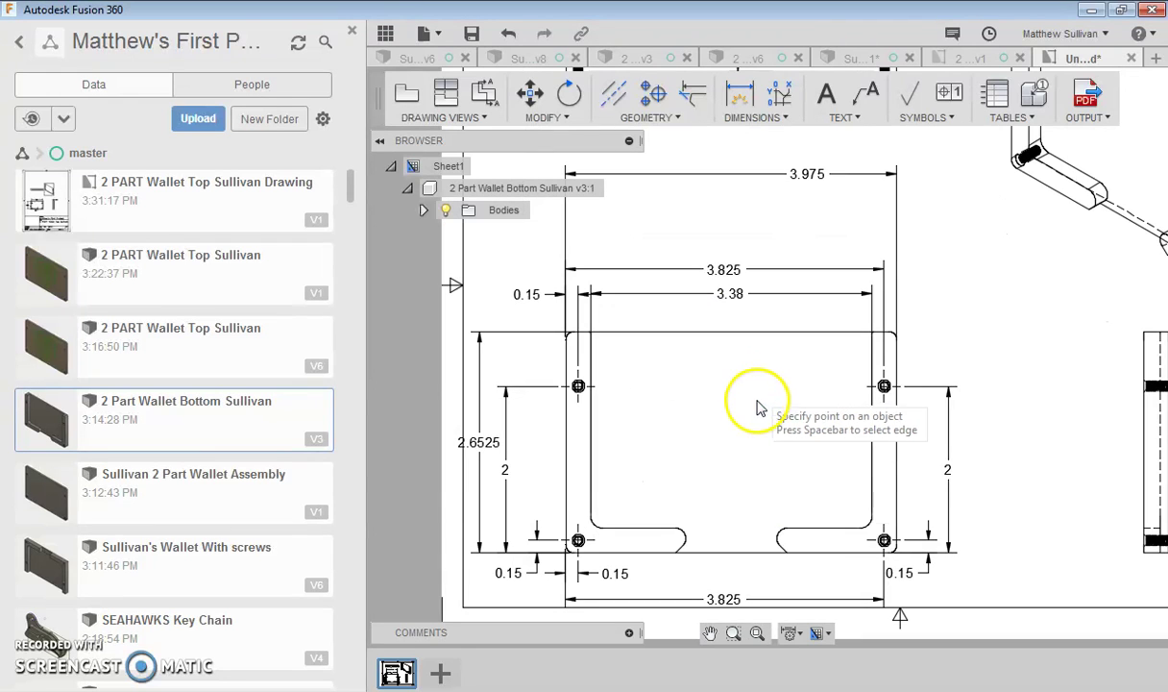
{"action": "left_click", "coordinate": [673, 530]}
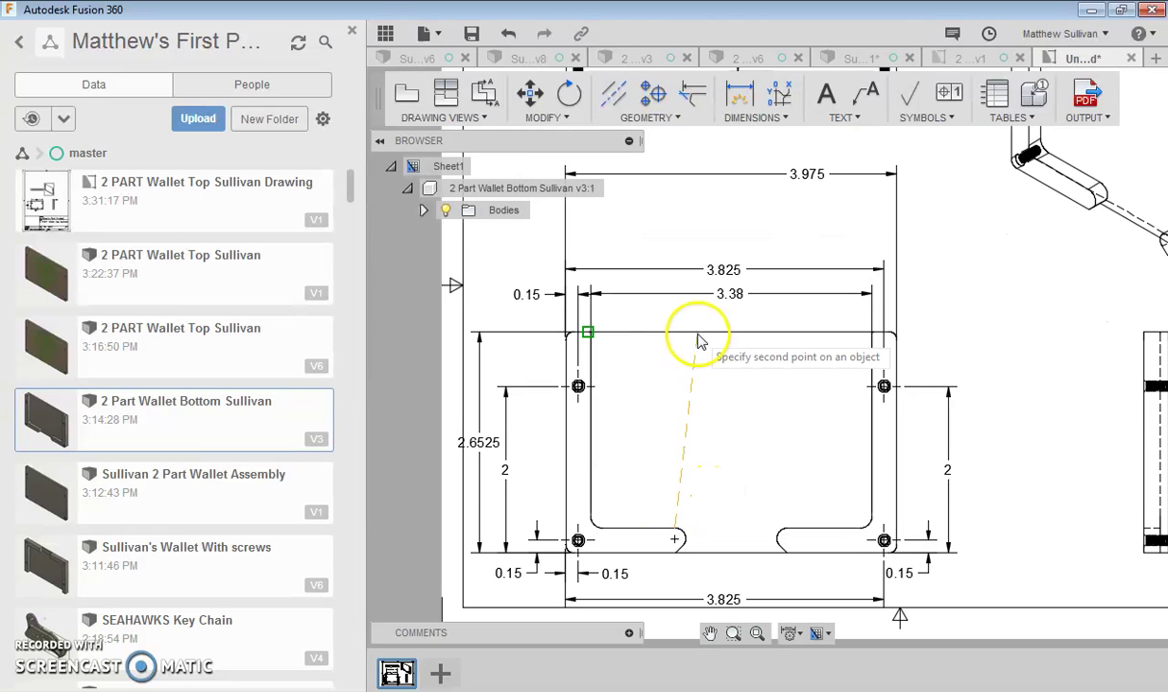
{"action": "left_click", "coordinate": [590, 333]}
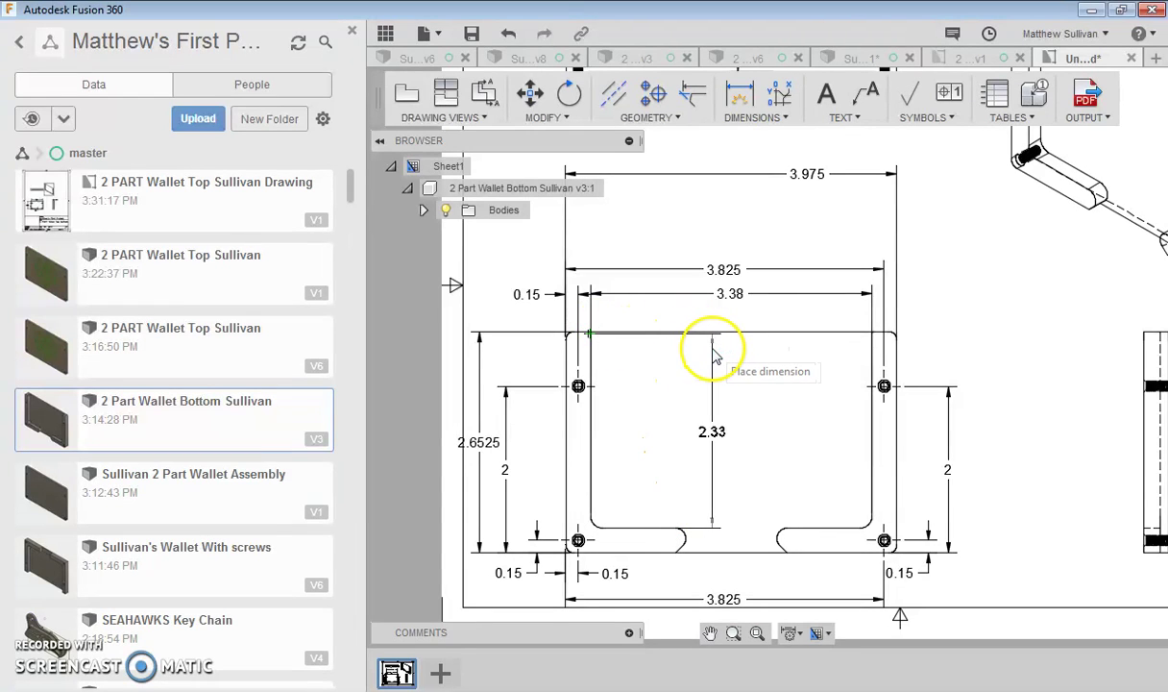
{"action": "scroll", "coordinate": [711, 353], "scroll_direction": "up", "scroll_amount": 2}
{"action": "key", "text": "Escape"}
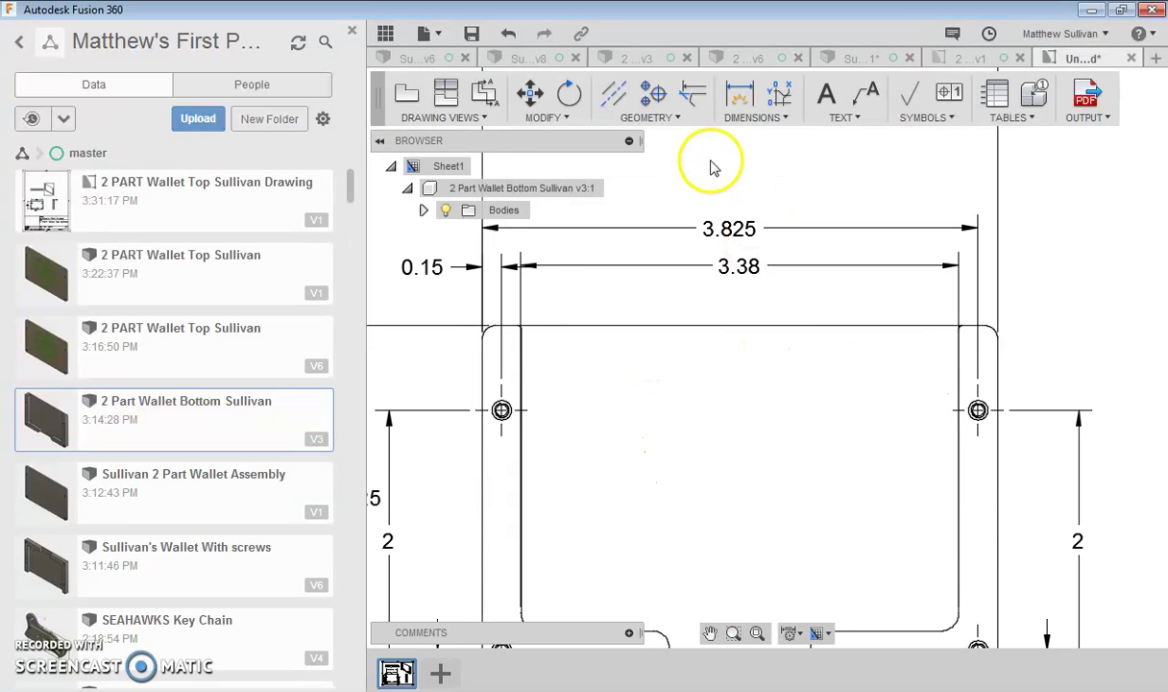
Dimension the pocket's vertical depth in the front view, from the lower-right tab's upper edge to the view's top edge
{"action": "left_click", "coordinate": [749, 117]}
{"action": "left_click", "coordinate": [754, 150]}
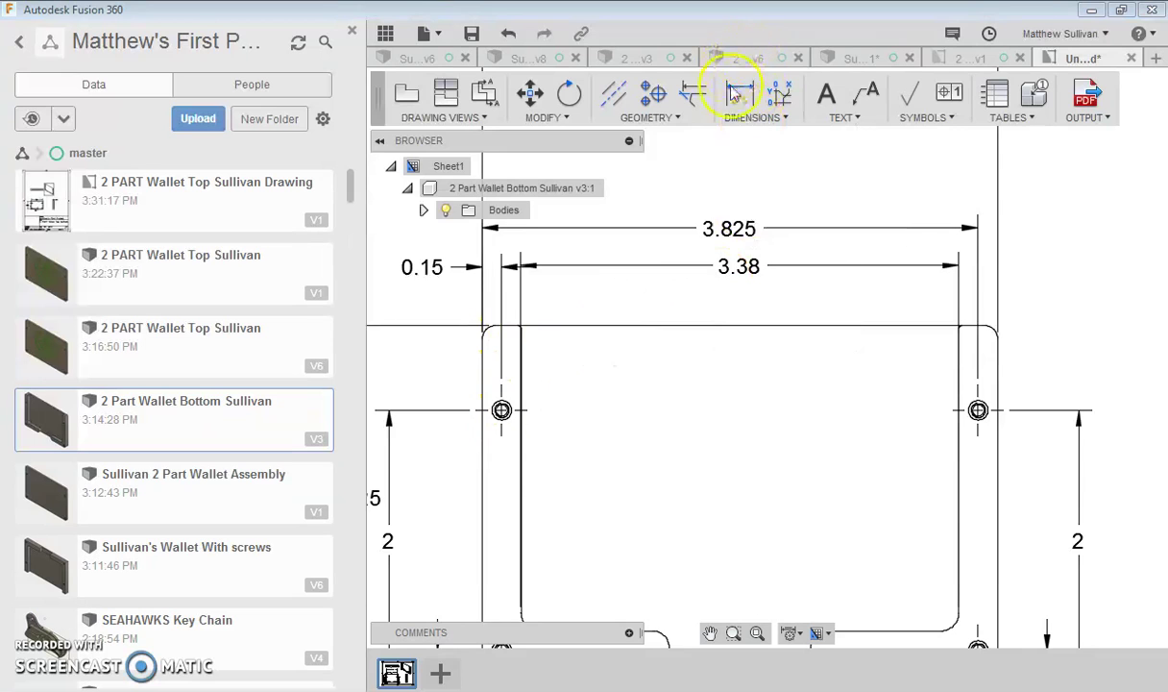
{"action": "left_click", "coordinate": [754, 117]}
{"action": "left_click", "coordinate": [769, 159]}
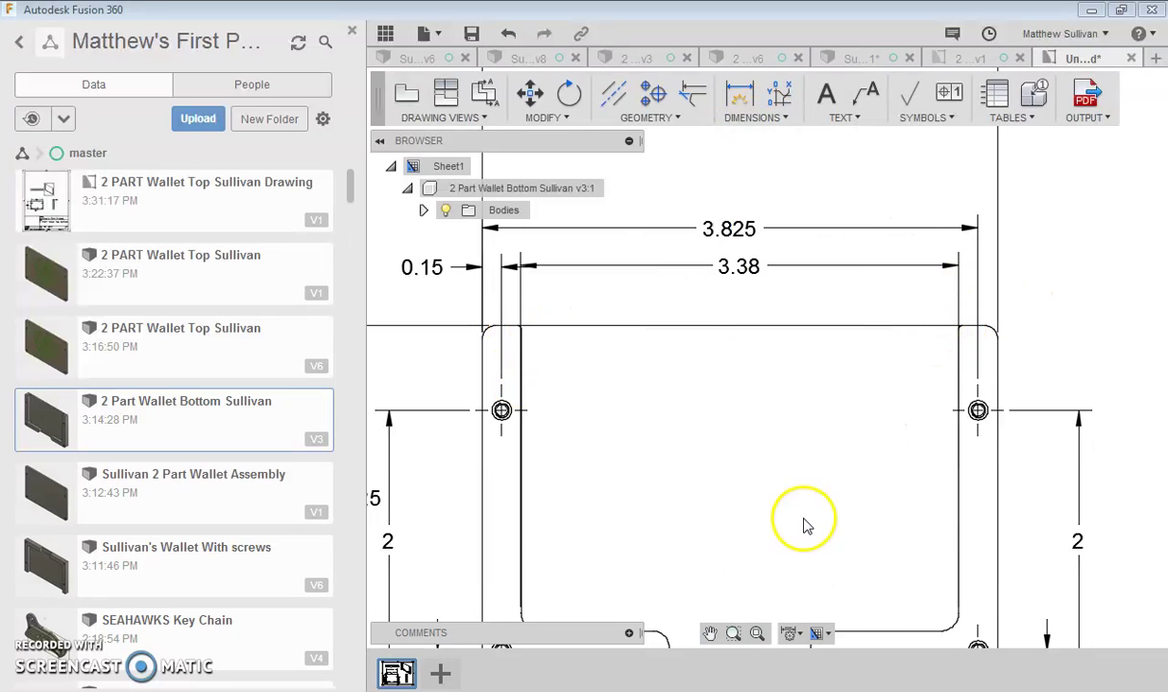
{"action": "scroll", "coordinate": [834, 409], "scroll_direction": "down", "scroll_amount": 3}
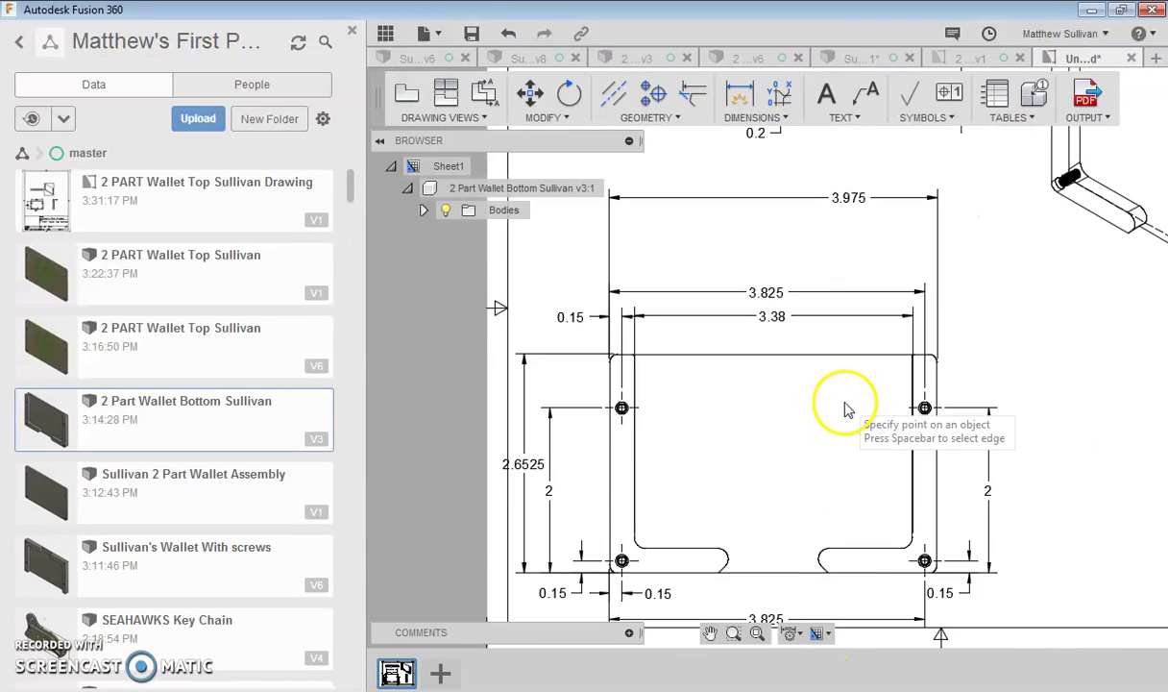
{"action": "scroll", "coordinate": [814, 557], "scroll_direction": "up", "scroll_amount": 3}
{"action": "left_click", "coordinate": [814, 557]}
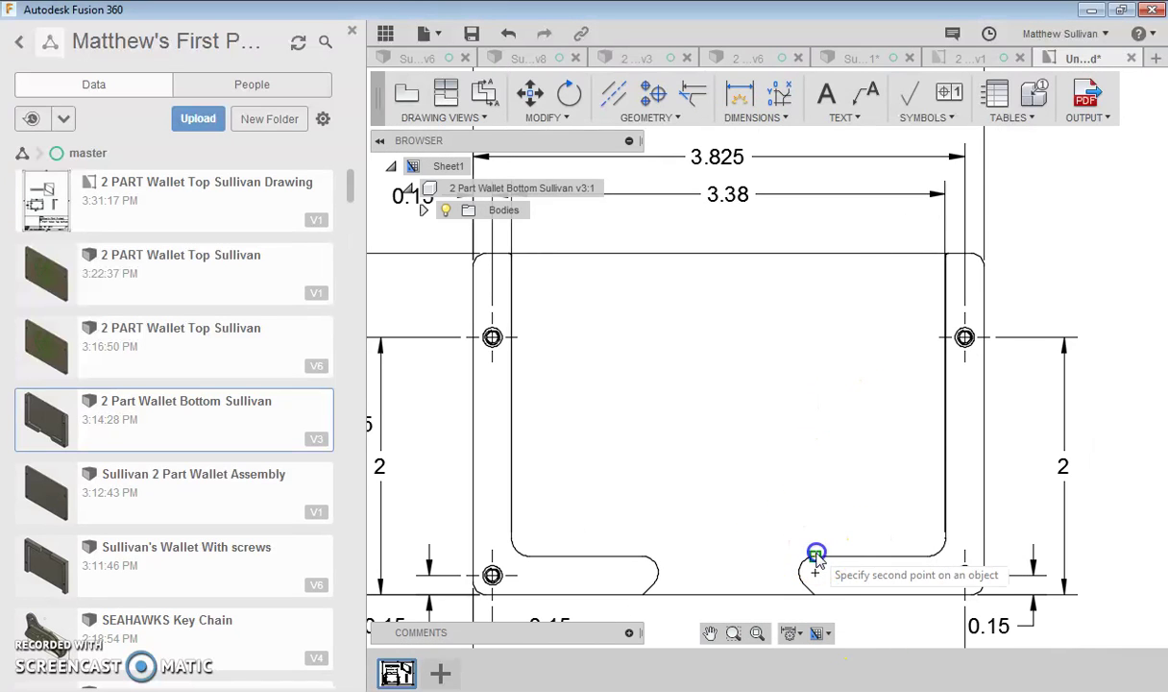
{"action": "scroll", "coordinate": [946, 257], "scroll_direction": "up", "scroll_amount": 2}
{"action": "scroll", "coordinate": [947, 256], "scroll_direction": "up", "scroll_amount": 1}
{"action": "left_click", "coordinate": [947, 256]}
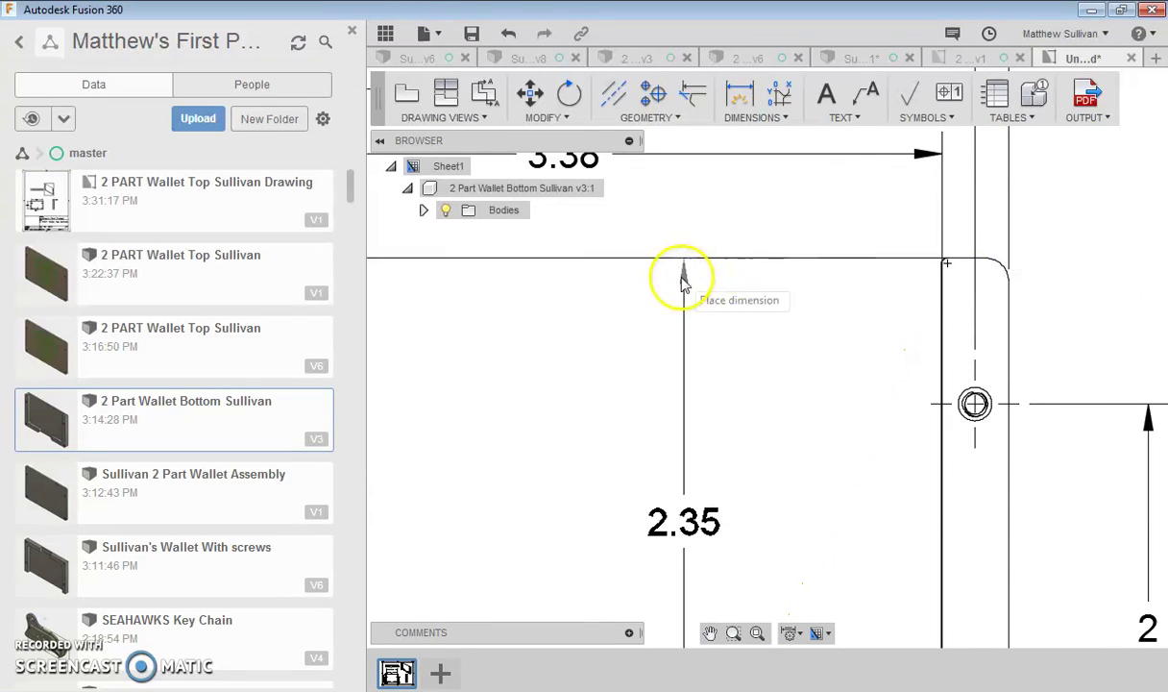
{"action": "left_click", "coordinate": [642, 266]}
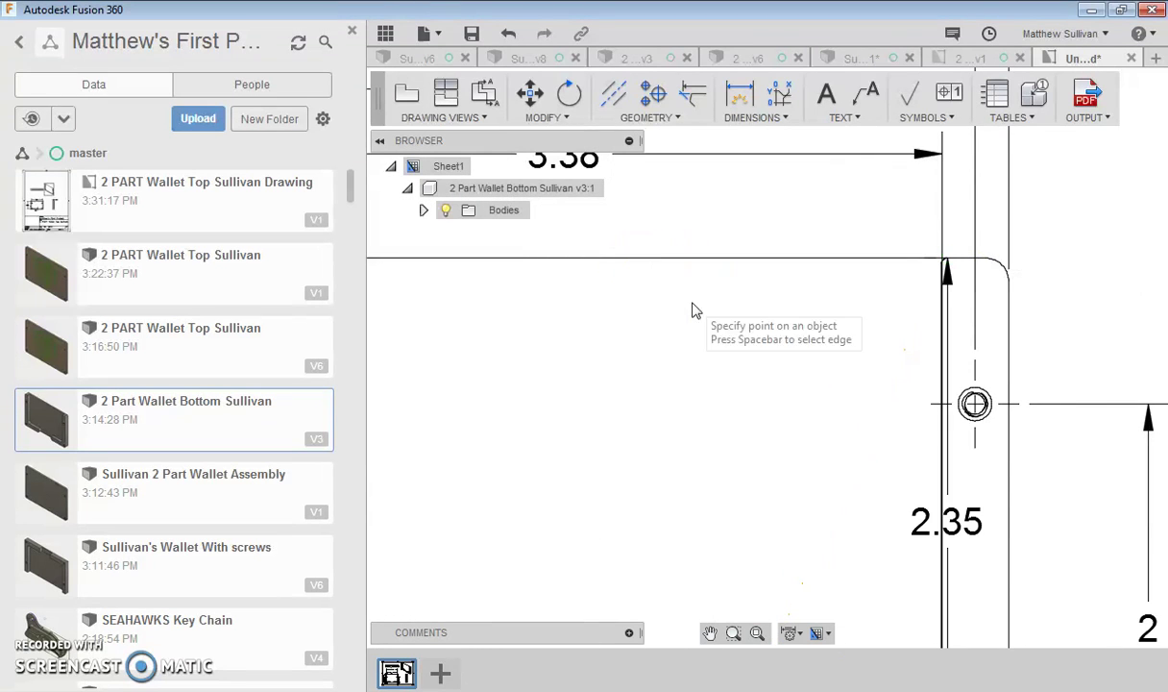
Move the pocket depth dimension from the pocket's right wall to the middle of the pocket
{"action": "key", "text": "Escape"}
{"action": "left_click", "coordinate": [951, 529]}
{"action": "left_click", "coordinate": [948, 521]}
{"action": "left_click", "coordinate": [947, 524]}
{"action": "left_click", "coordinate": [725, 494]}
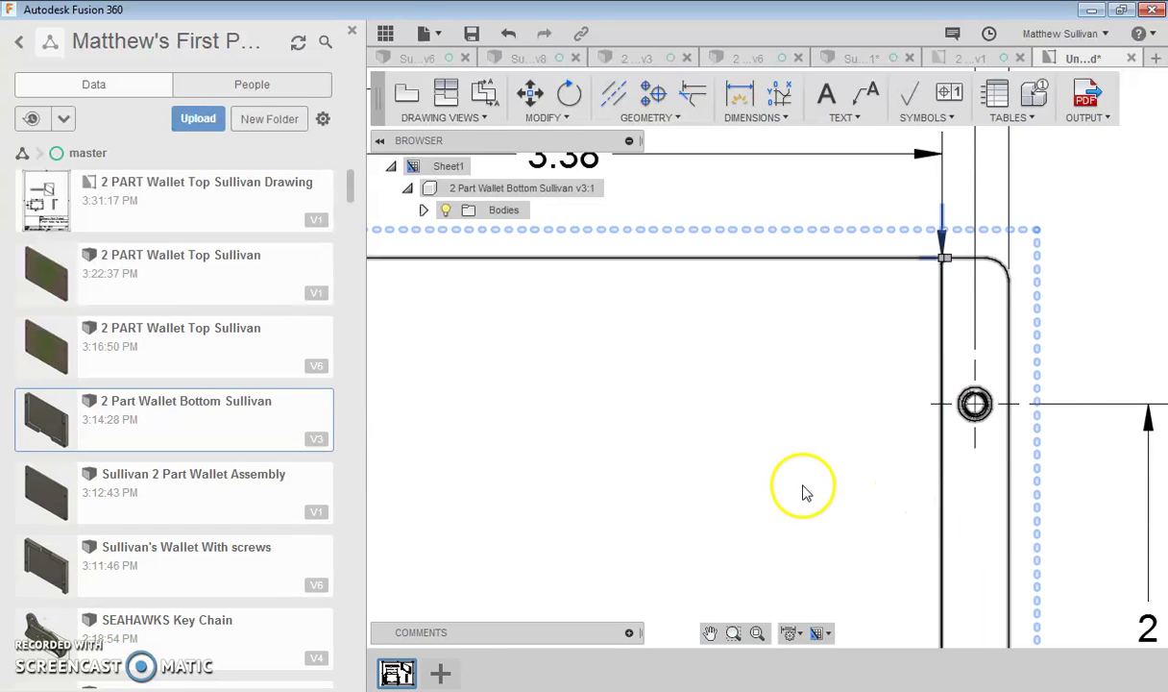
{"action": "scroll", "coordinate": [810, 461], "scroll_direction": "down", "scroll_amount": 7}
{"action": "left_click", "coordinate": [854, 549]}
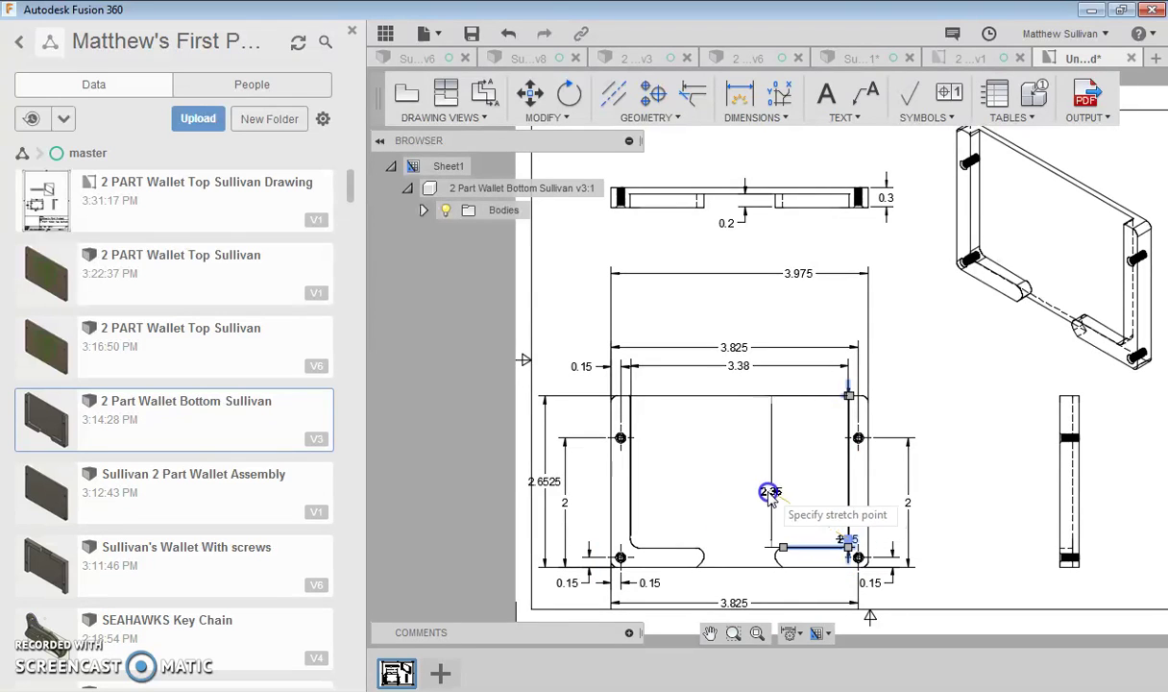
{"action": "left_click", "coordinate": [743, 477]}
Set the primary precision of the pocket depth dimension to 0.12345
{"action": "left_click", "coordinate": [1052, 158]}
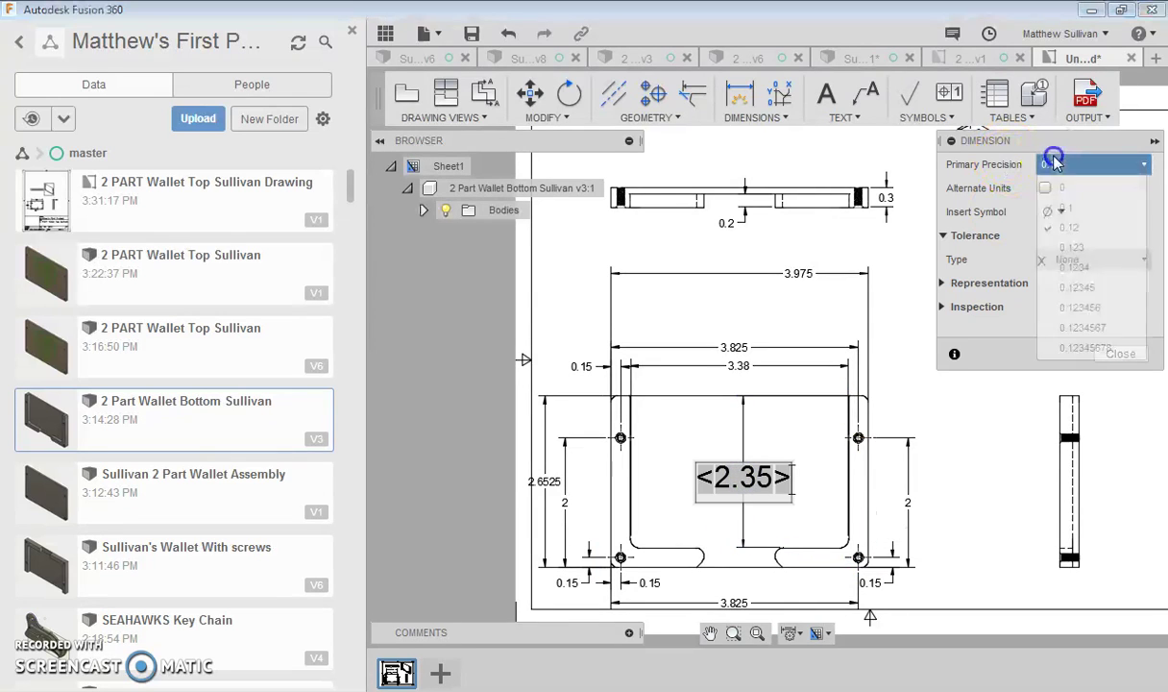
{"action": "left_click", "coordinate": [1072, 287]}
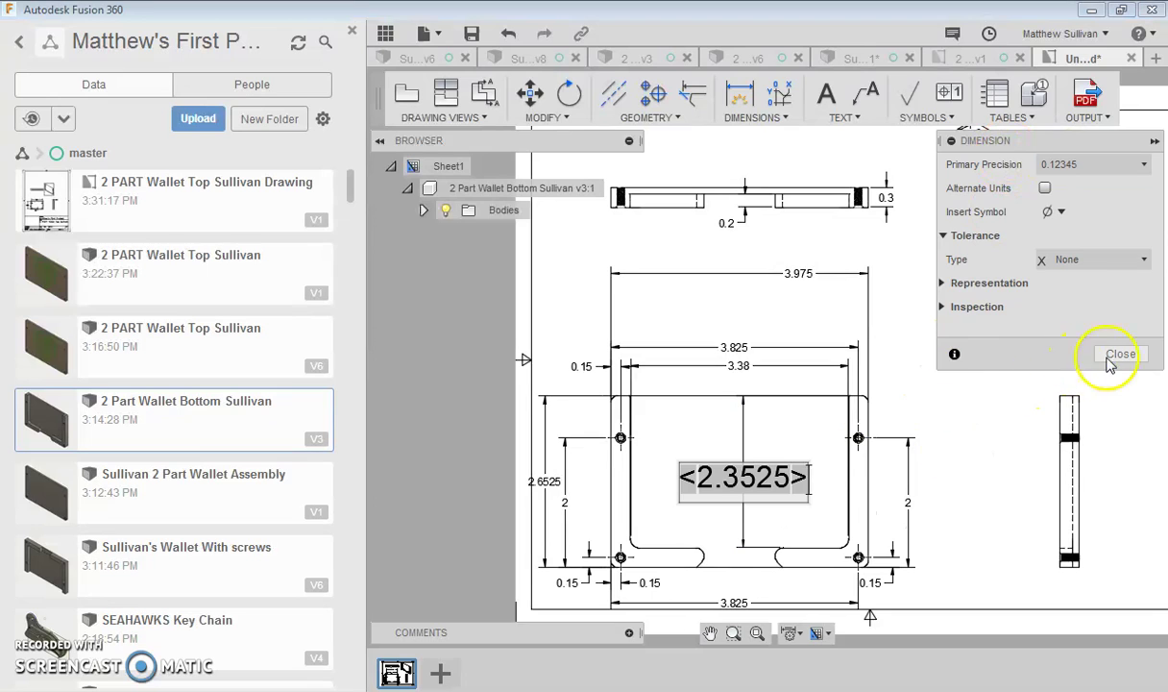
{"action": "left_click", "coordinate": [1119, 354]}
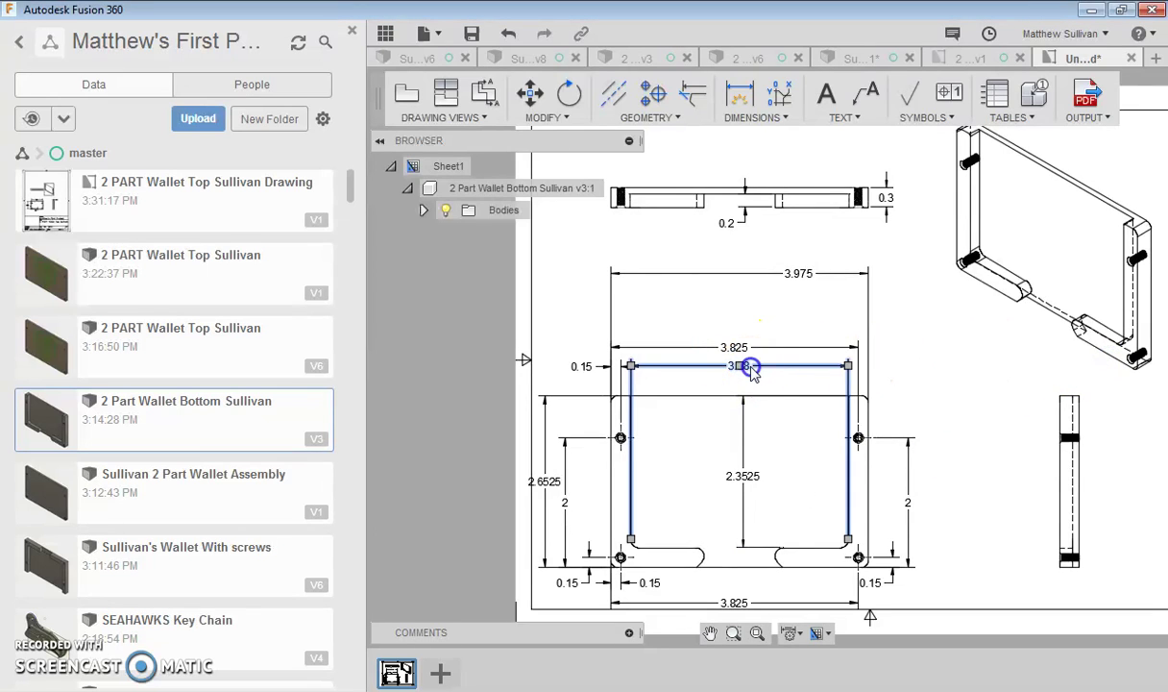
Set the primary precision of the pocket width dimension above the front view to 0.1234567
{"action": "double_click", "coordinate": [752, 370]}
{"action": "left_click", "coordinate": [1092, 167]}
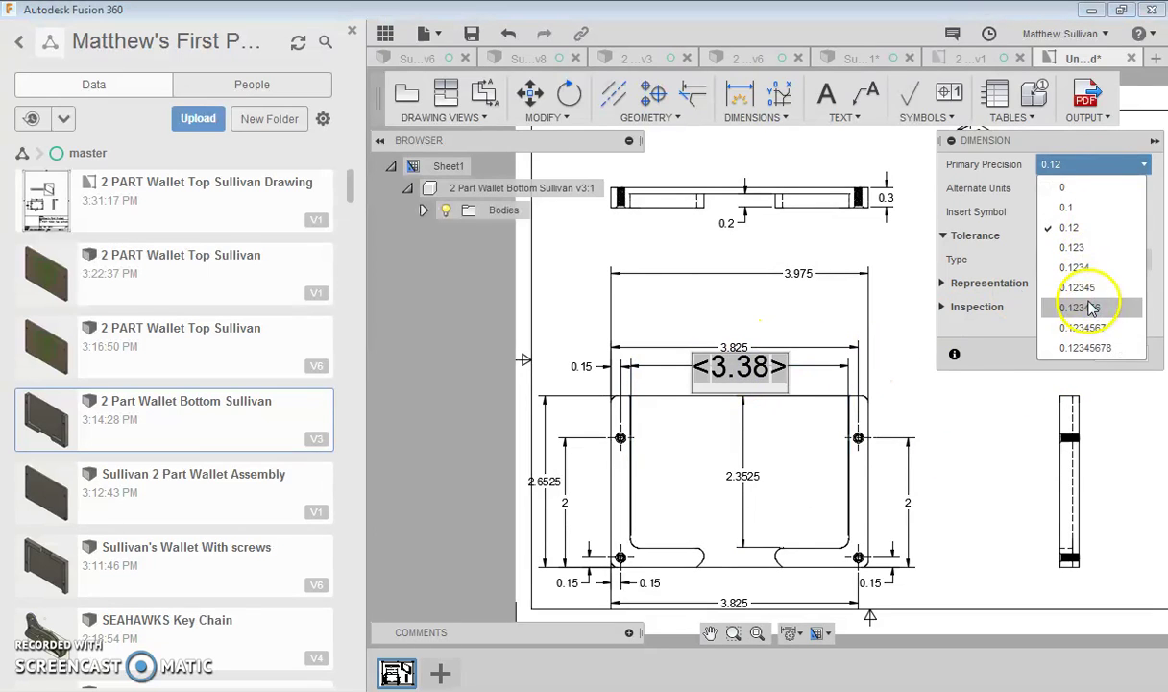
{"action": "left_click", "coordinate": [1088, 335]}
{"action": "left_click", "coordinate": [1121, 354]}
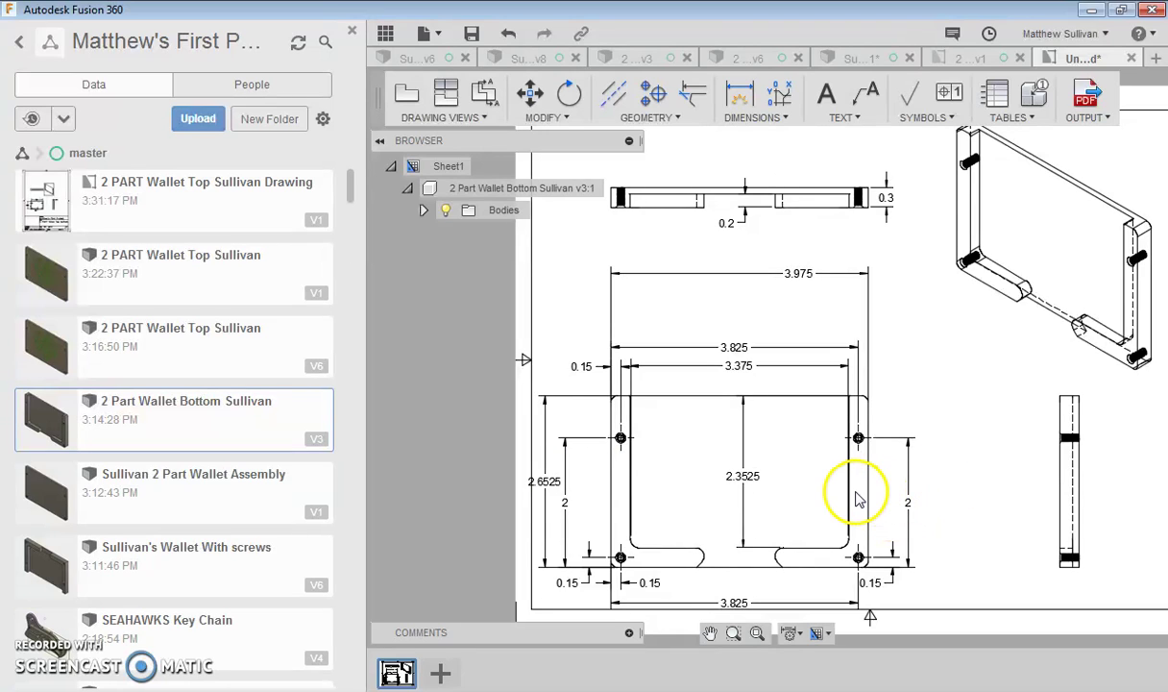
{"action": "left_click", "coordinate": [757, 117]}
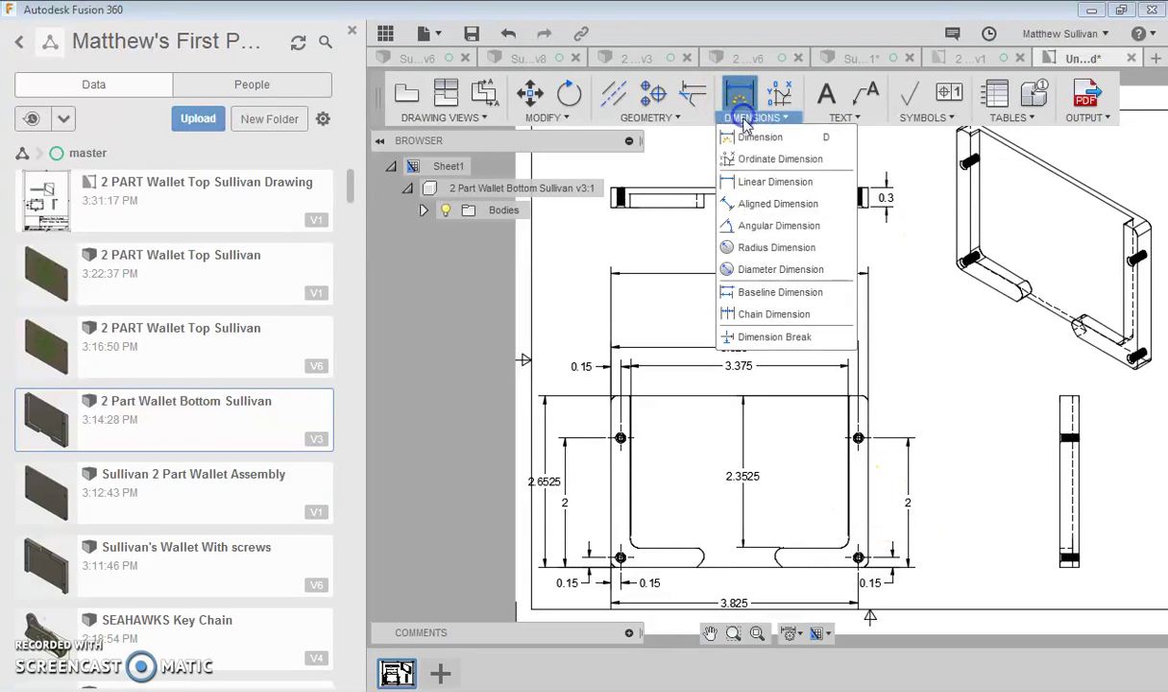
{"action": "left_click", "coordinate": [758, 144]}
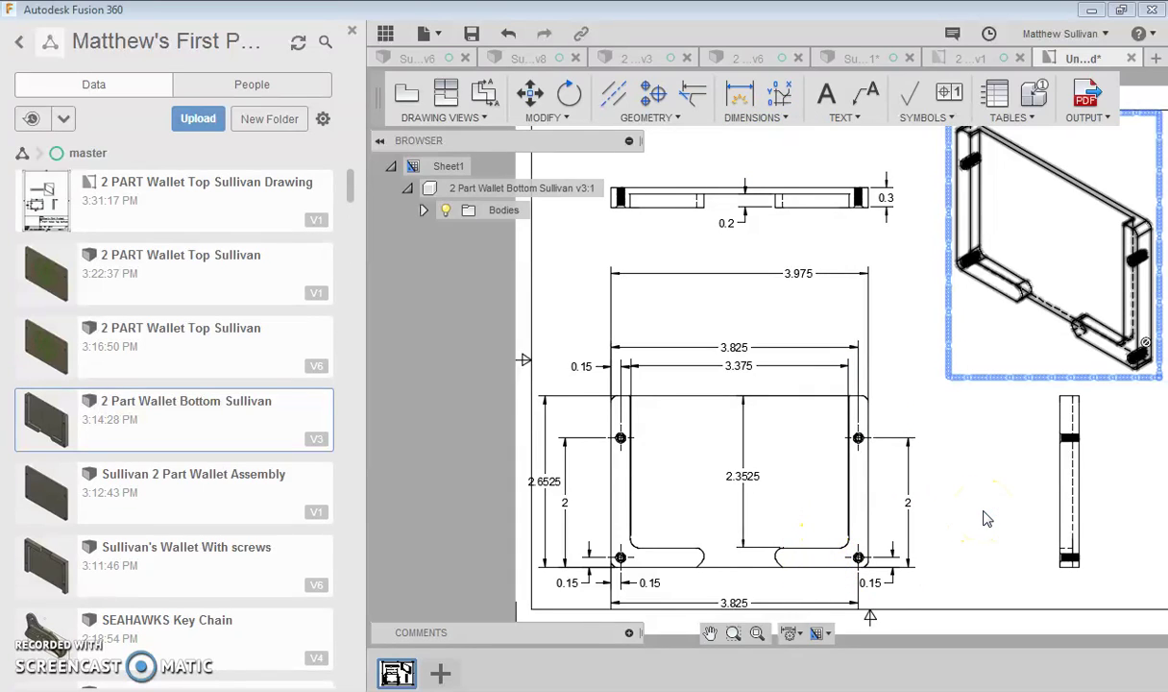
{"action": "left_click", "coordinate": [756, 118]}
{"action": "left_click", "coordinate": [797, 151]}
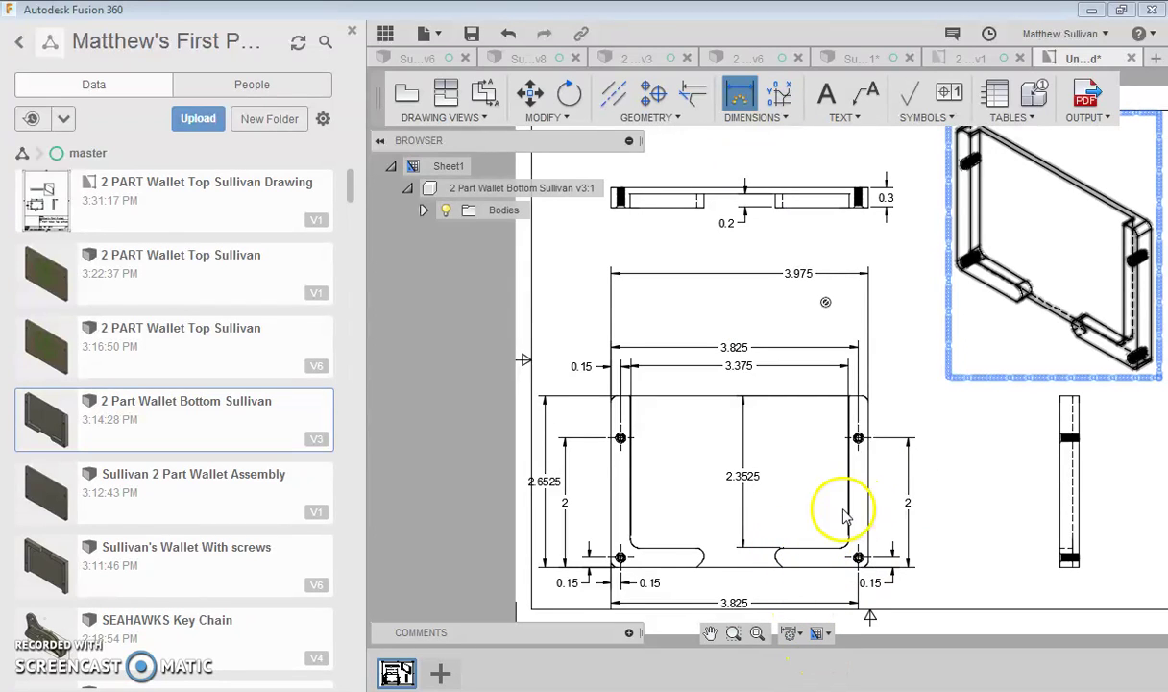
{"action": "left_click", "coordinate": [887, 361]}
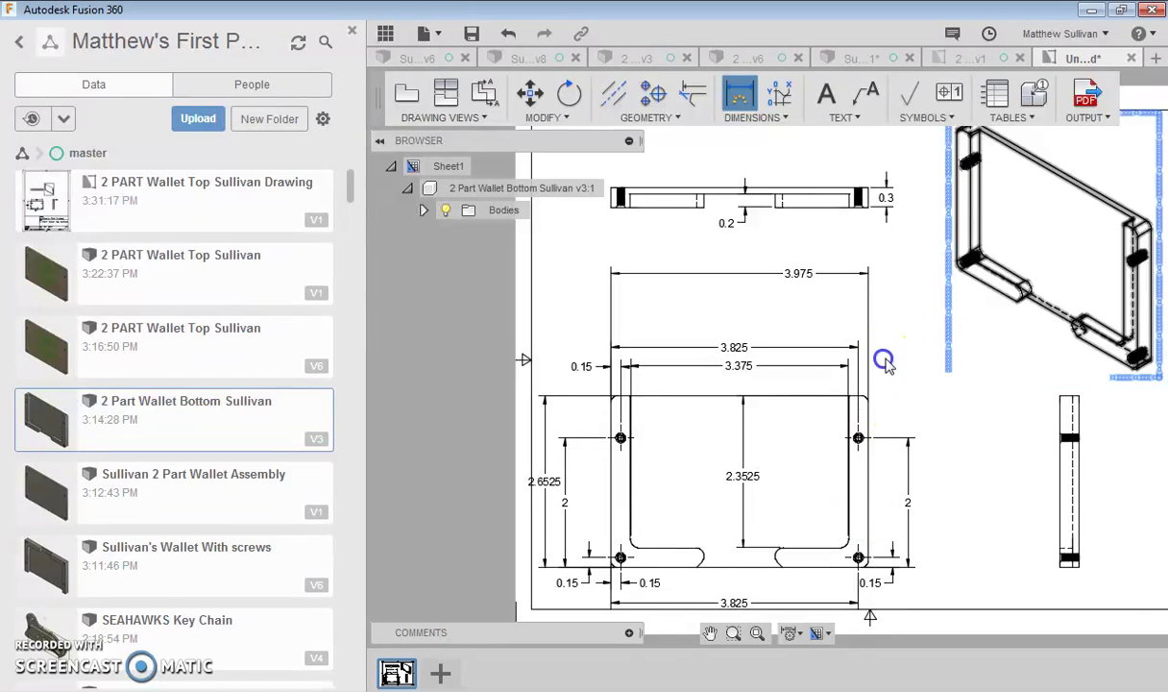
Save the finished wallet bottom drawing
{"action": "key", "text": "ctrl+s"}
{"action": "left_click", "coordinate": [931, 357]}
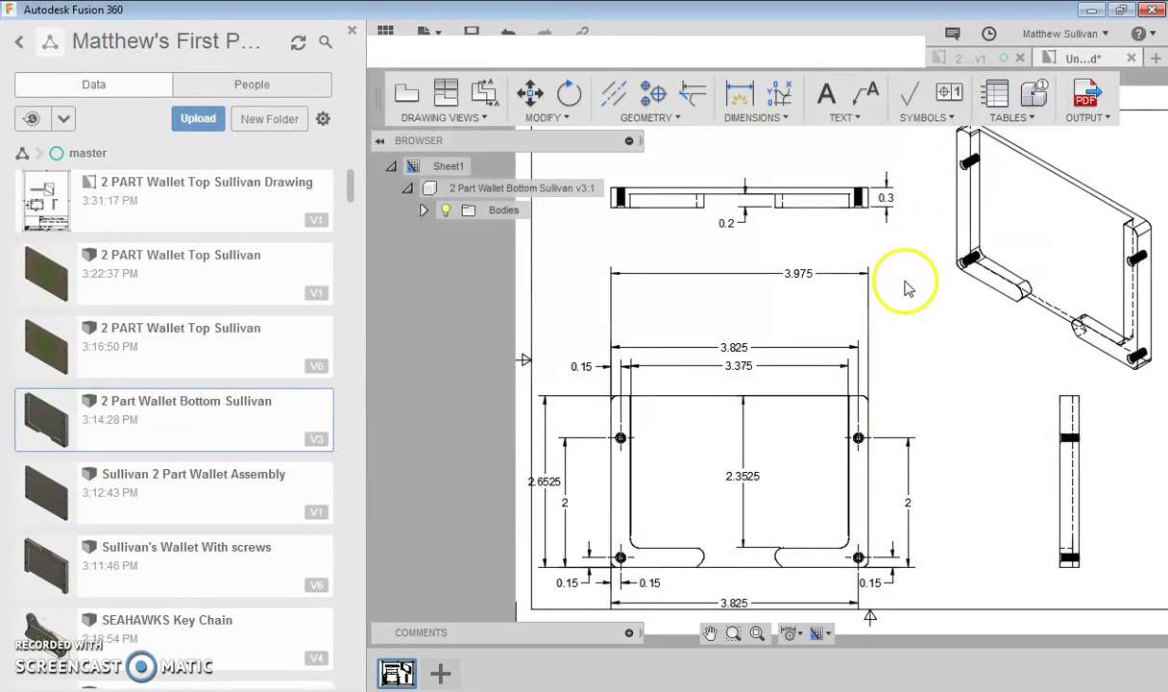